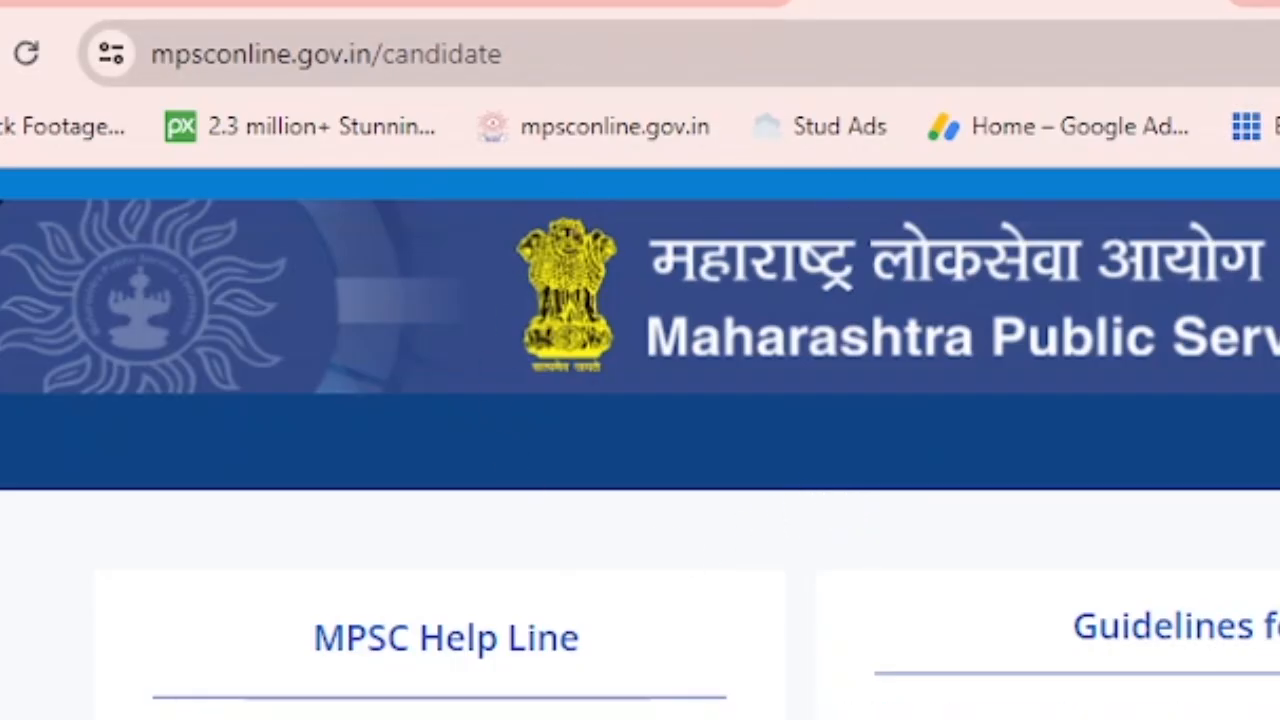
Open the New User Registration form on the MPSC candidate site
left_click(632, 56)
left_click(636, 56)
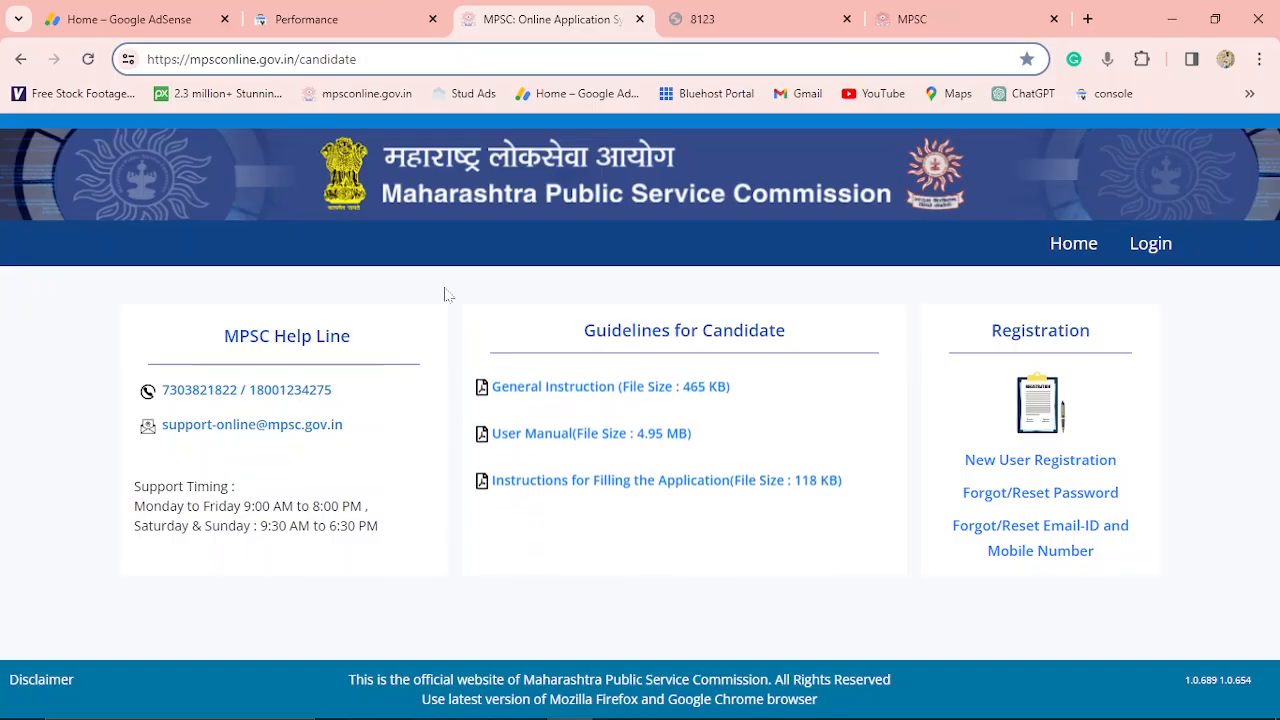
left_click(1076, 464)
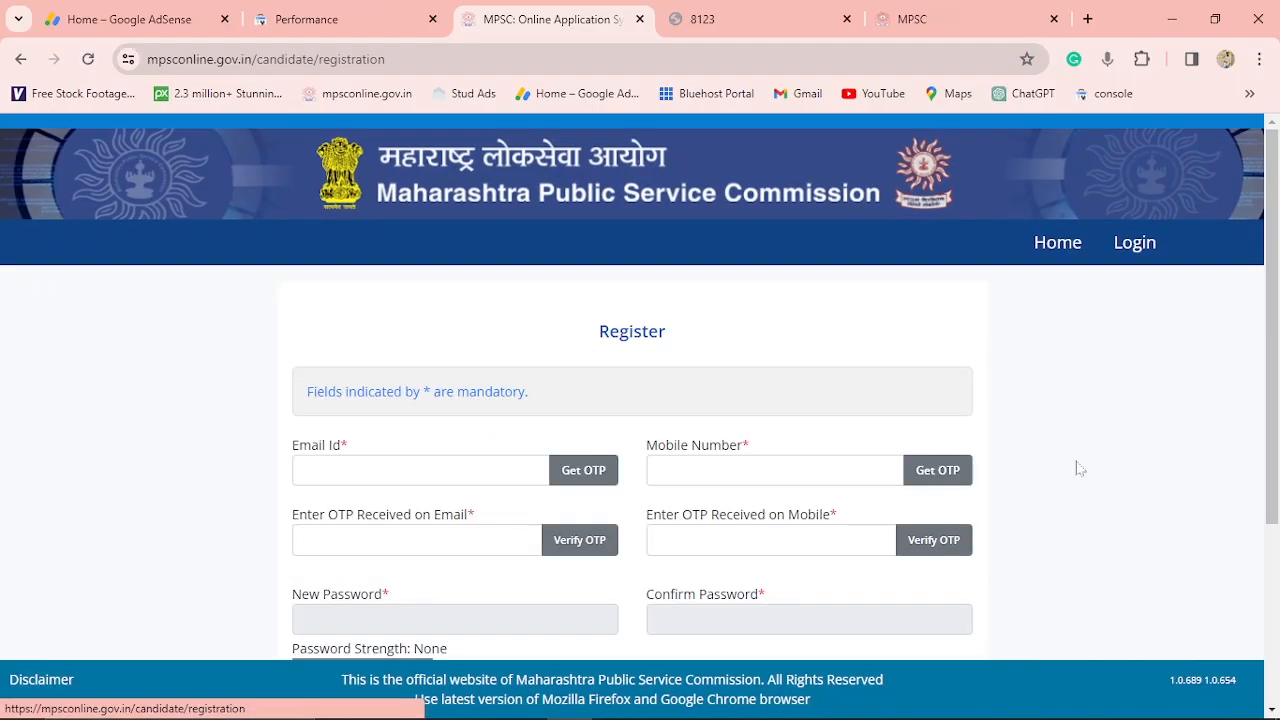
Examine the registration form's email and mobile OTP, password, date of birth and security question fields
scroll(1088, 425, "down", 1)
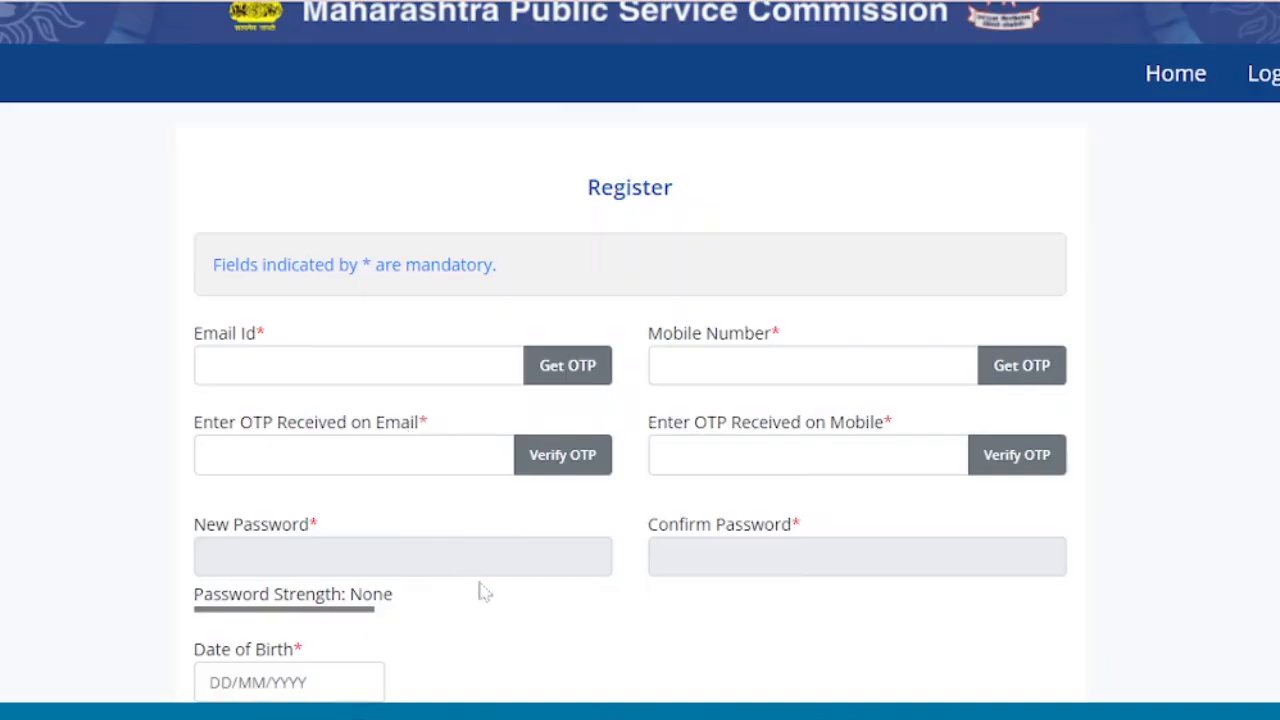
scroll(484, 594, "down", 2)
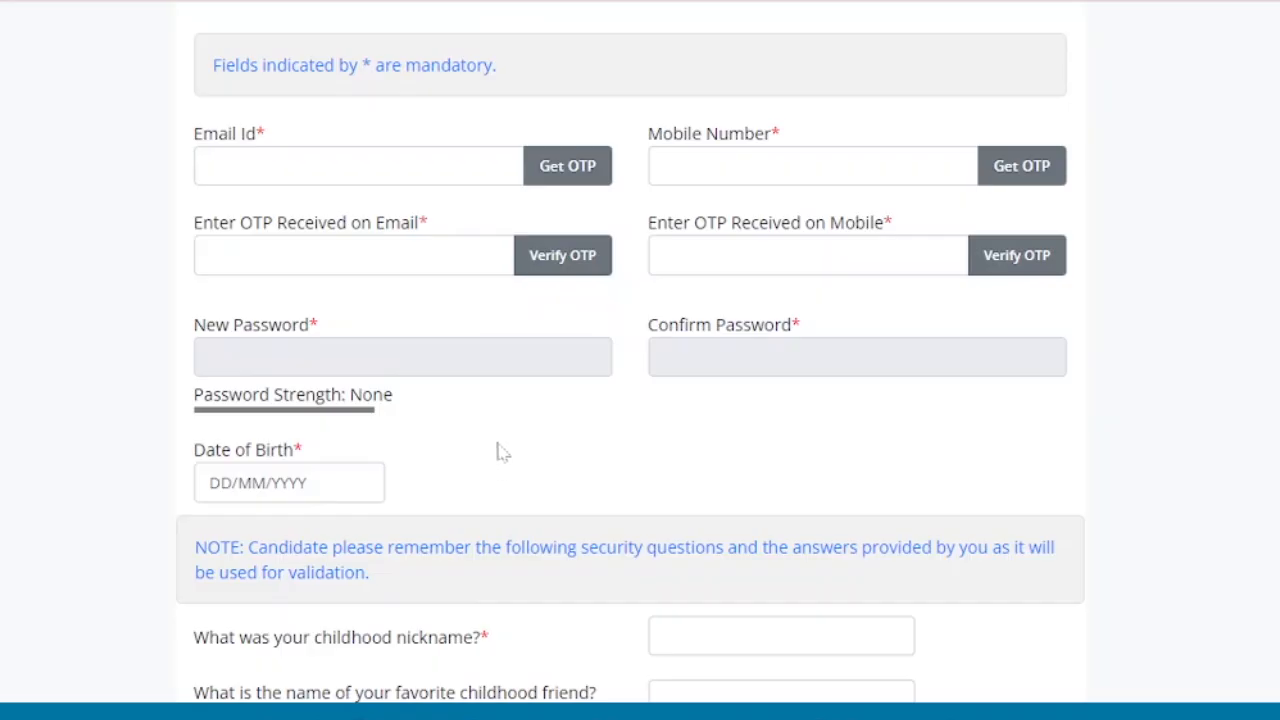
scroll(503, 460, "down", 1)
scroll(503, 460, "down", 1)
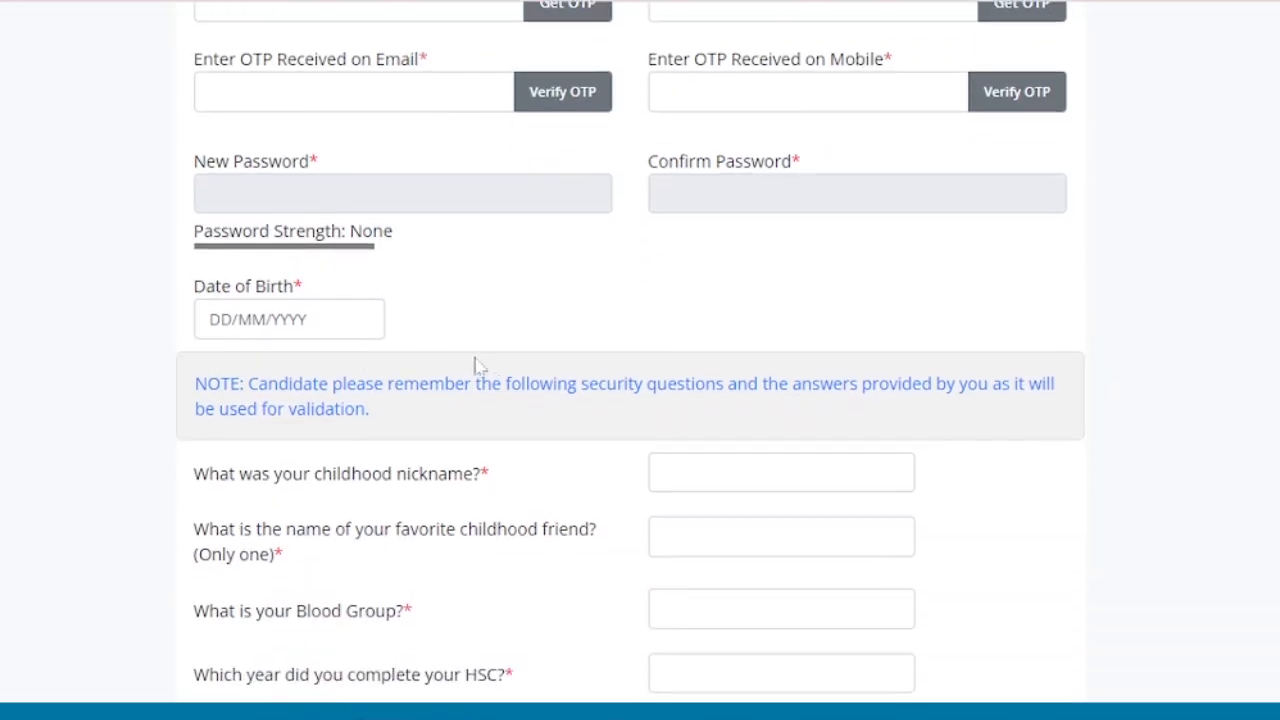
scroll(515, 375, "down", 2)
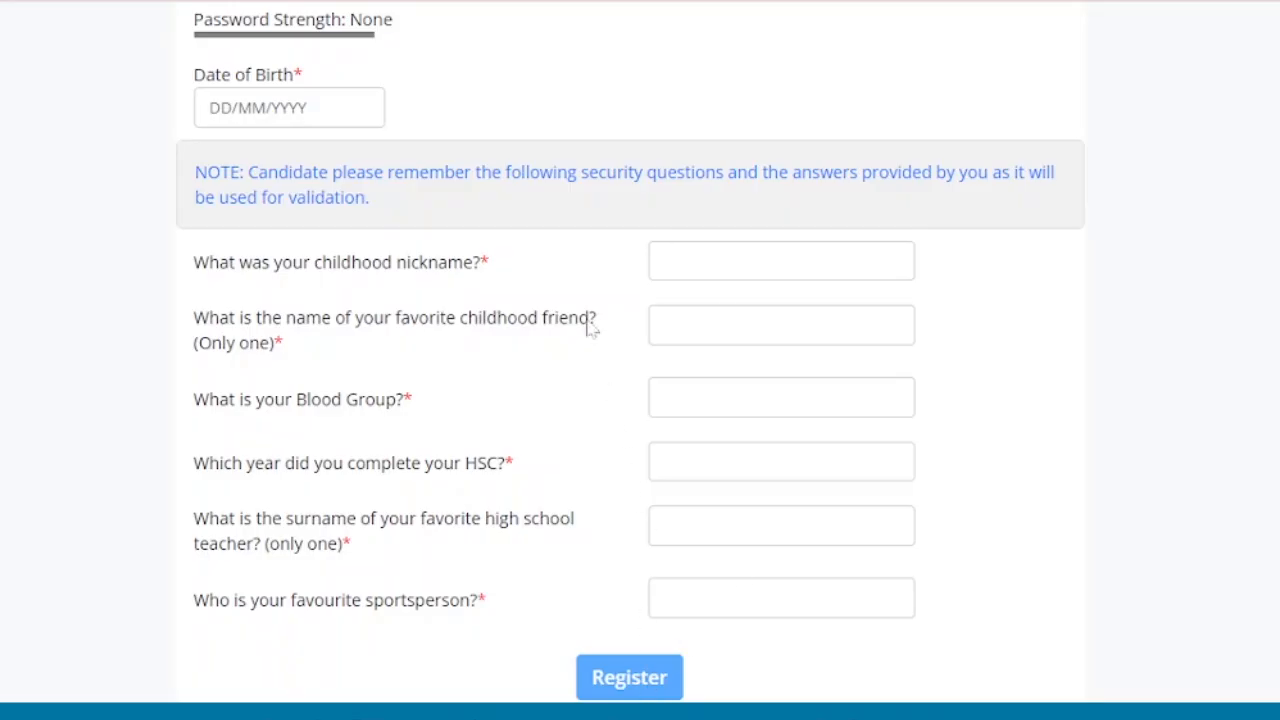
scroll(606, 366, "up", 5)
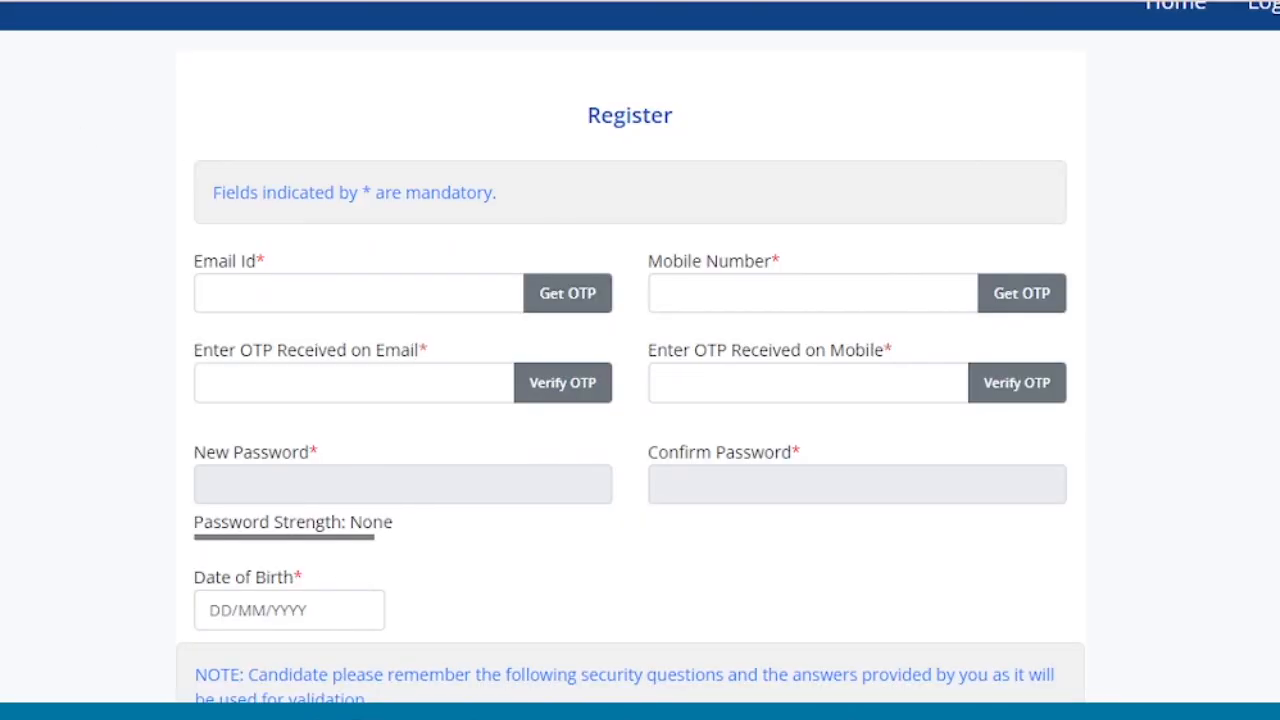
scroll(629, 186, "up", 2)
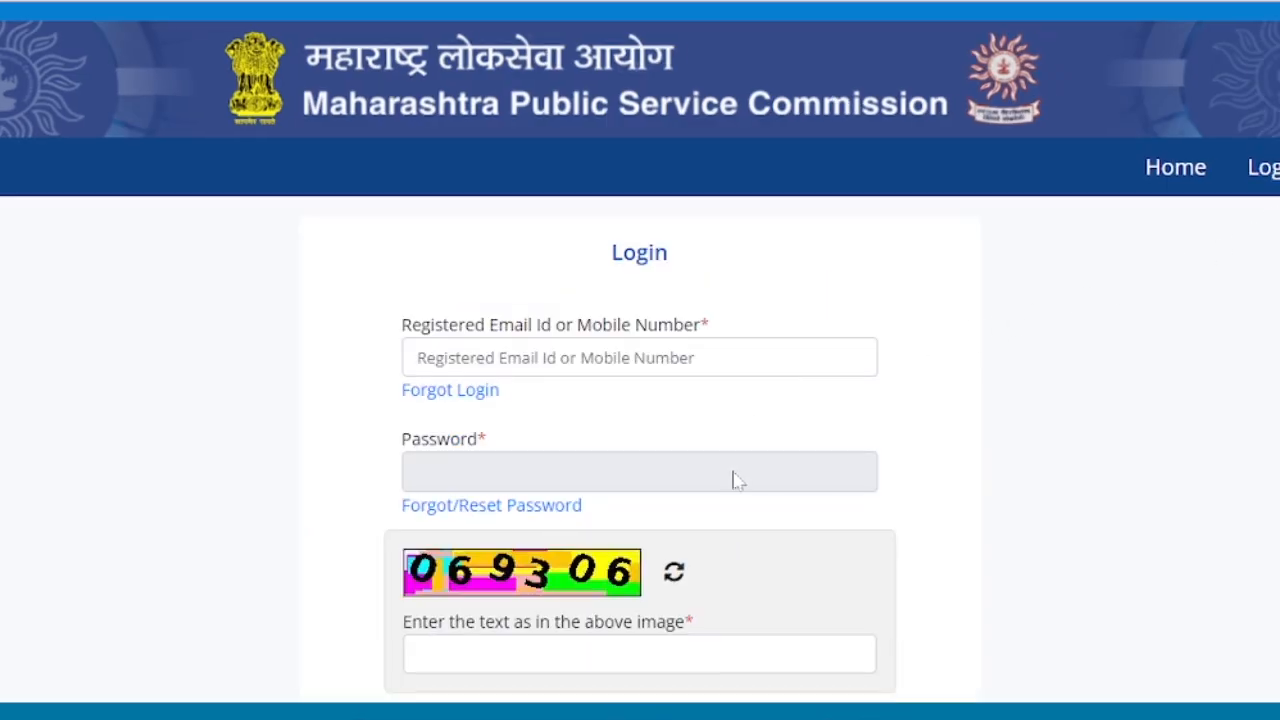
Log in to the candidate account with the registered email or mobile number, account password and captcha text
scroll(786, 509, "down", 1)
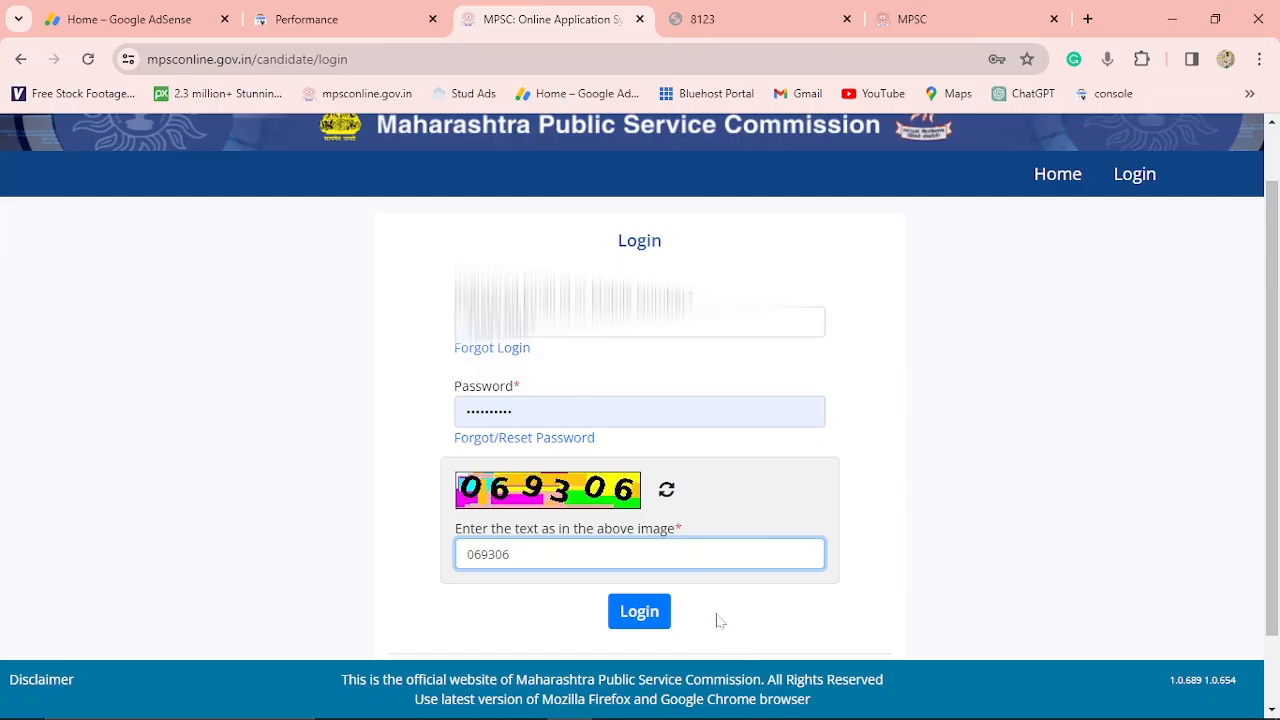
left_click(641, 614)
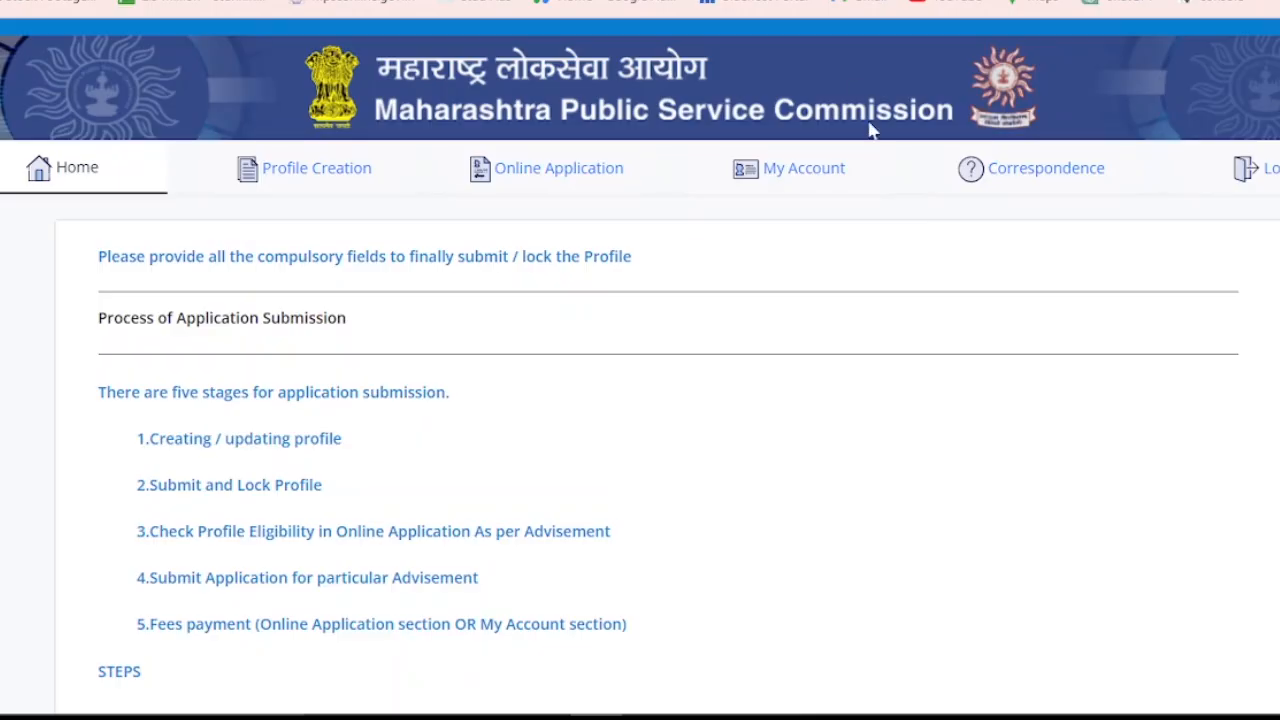
Request the profile update/unlock from My Account and verify the OTPs received by email and mobile
left_click(834, 170)
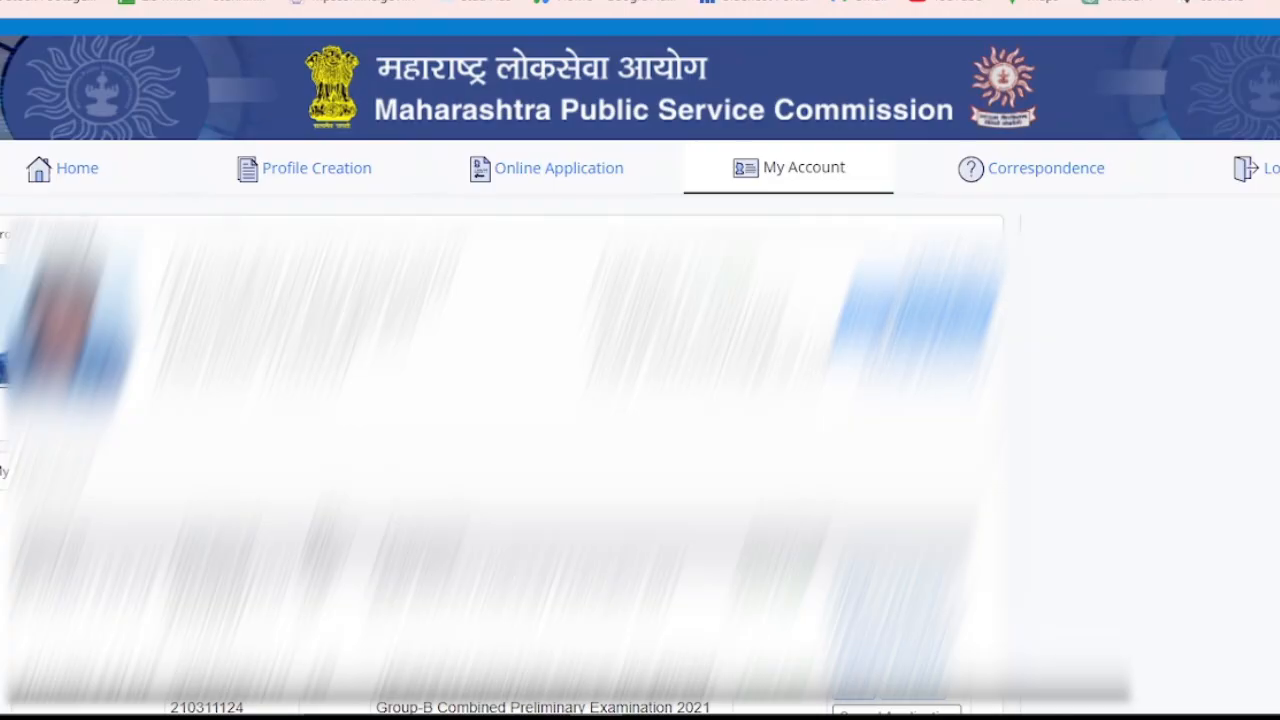
left_click(917, 315)
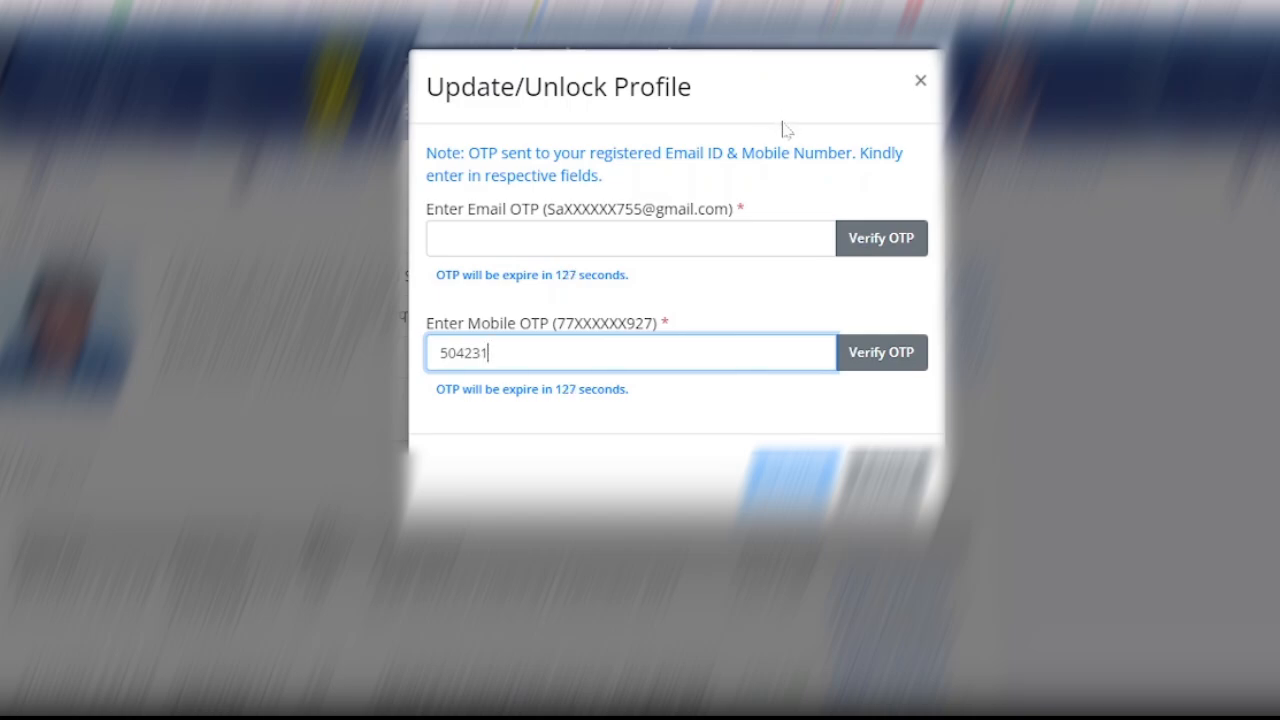
left_click(553, 238)
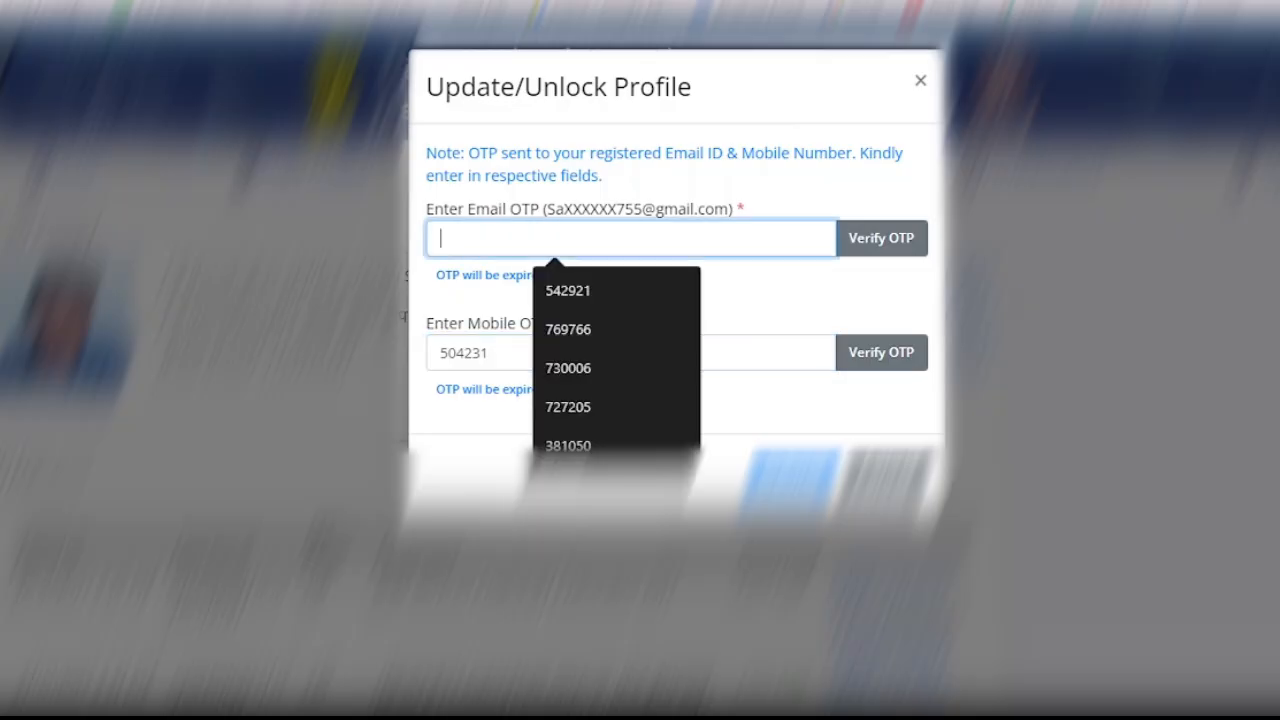
key("ctrl+v")
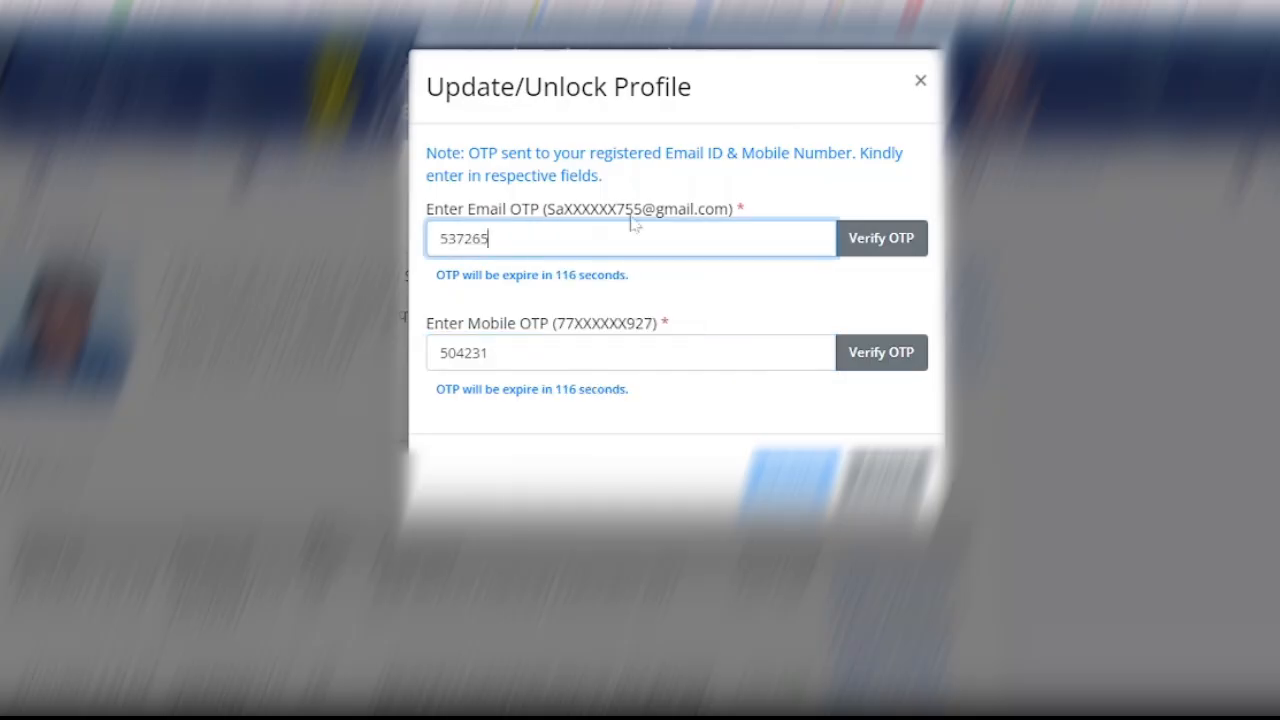
left_click(900, 254)
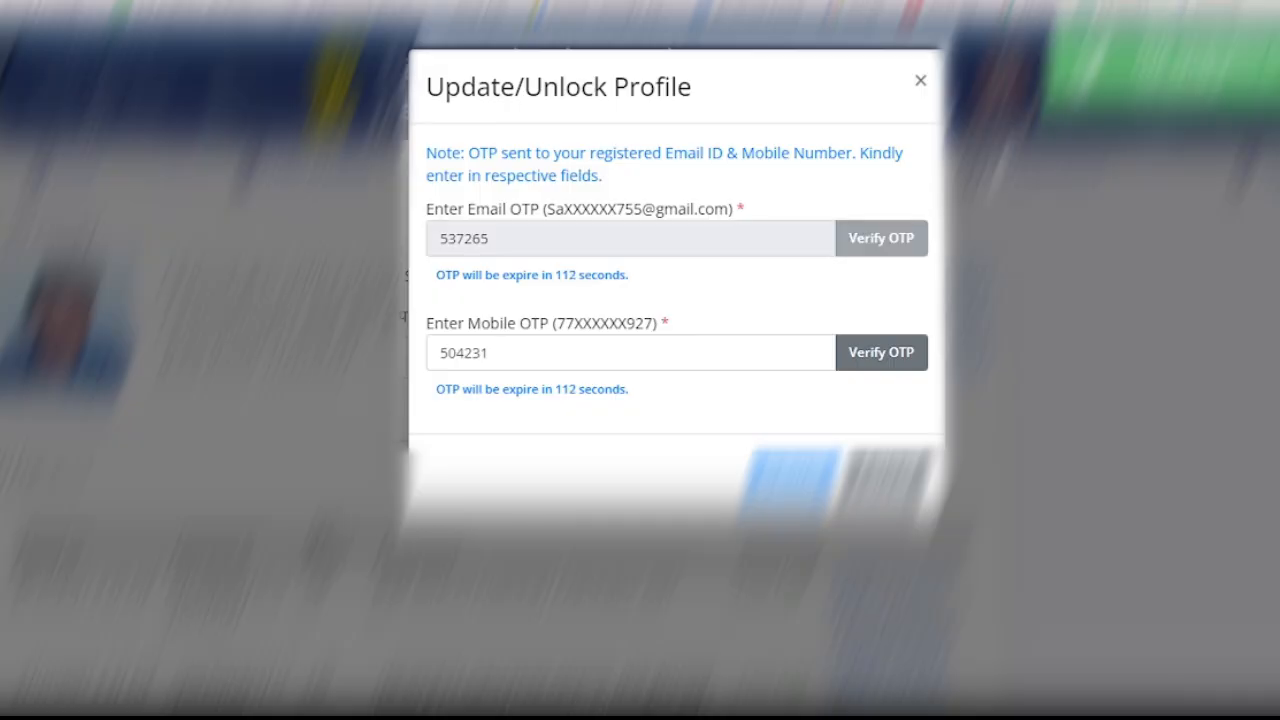
left_click(886, 358)
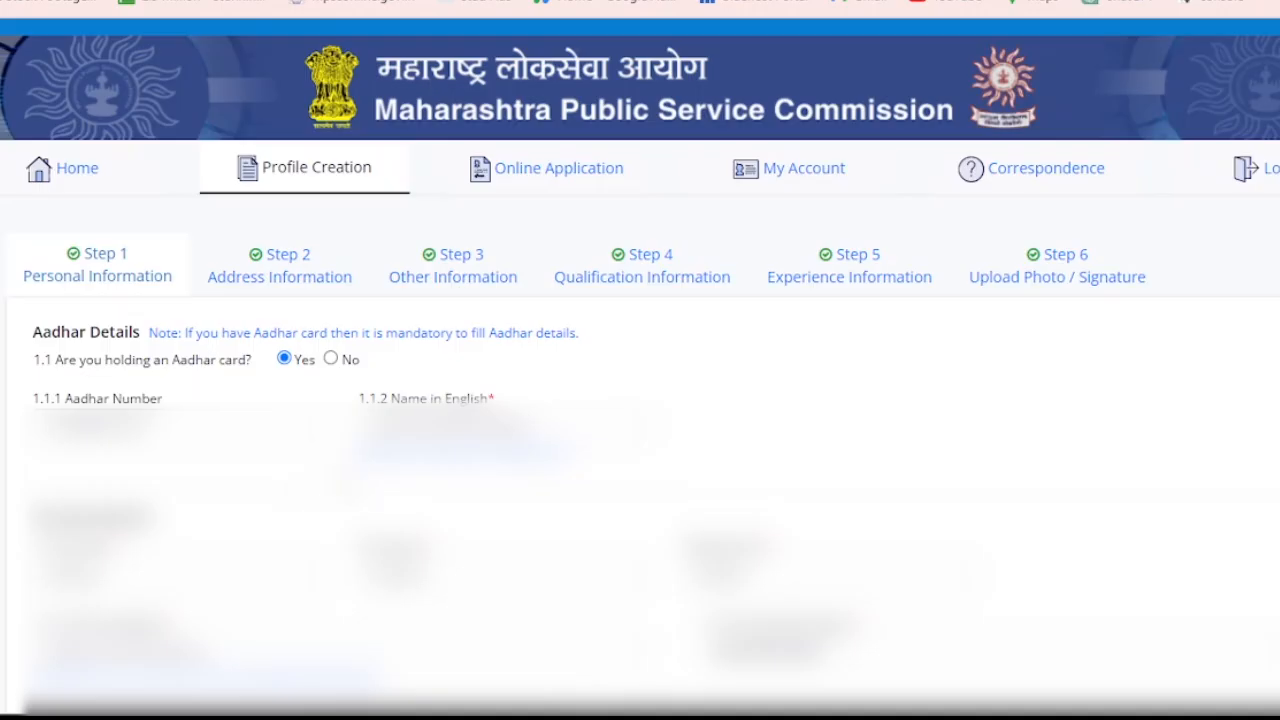
Switch the answer on a name change after 10th or marriage to Yes and back to No
scroll(88, 95, "down", 5)
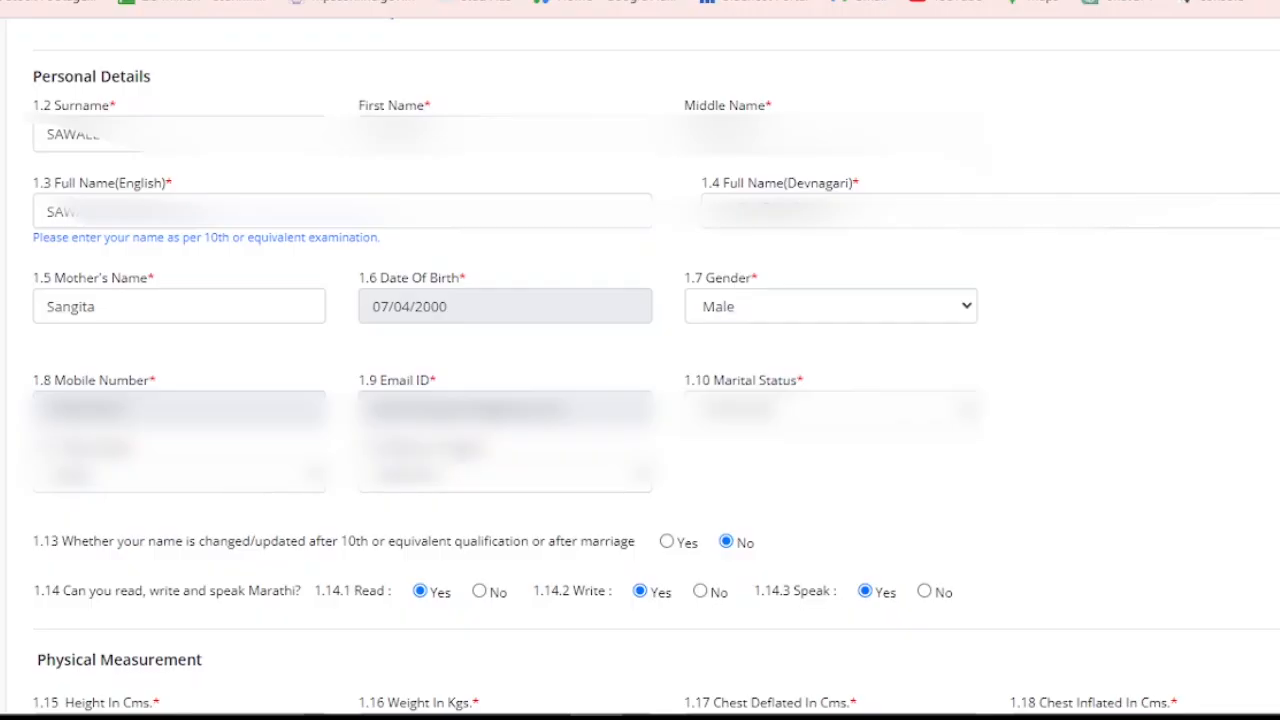
scroll(171, 251, "down", 3)
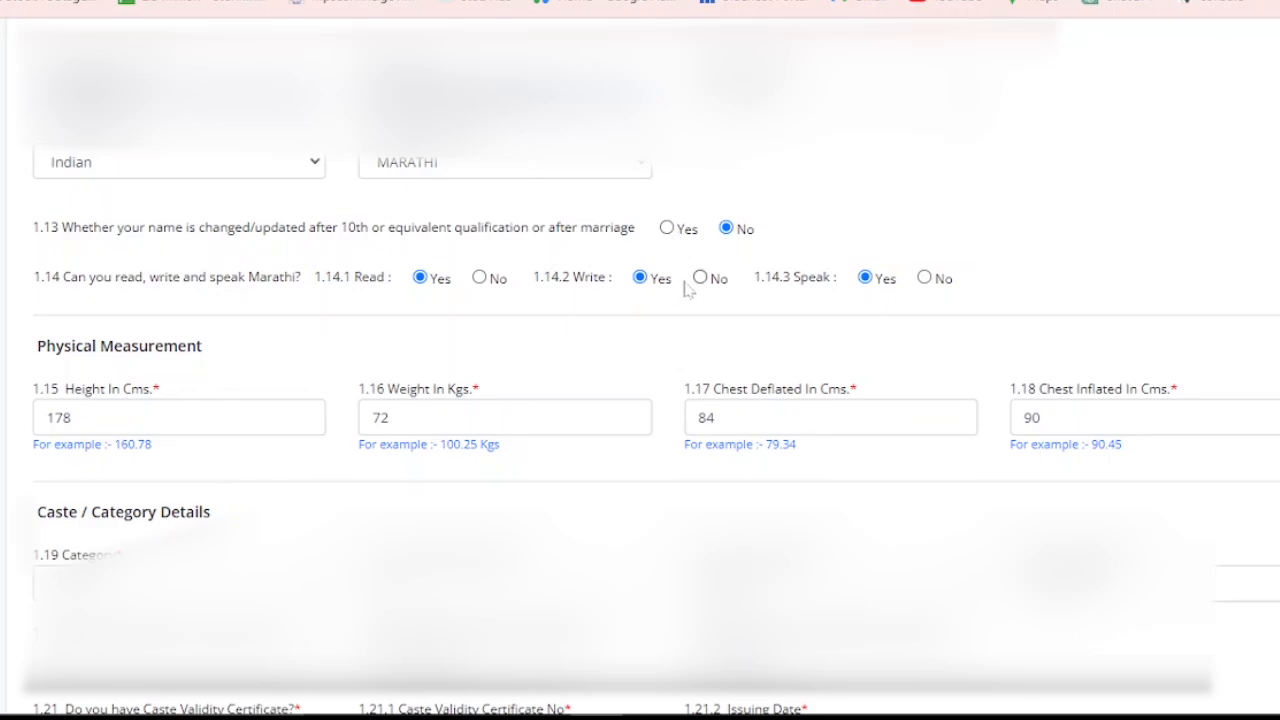
left_click(667, 228)
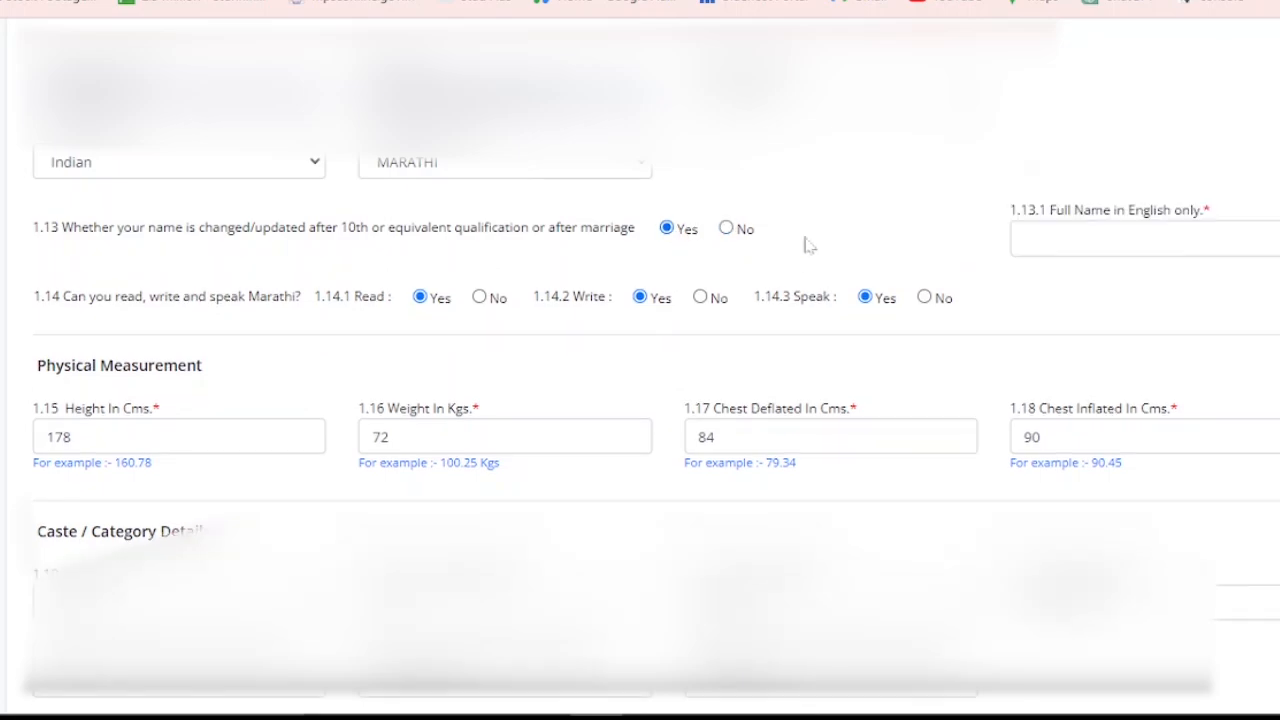
left_click(727, 229)
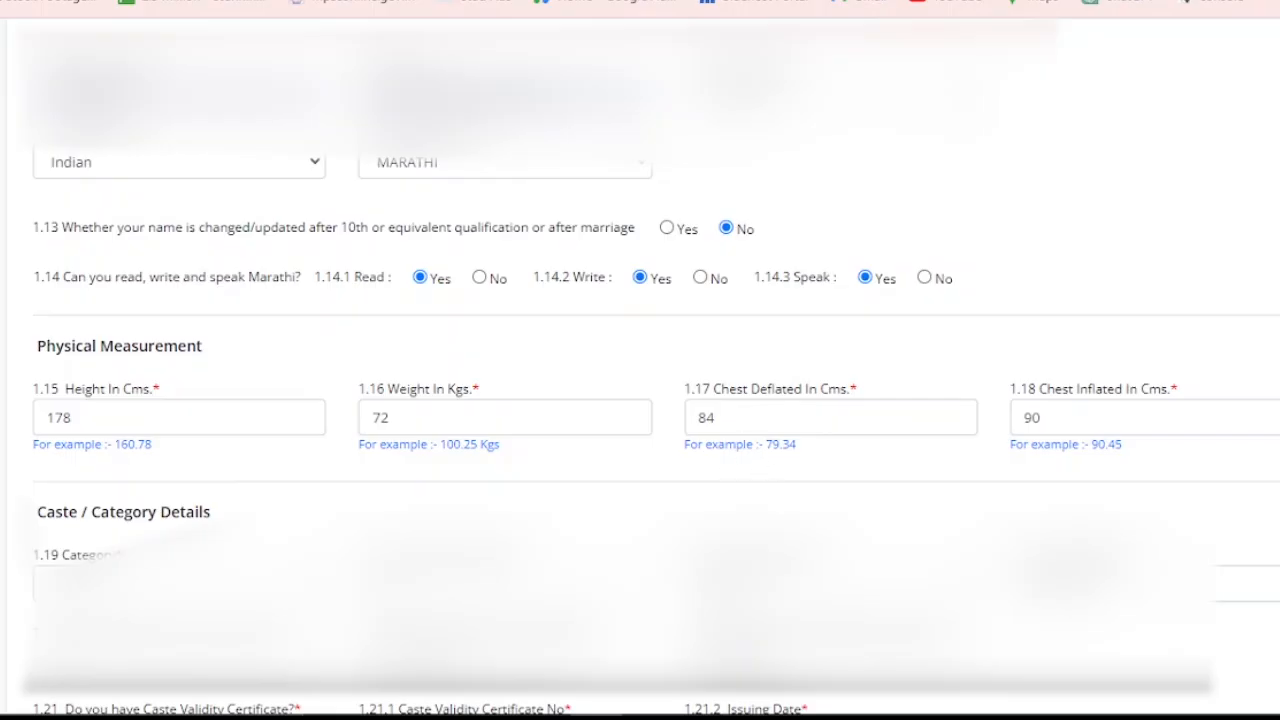
Set the Category in the Caste / Category Details to NT-C and highlight the certificate's issuing district
scroll(237, 54, "down", 5)
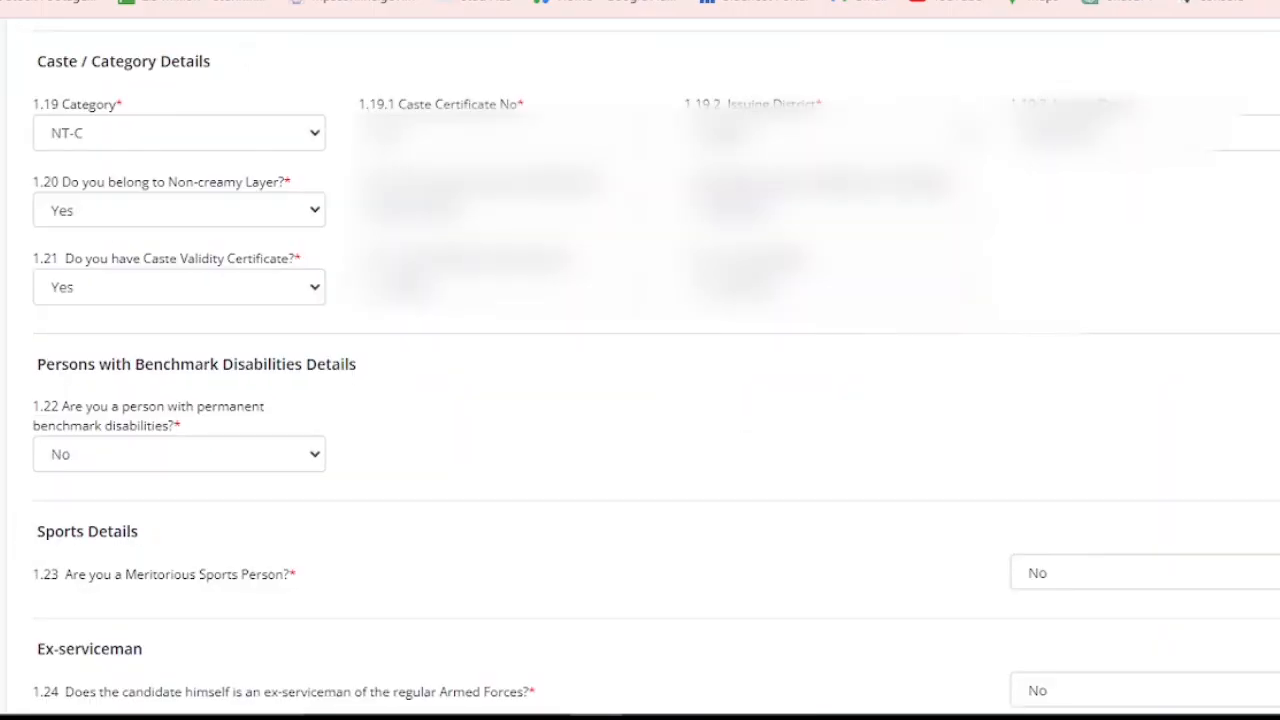
left_click(178, 136)
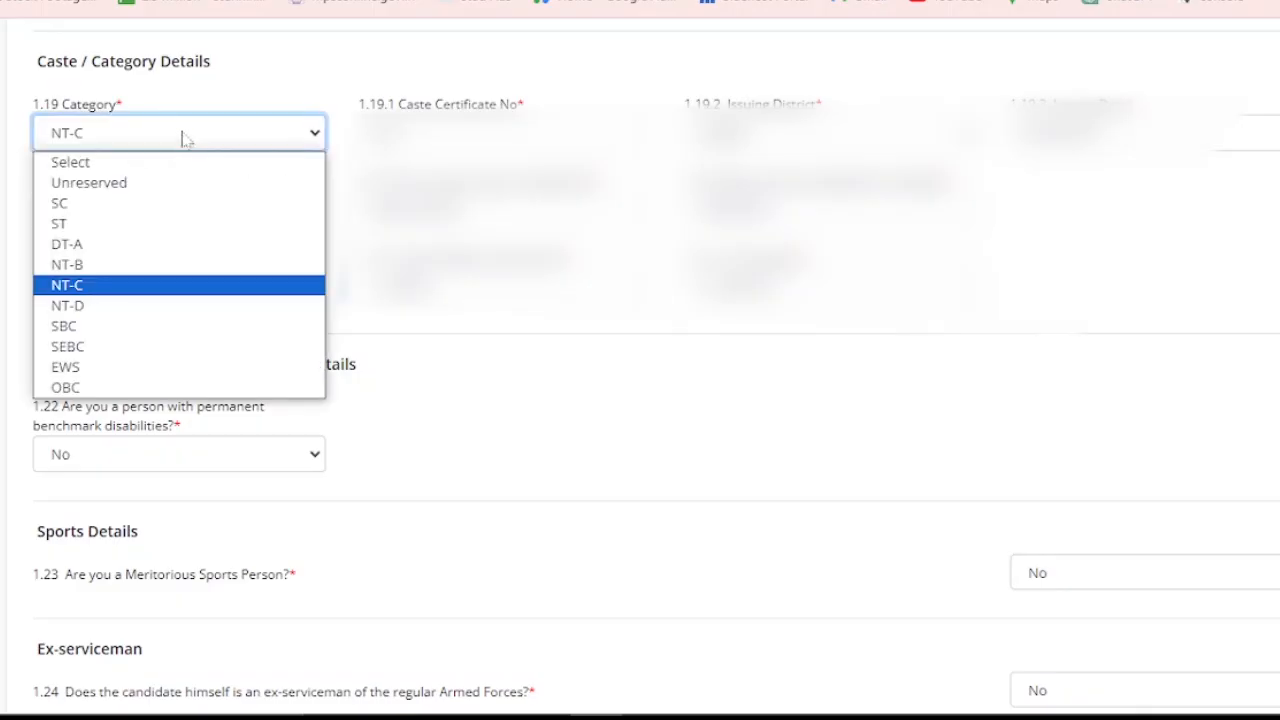
left_click(213, 286)
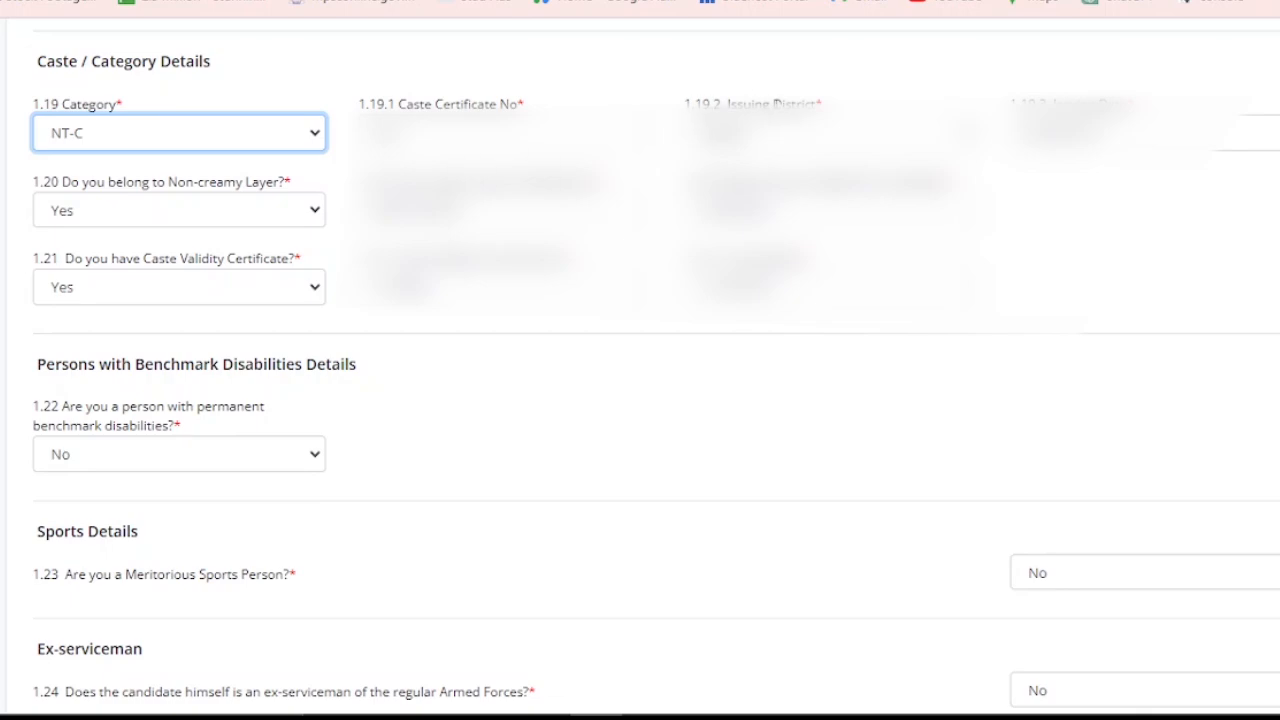
left_click_drag(702, 132, 804, 89)
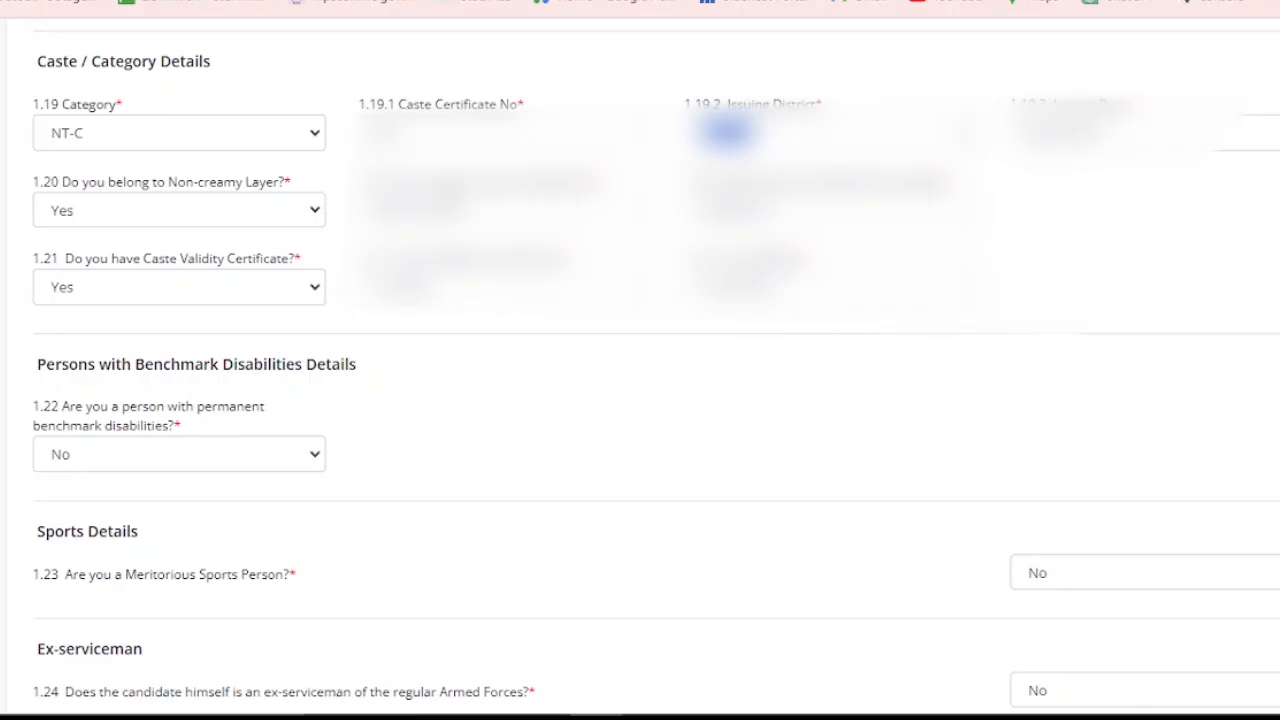
Set the answer on permanent benchmark disabilities to No
scroll(567, 276, "down", 3)
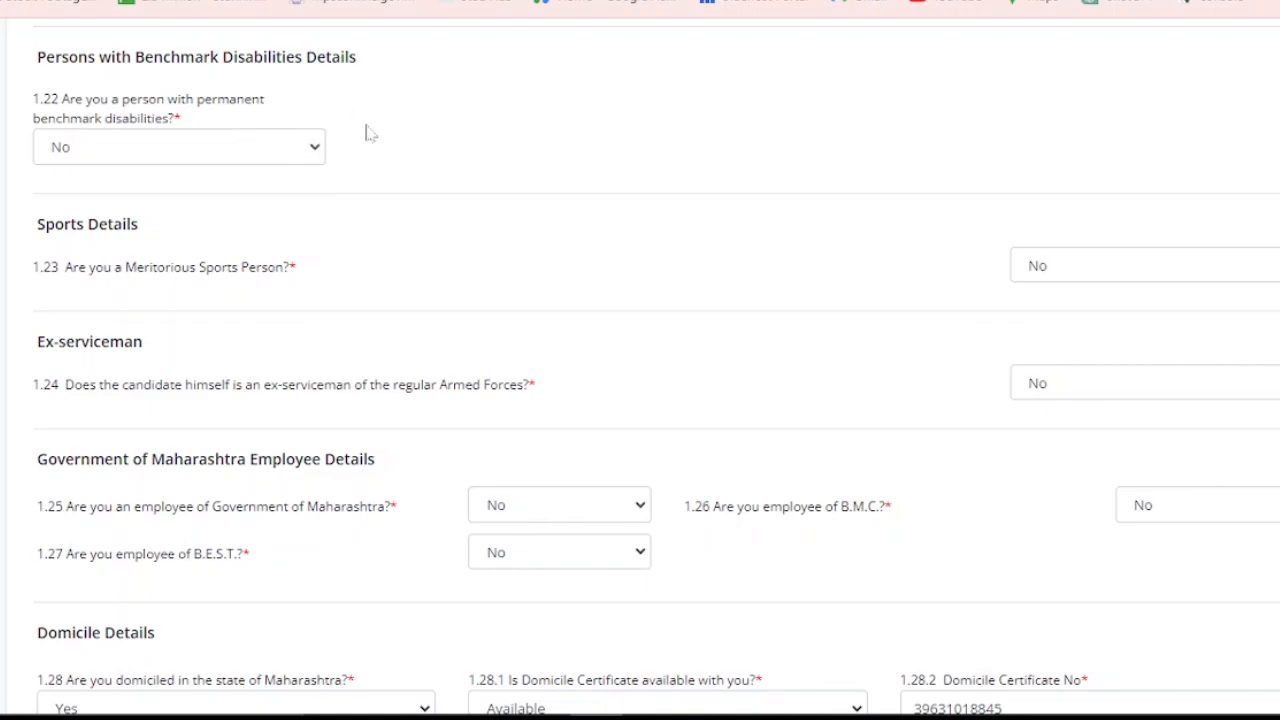
left_click(304, 146)
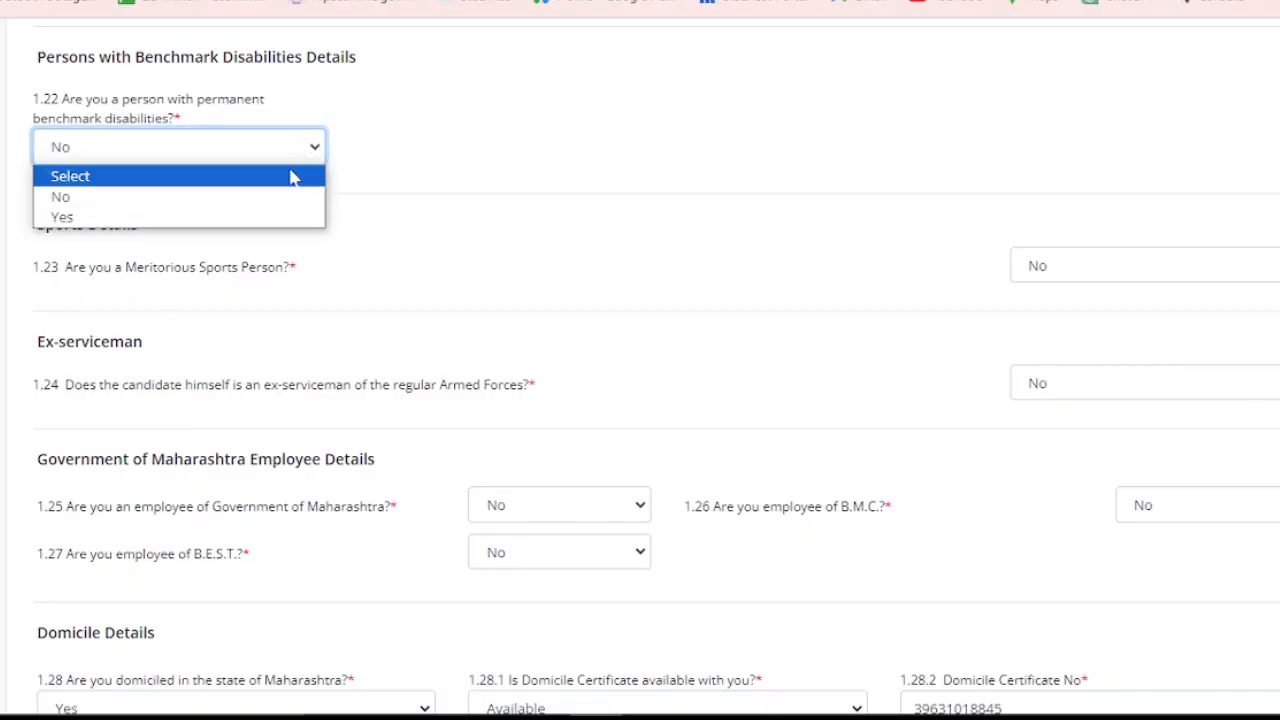
left_click(267, 219)
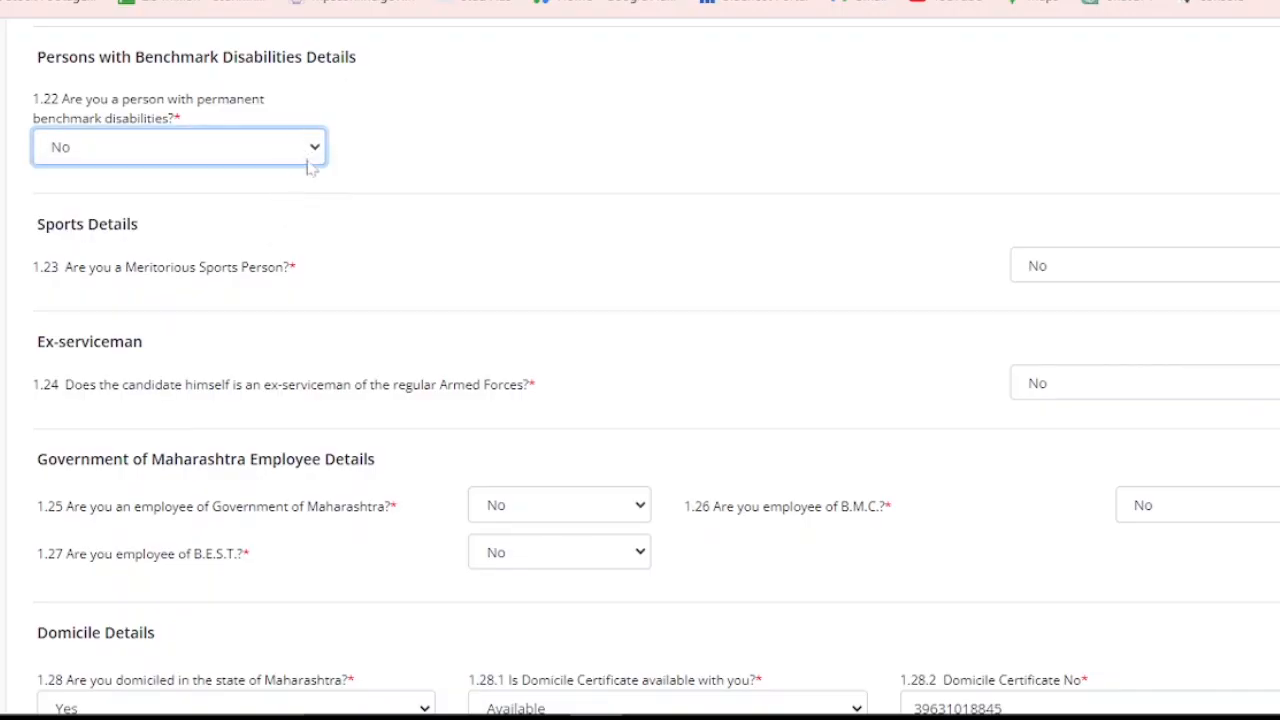
left_click(372, 147)
left_click(297, 149)
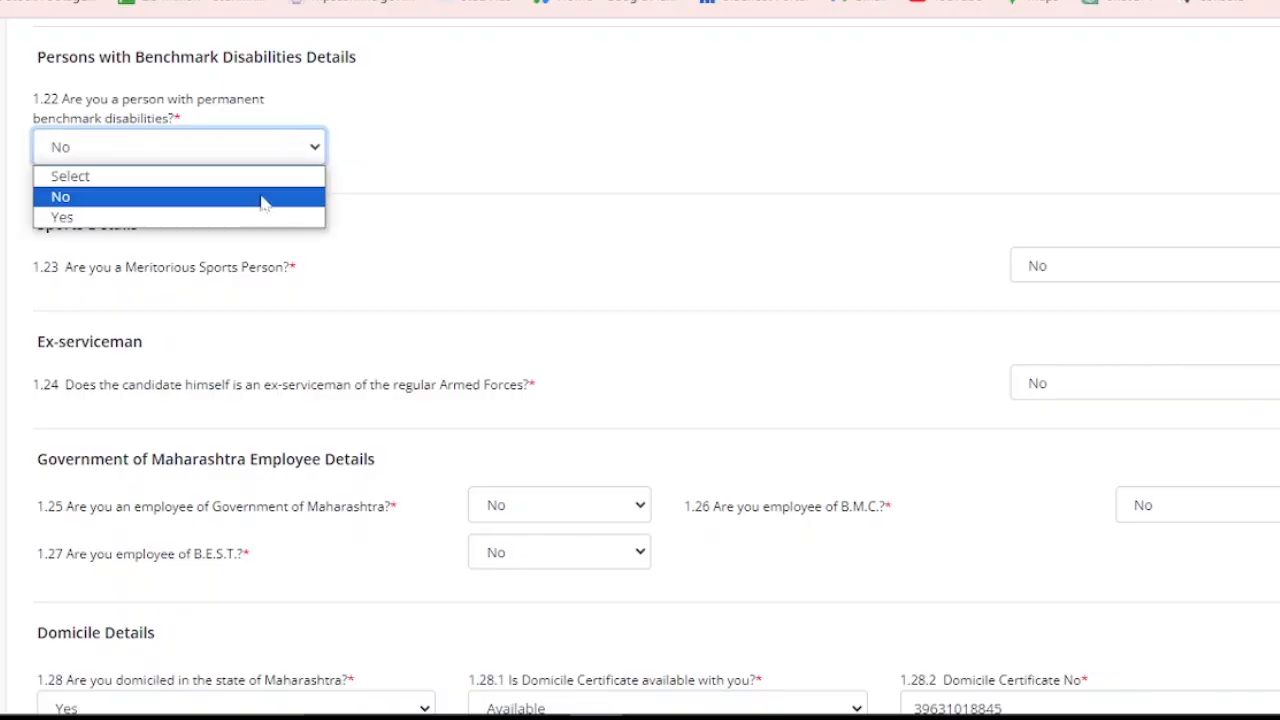
left_click(262, 197)
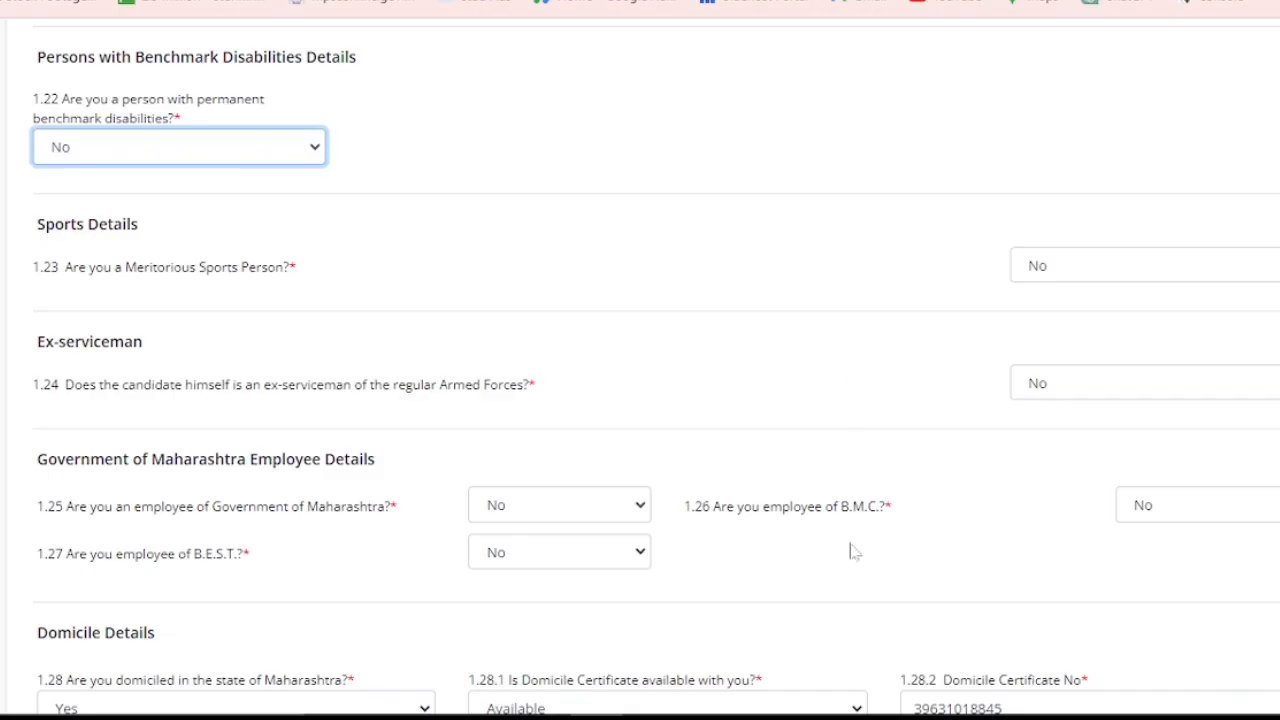
Set the Meritorious Sports Person answer in the Sports Details to No
scroll(855, 550, "down", 1)
left_click(1057, 226)
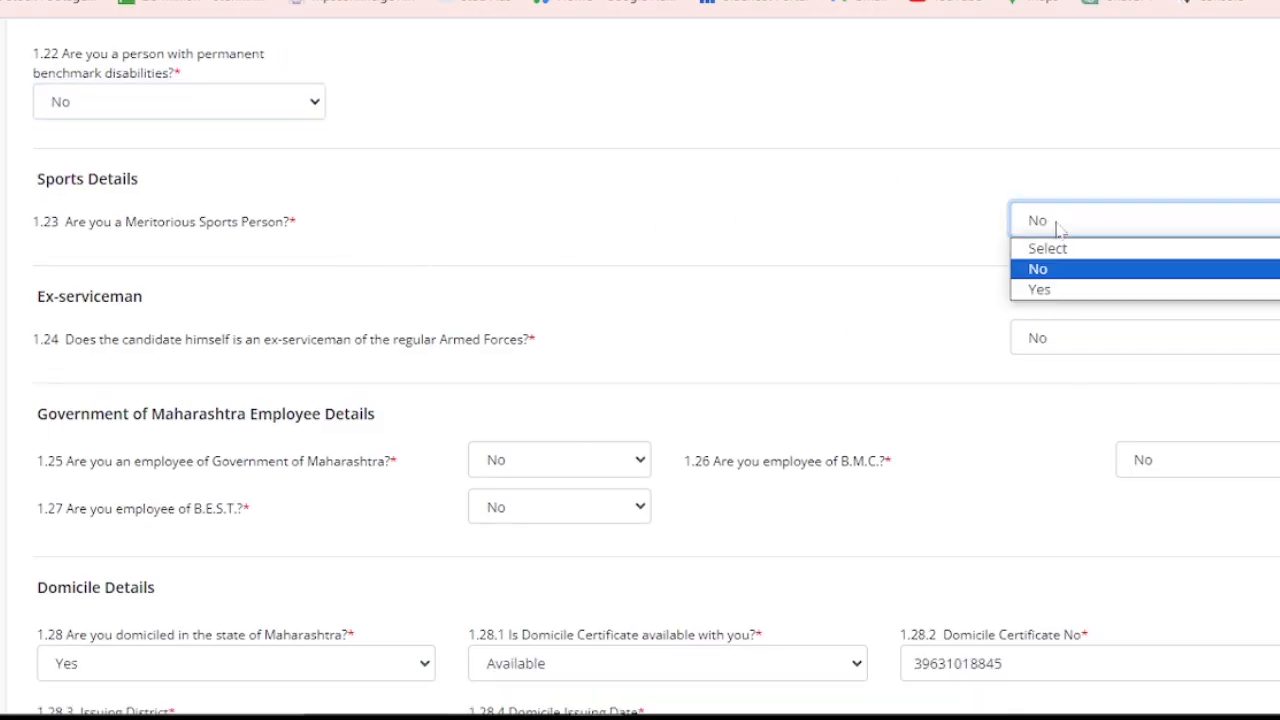
left_click(1060, 233)
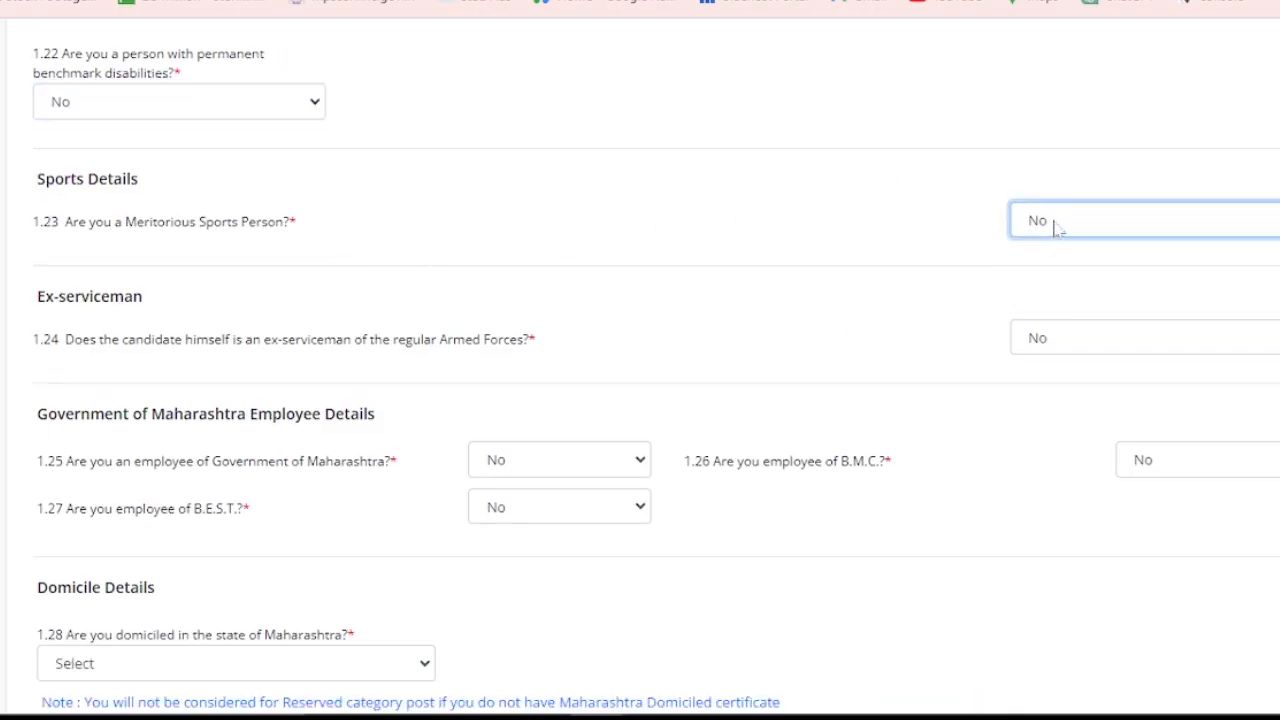
left_click(1057, 226)
left_click(1046, 270)
scroll(680, 347, "down", 2)
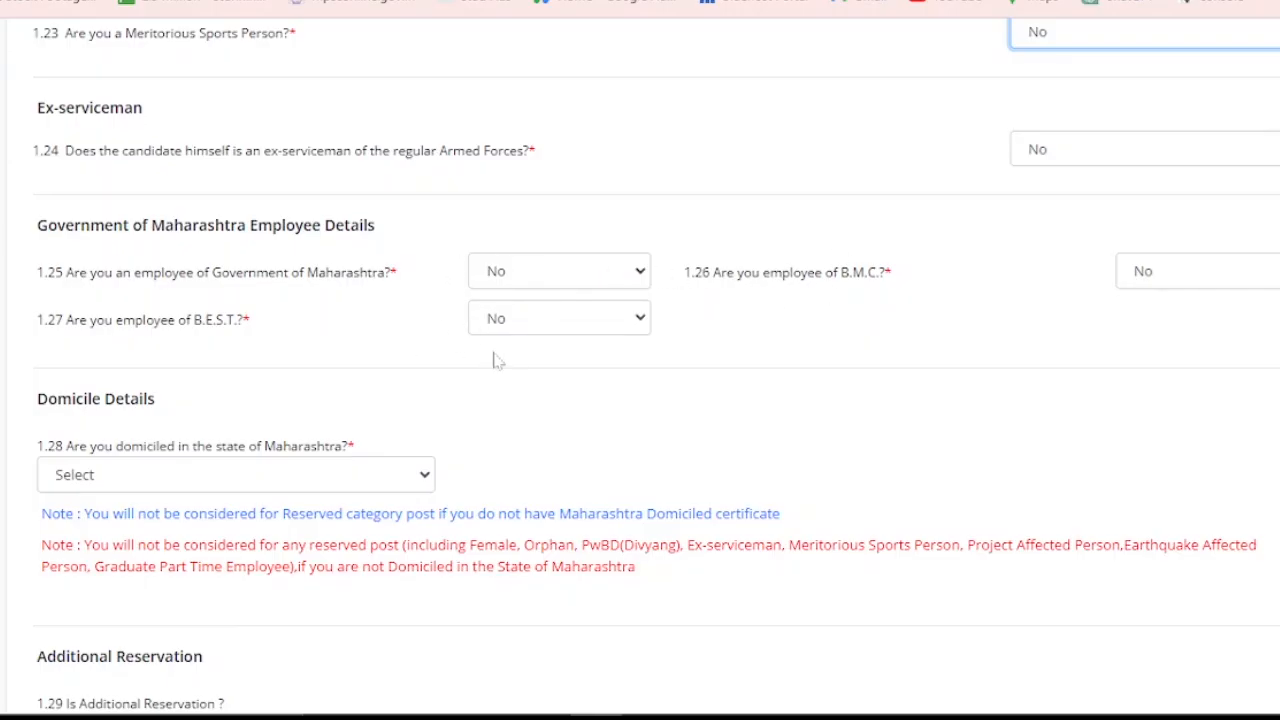
Answer the Maharashtra domicile question and fill in the domicile certificate details
scroll(493, 353, "down", 1)
left_click(389, 397)
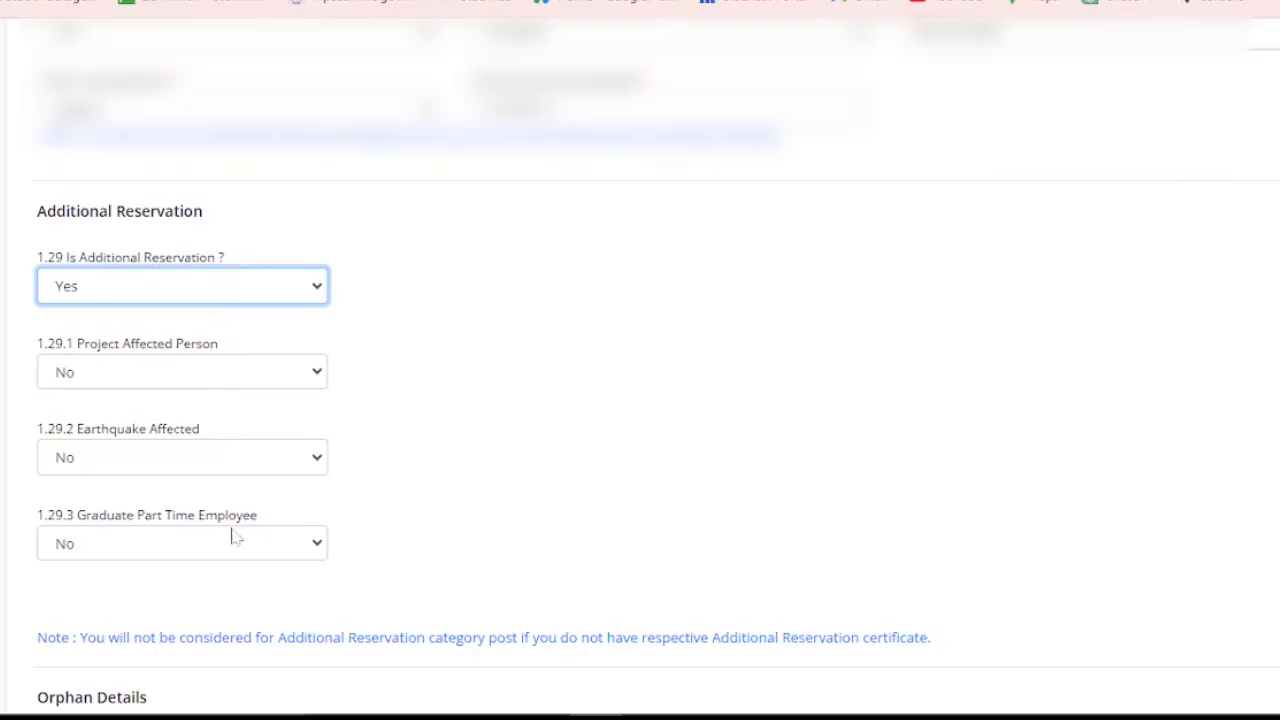
Set the Additional Reservation answer to No, keep the orphan reservation answer at No, and save the Personal Information
left_click(252, 297)
left_click(229, 335)
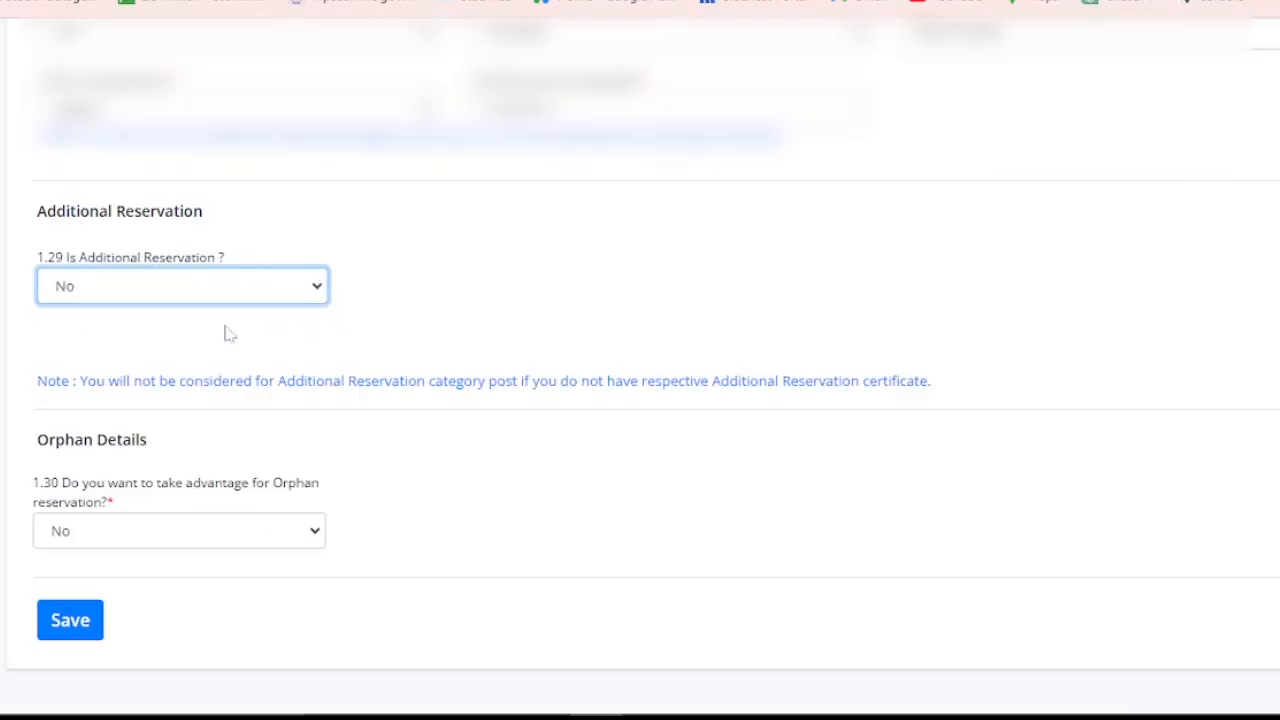
left_click(257, 542)
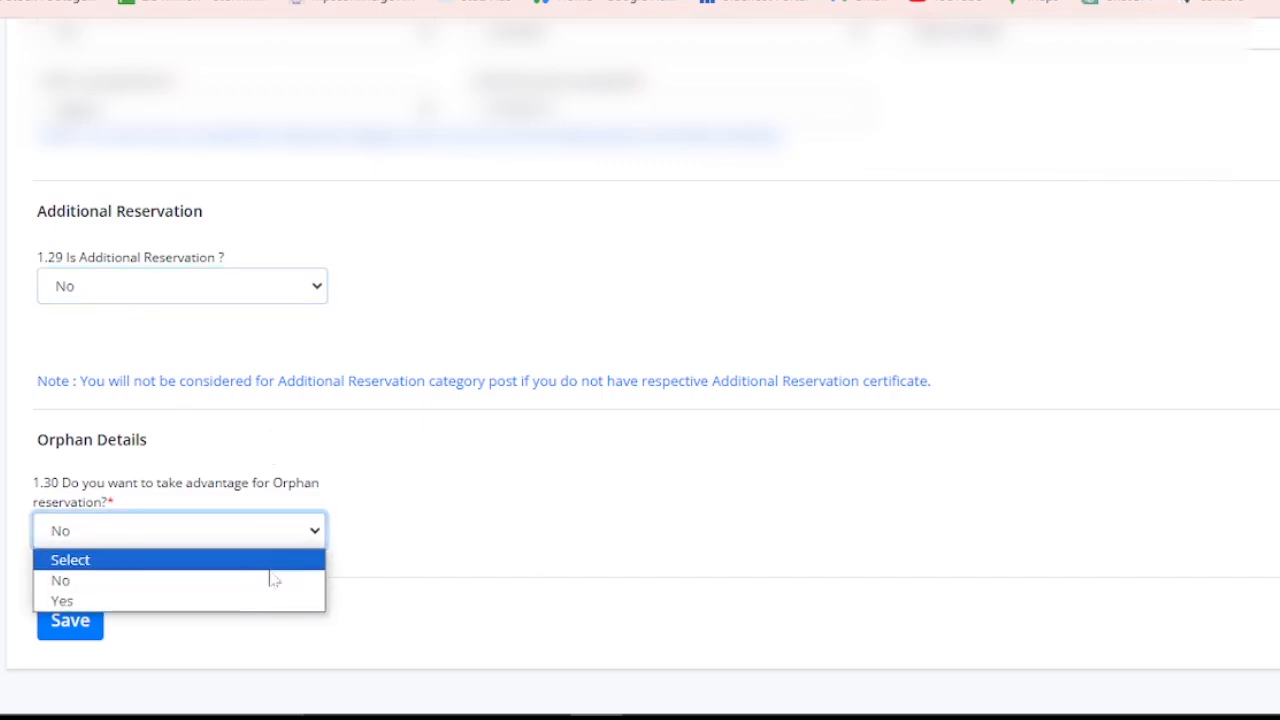
left_click(408, 501)
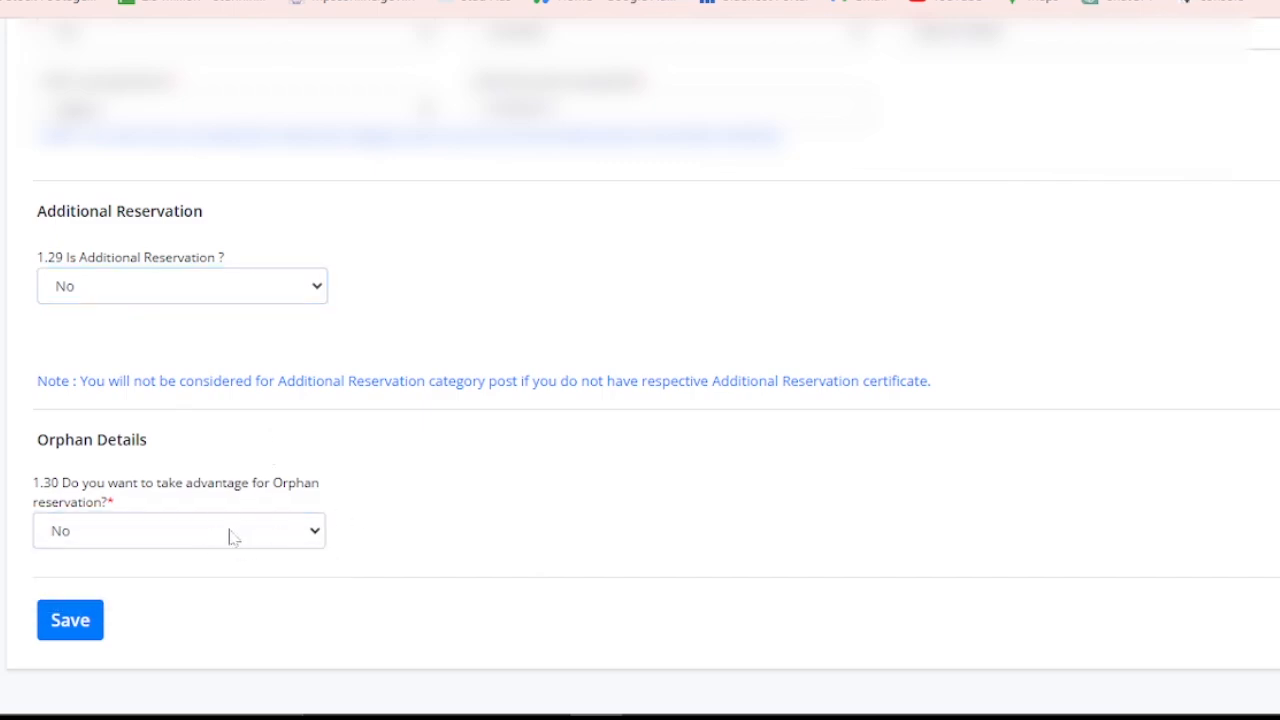
left_click(80, 632)
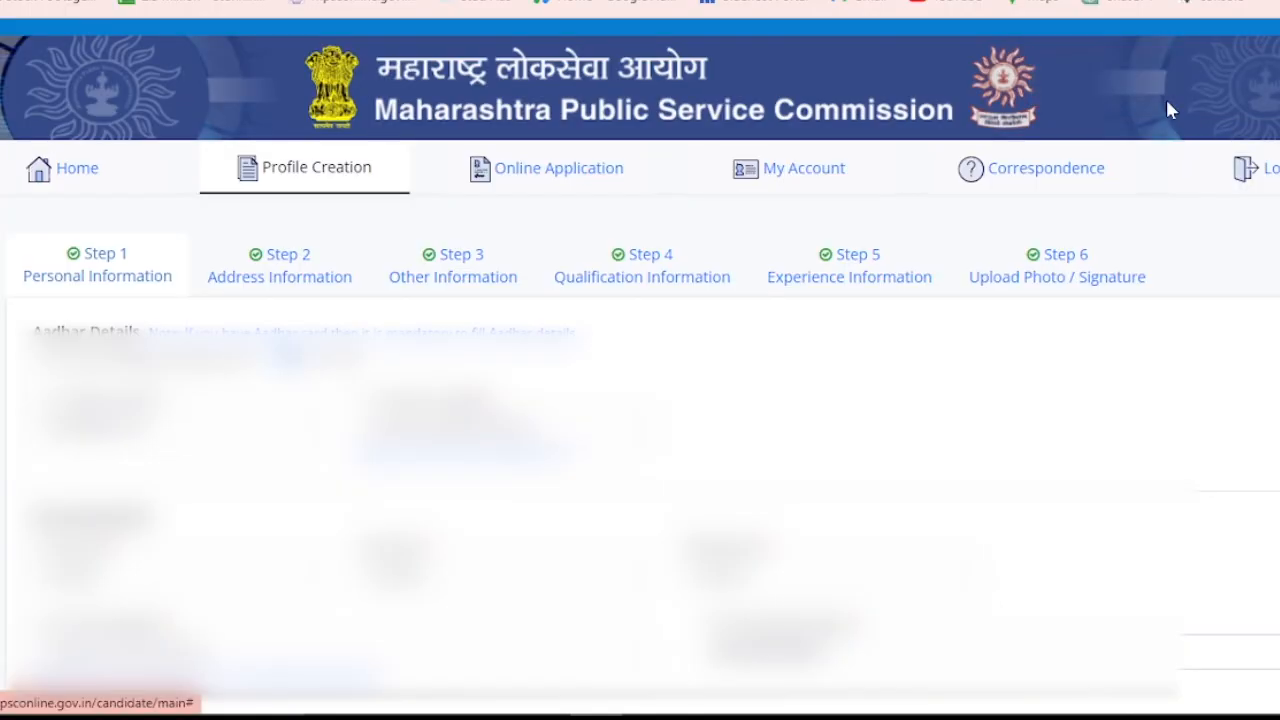
Review the Address Information section and save the Other Information section with all answers left at No
left_click(268, 278)
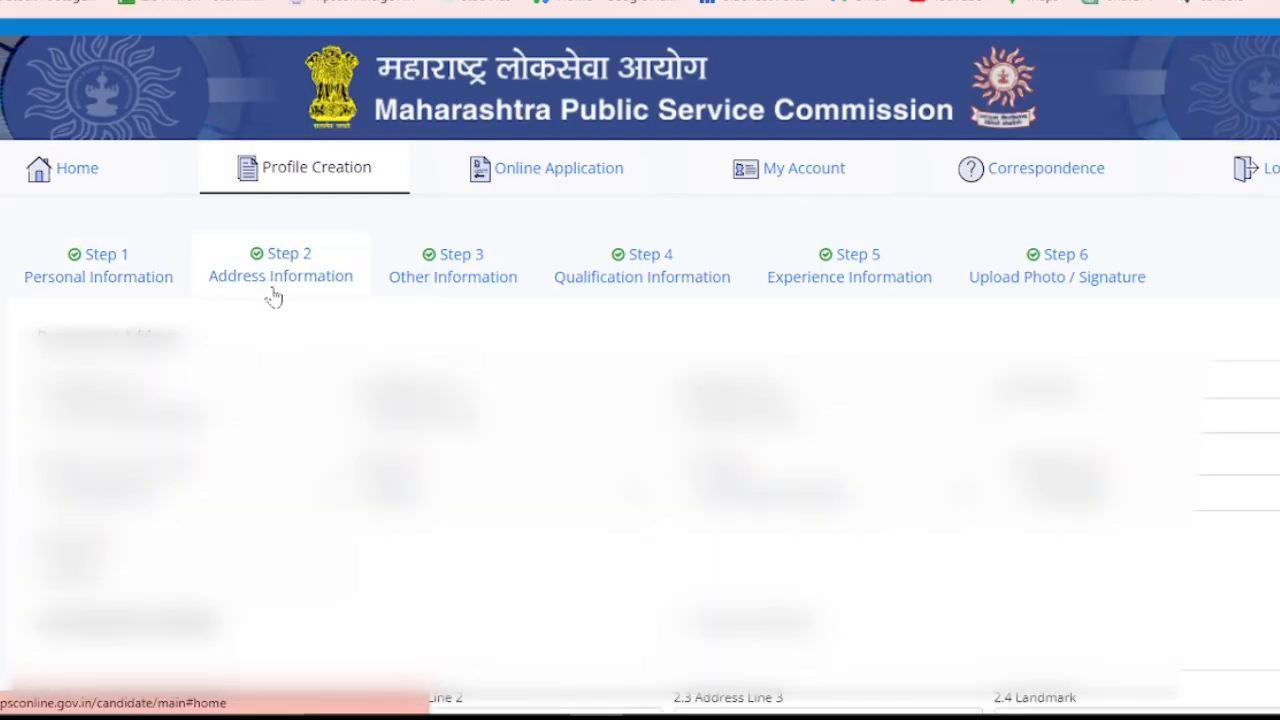
scroll(274, 297, "down", 1)
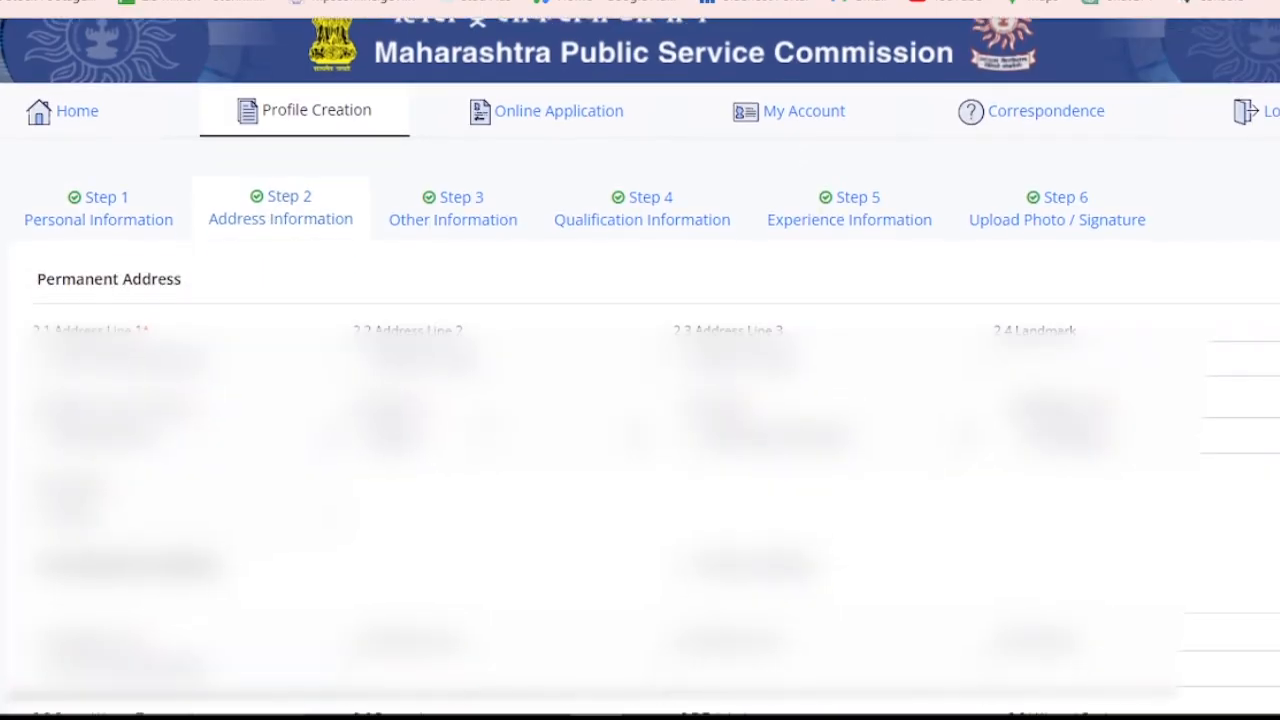
scroll(489, 430, "down", 2)
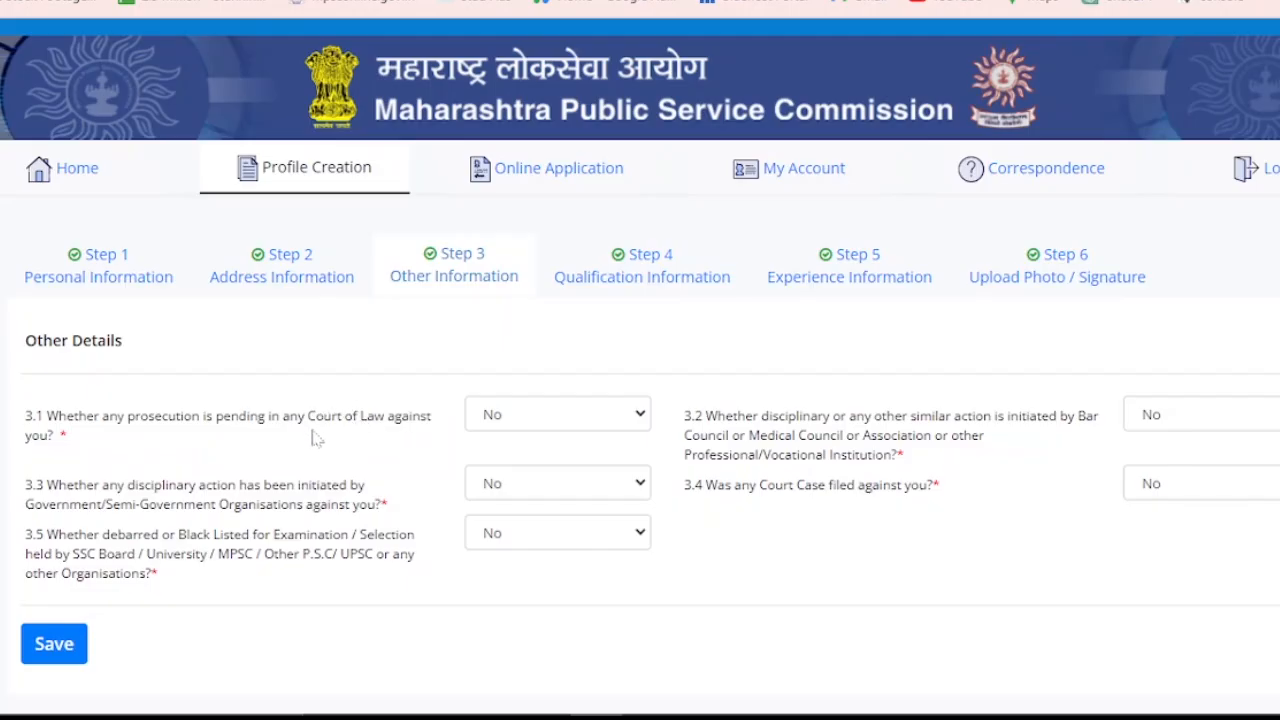
left_click(55, 648)
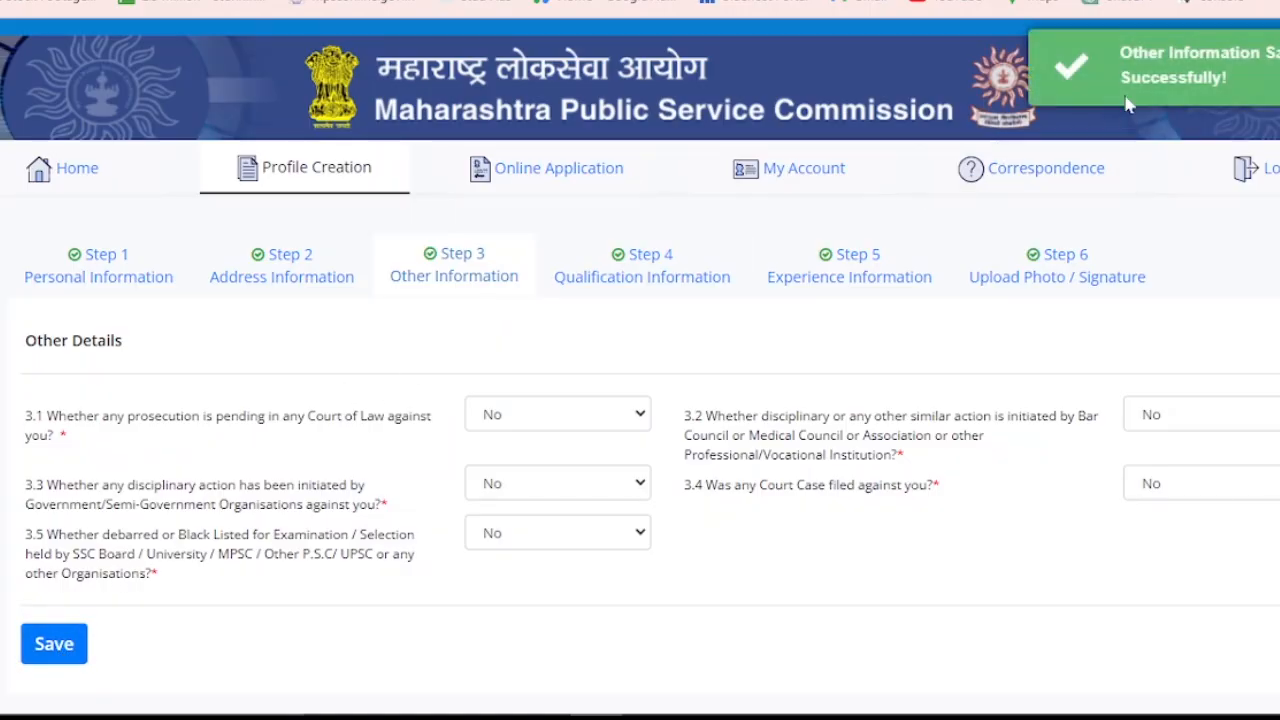
Open the M. Com. record in Qualification Information for editing, keeping Post Graduation as the type and Commerce as the subject
left_click(605, 280)
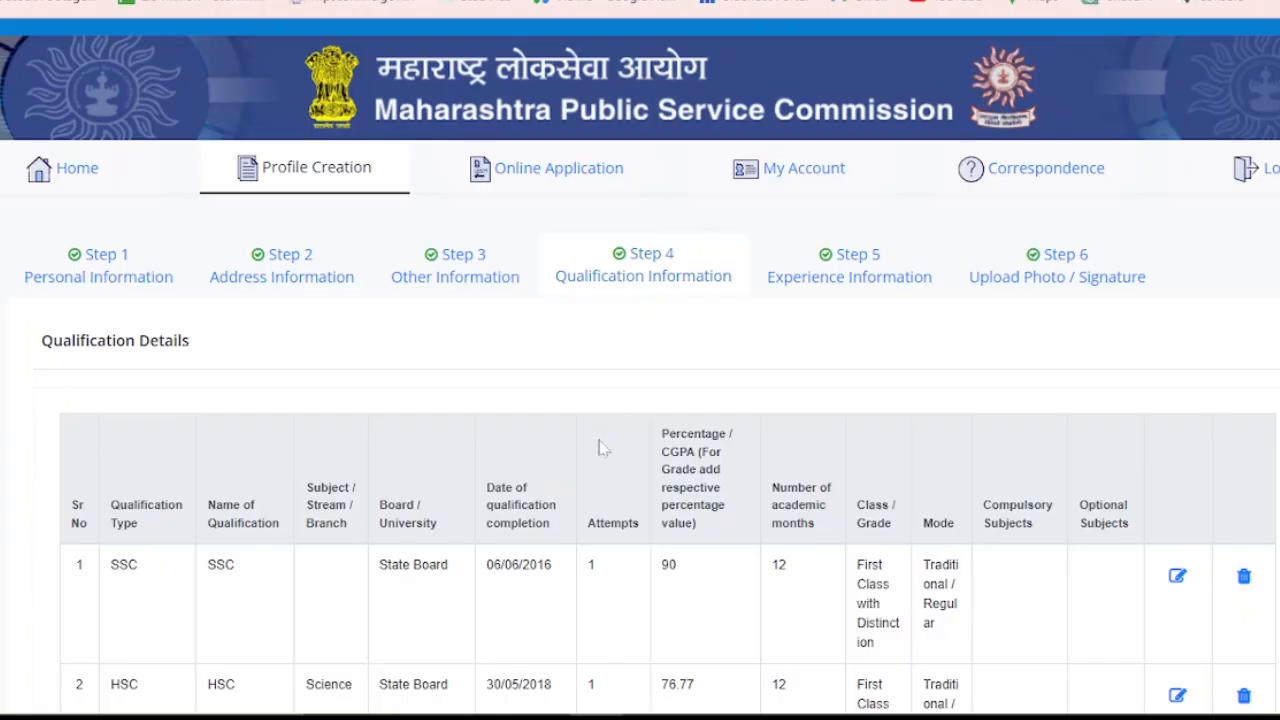
scroll(600, 443, "down", 4)
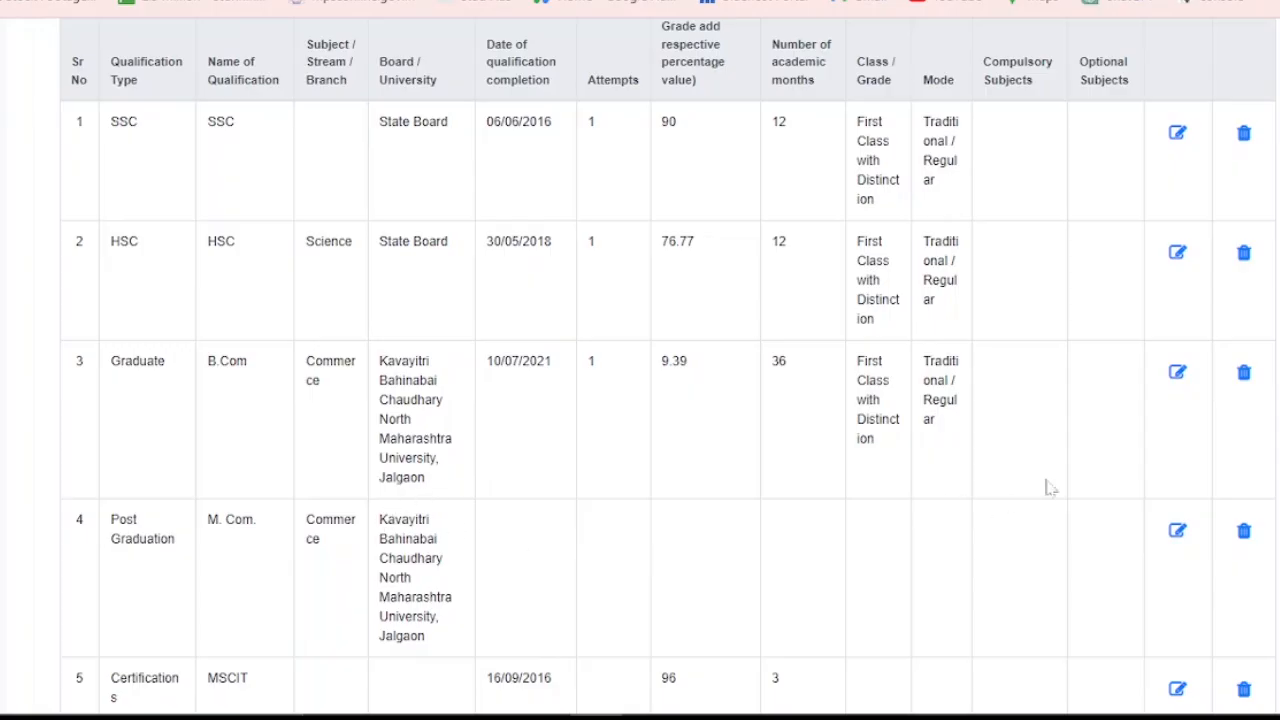
left_click(1177, 533)
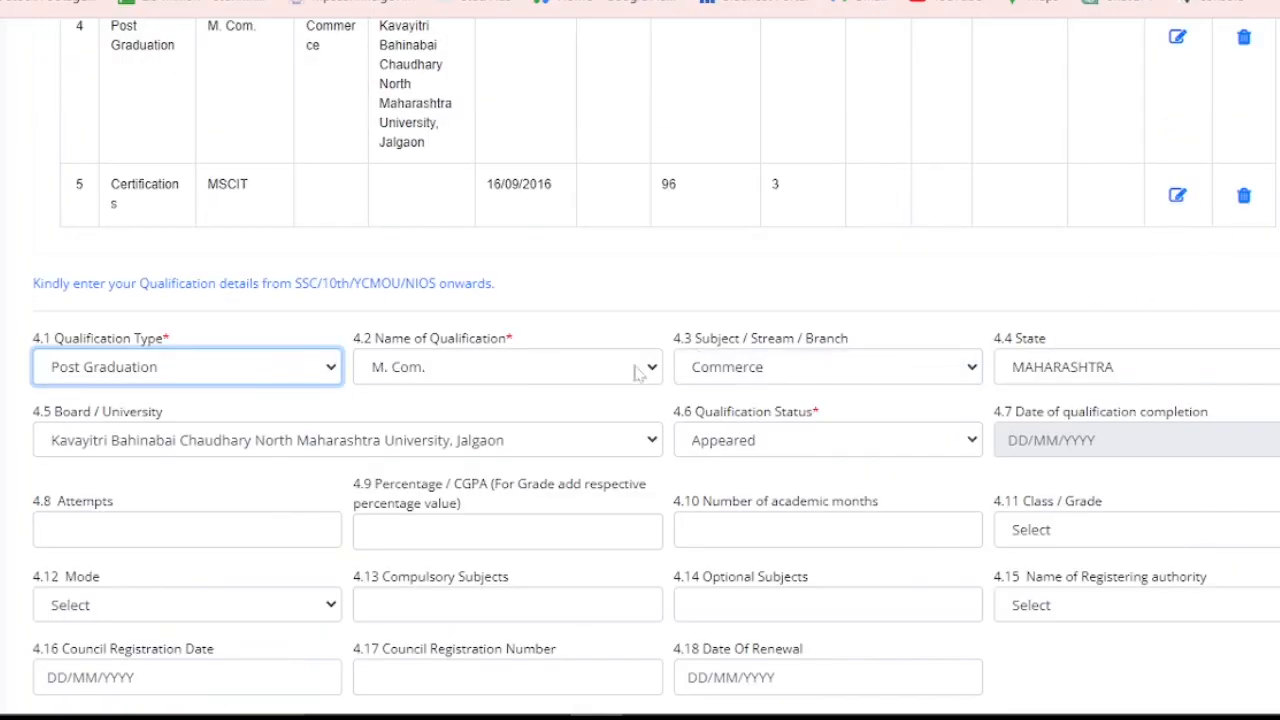
left_click(268, 368)
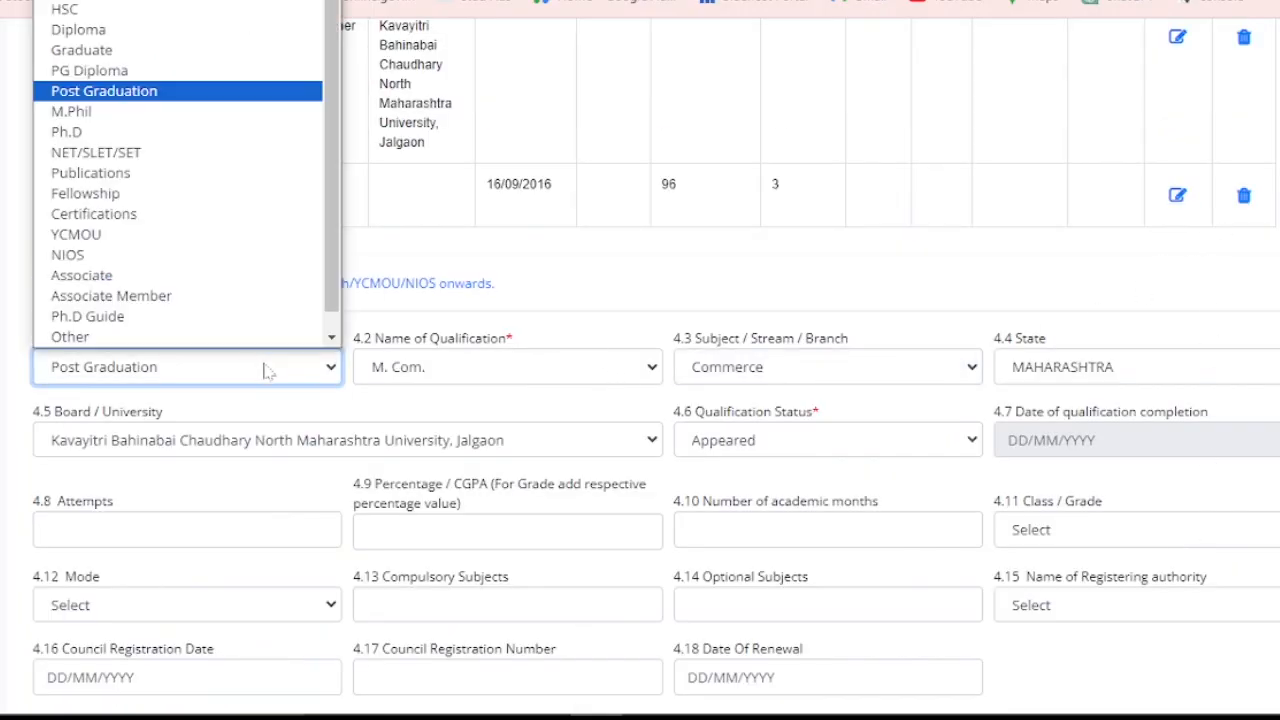
left_click(222, 95)
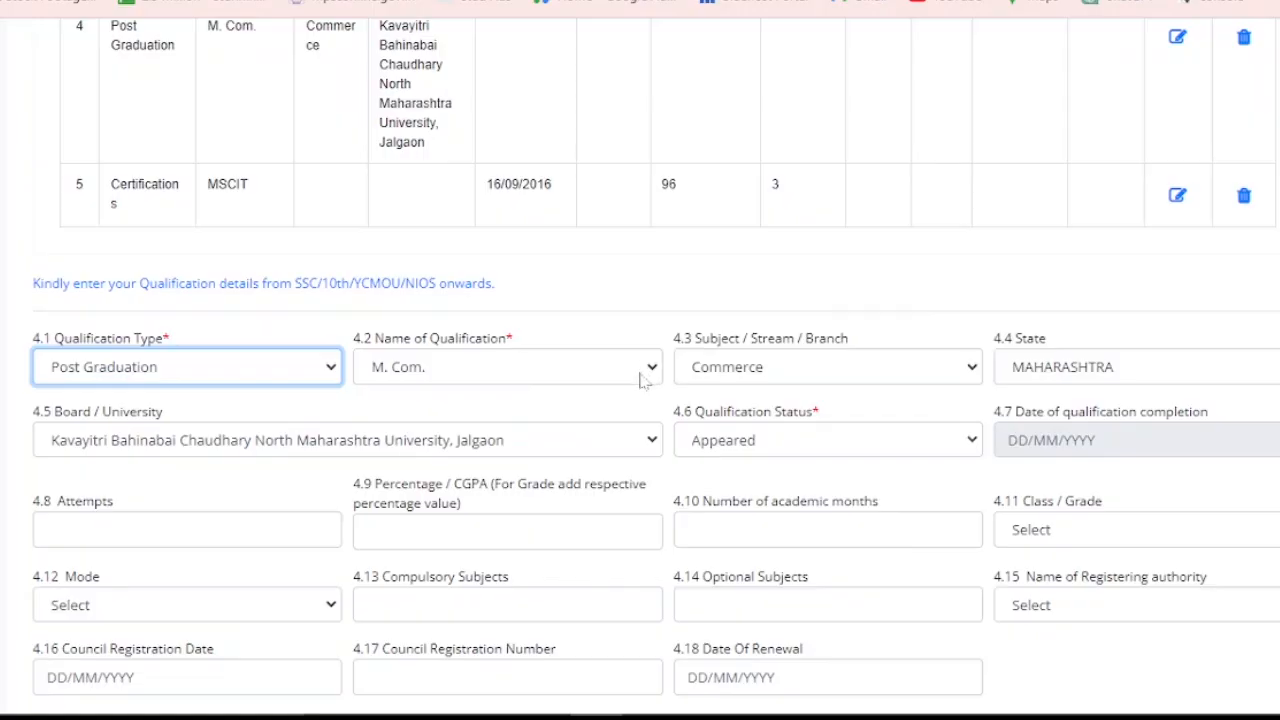
left_click(765, 378)
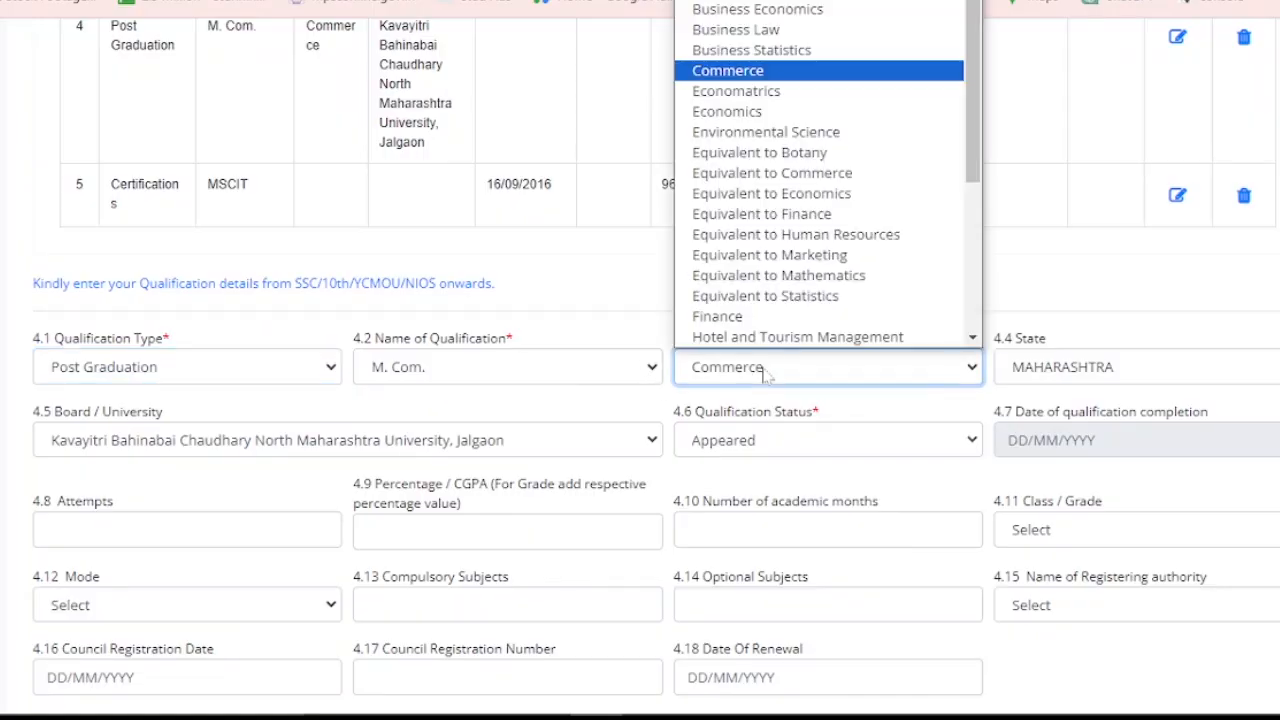
left_click(760, 70)
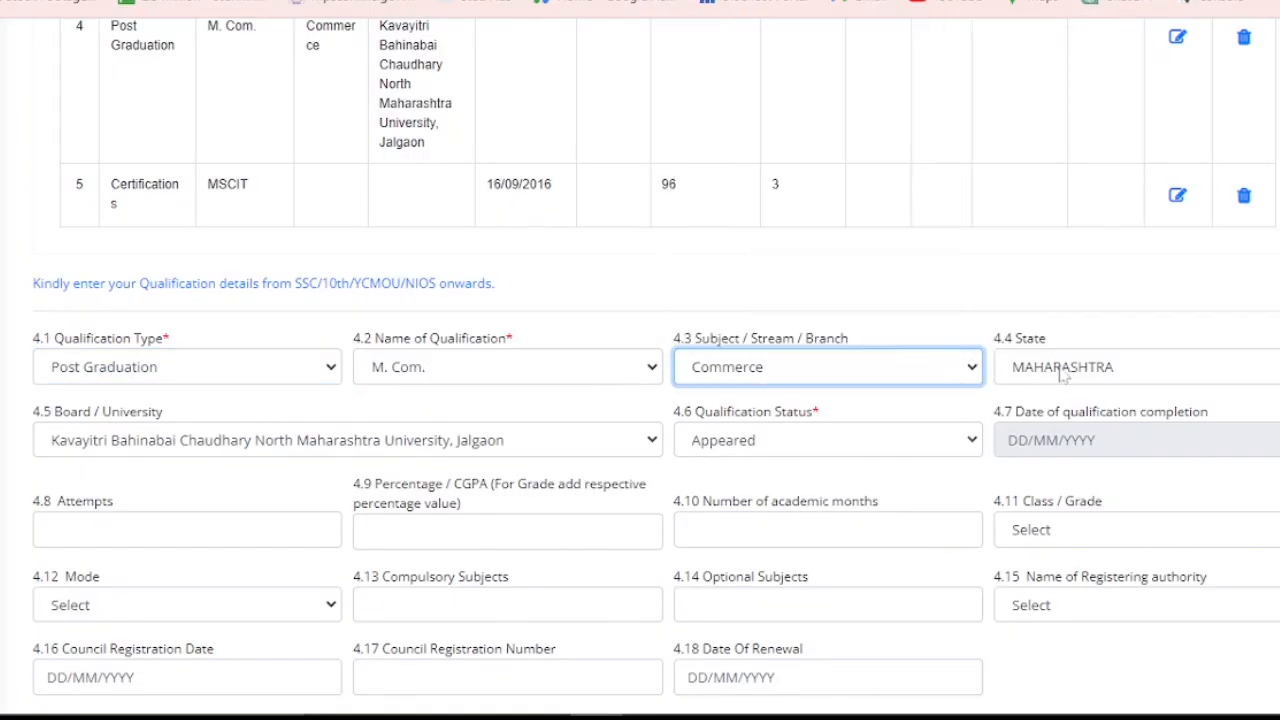
Set the Qualification Status of the M. Com. record to Passed
left_click(520, 447)
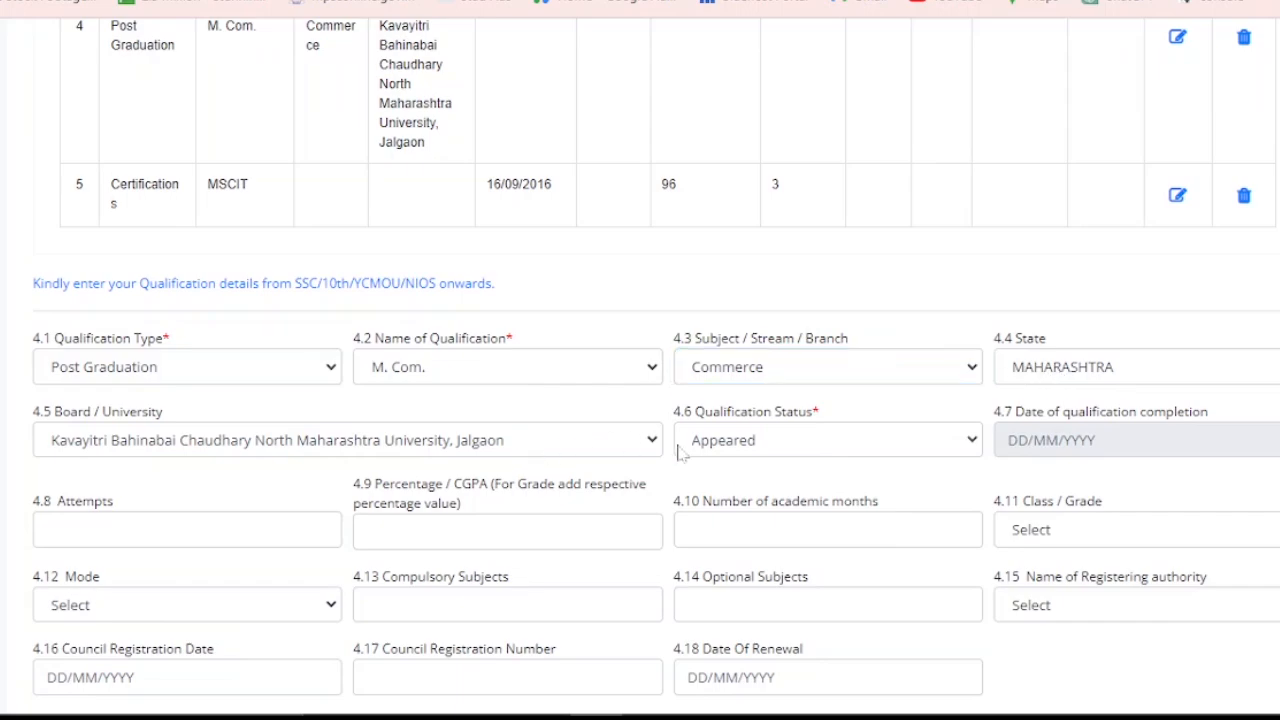
left_click(930, 446)
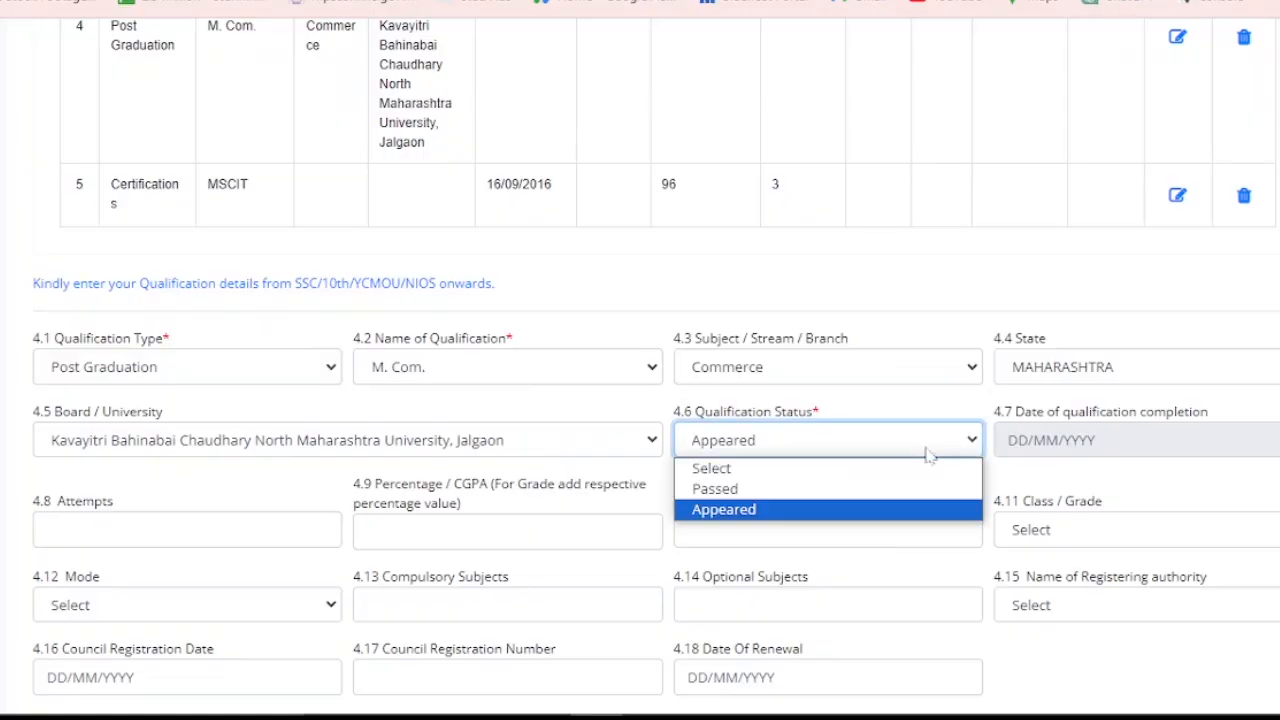
left_click(868, 492)
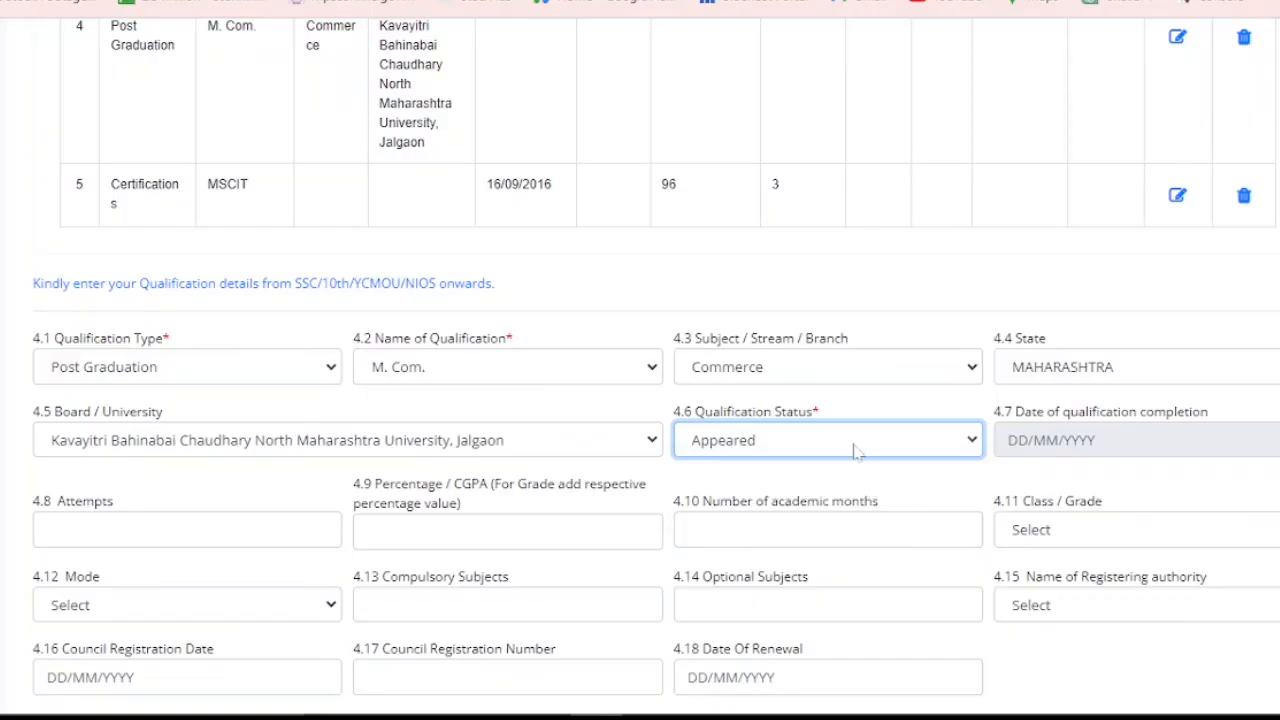
left_click(853, 450)
left_click(840, 488)
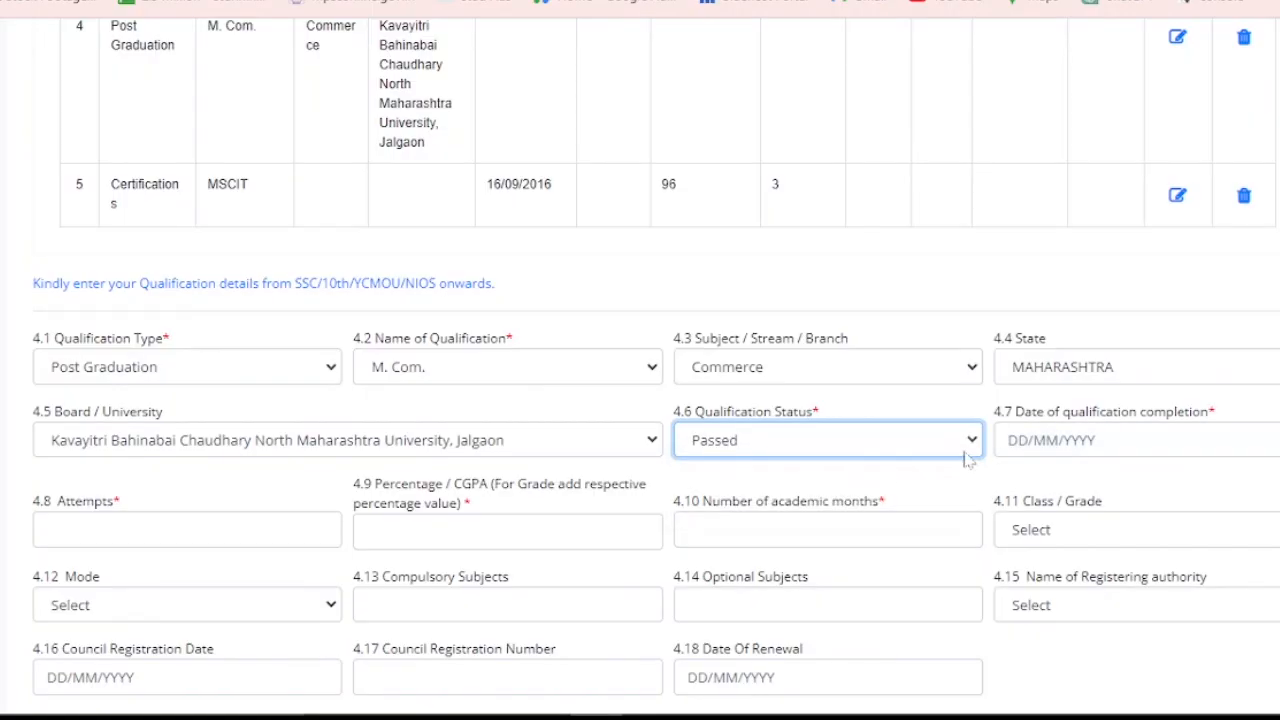
Update the M. Com. record with completion date 26/06/2023, 1 attempt, CGPA 9.38, 24 months and First Class with Distinction, and save the qualifications
left_click(1008, 440)
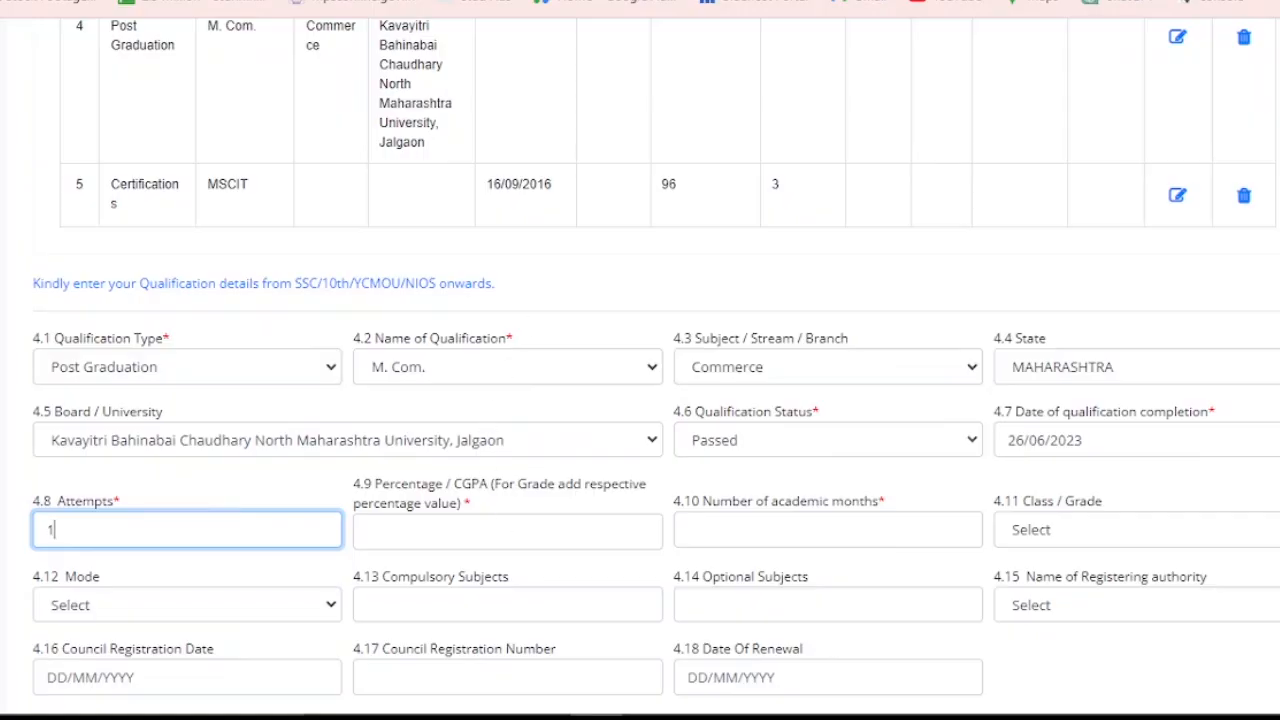
key("Tab")
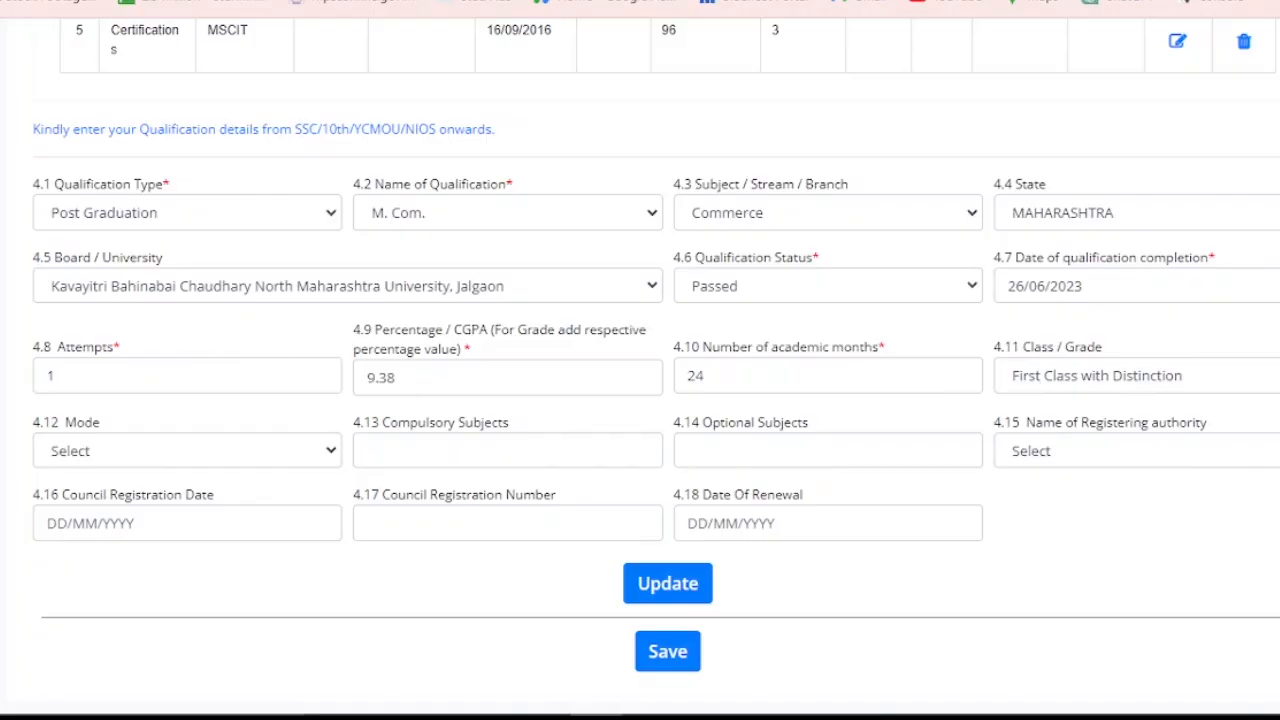
left_click(651, 583)
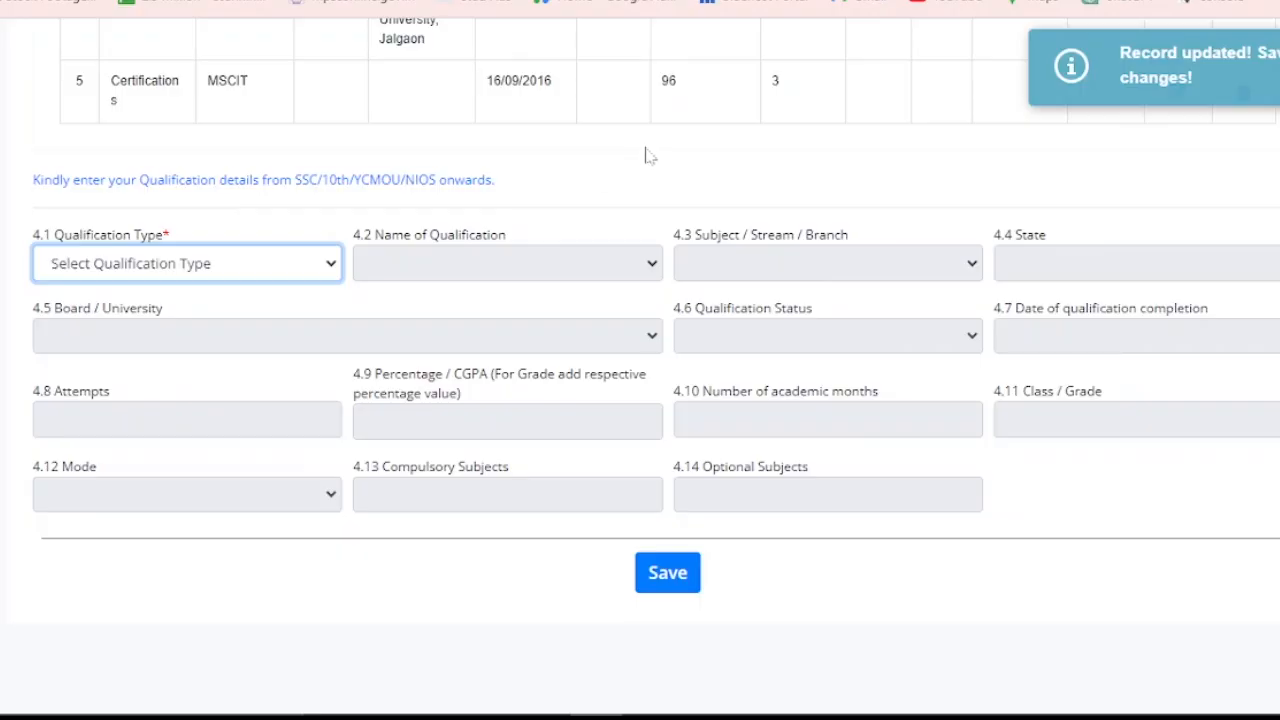
left_click(666, 588)
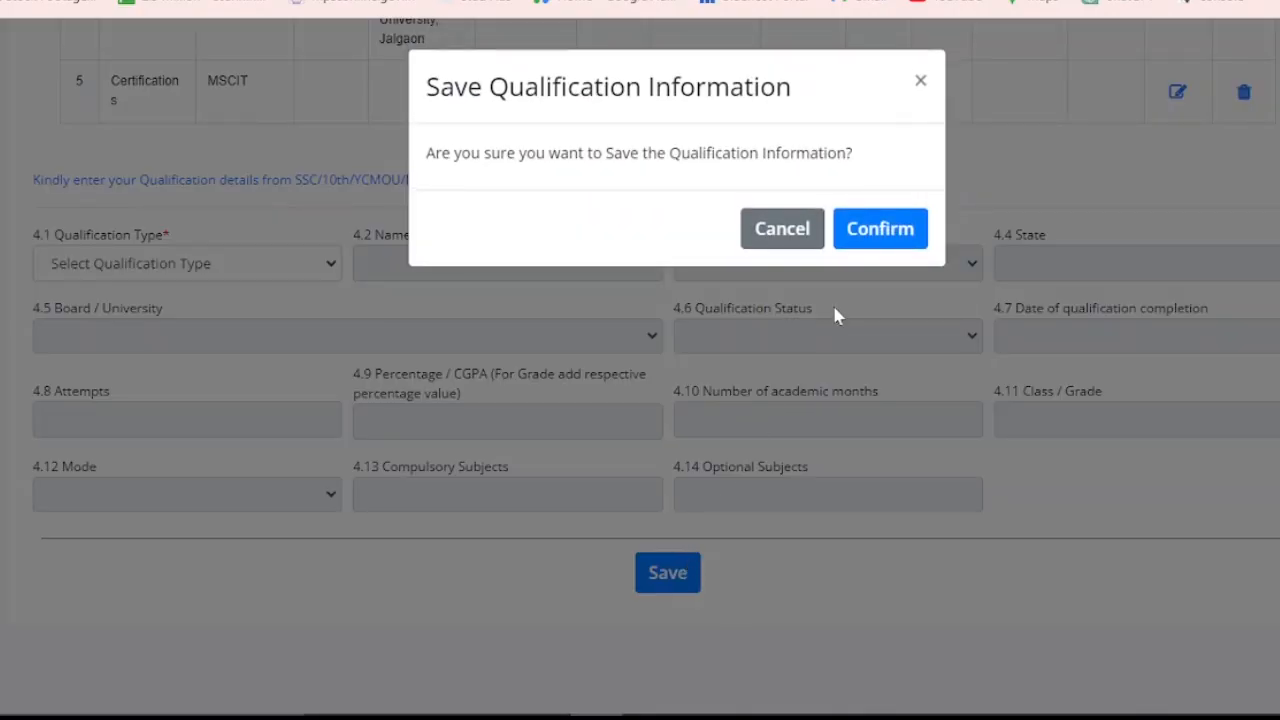
left_click(885, 229)
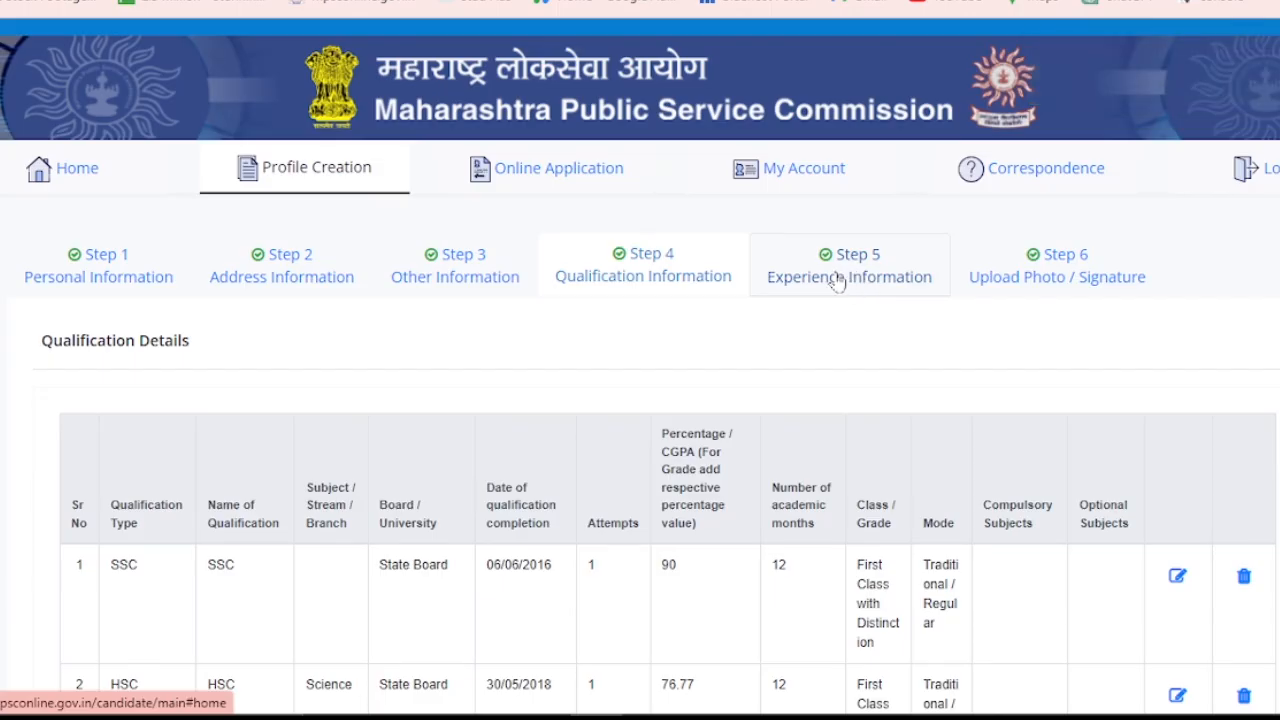
Open the Experience Information section, answer Yes to having experience and look at the employment choices
left_click(838, 280)
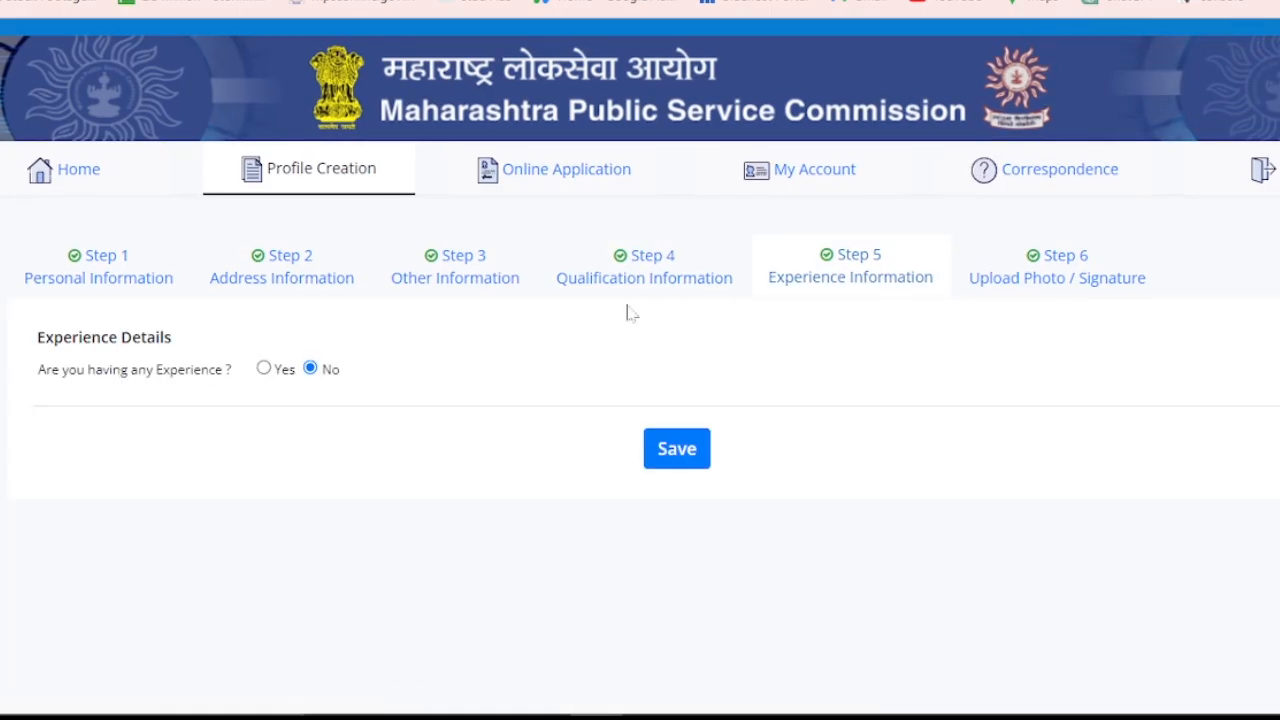
left_click(263, 369)
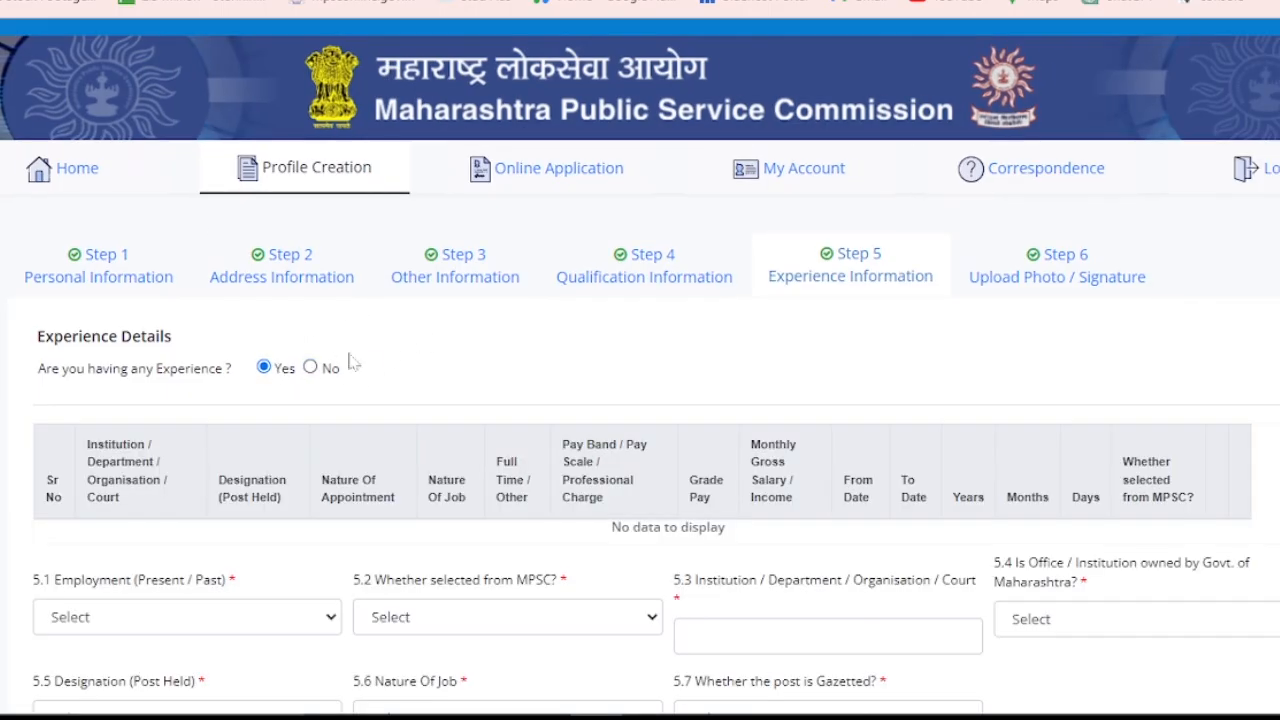
scroll(313, 400, "down", 1)
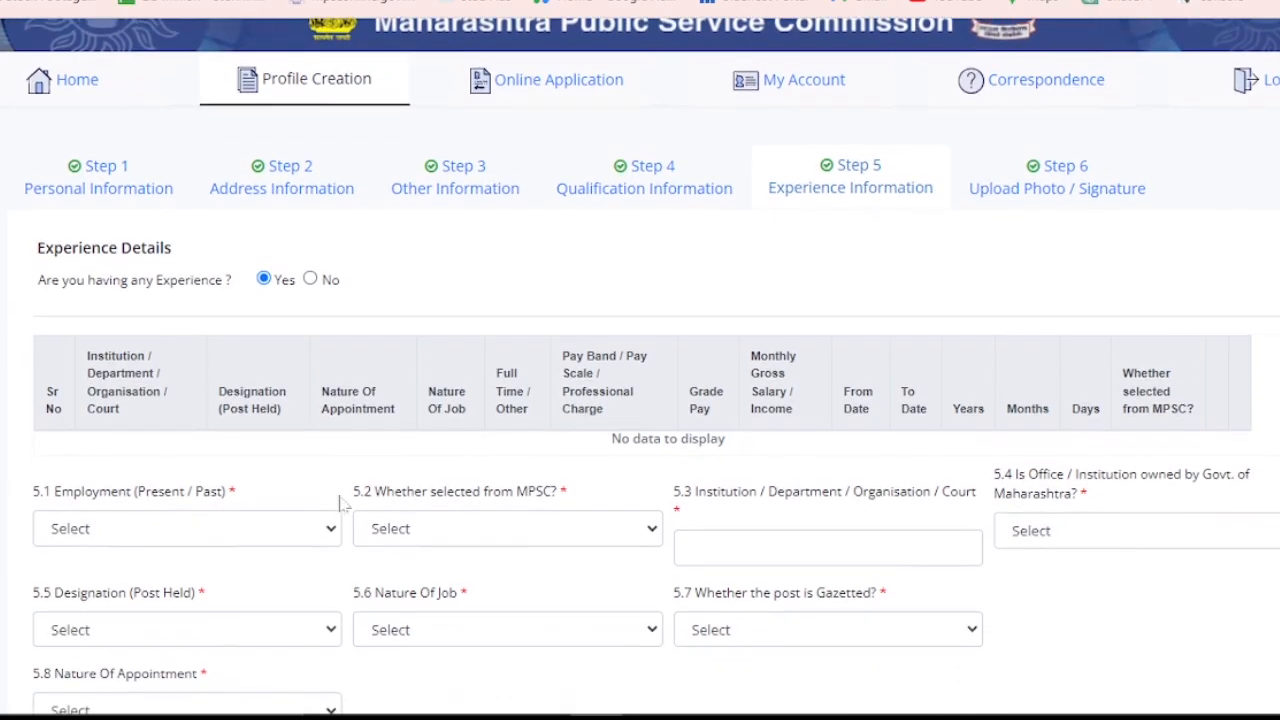
left_click(318, 531)
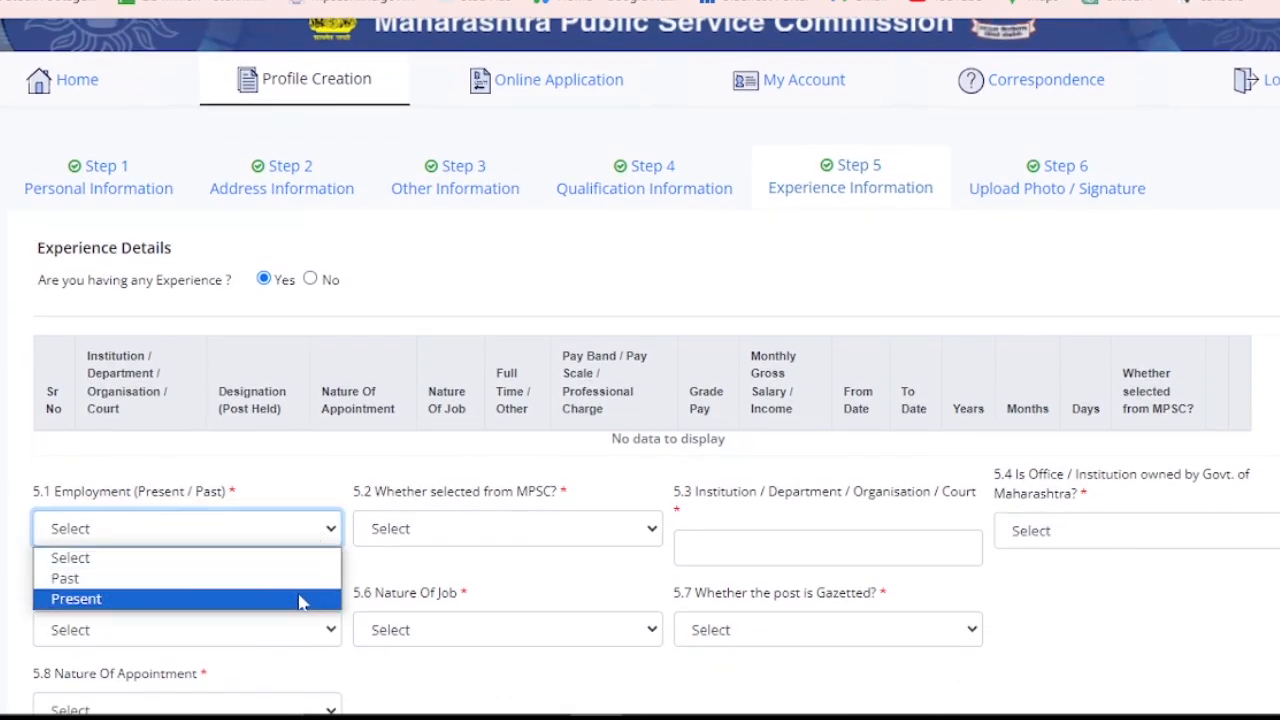
left_click(341, 464)
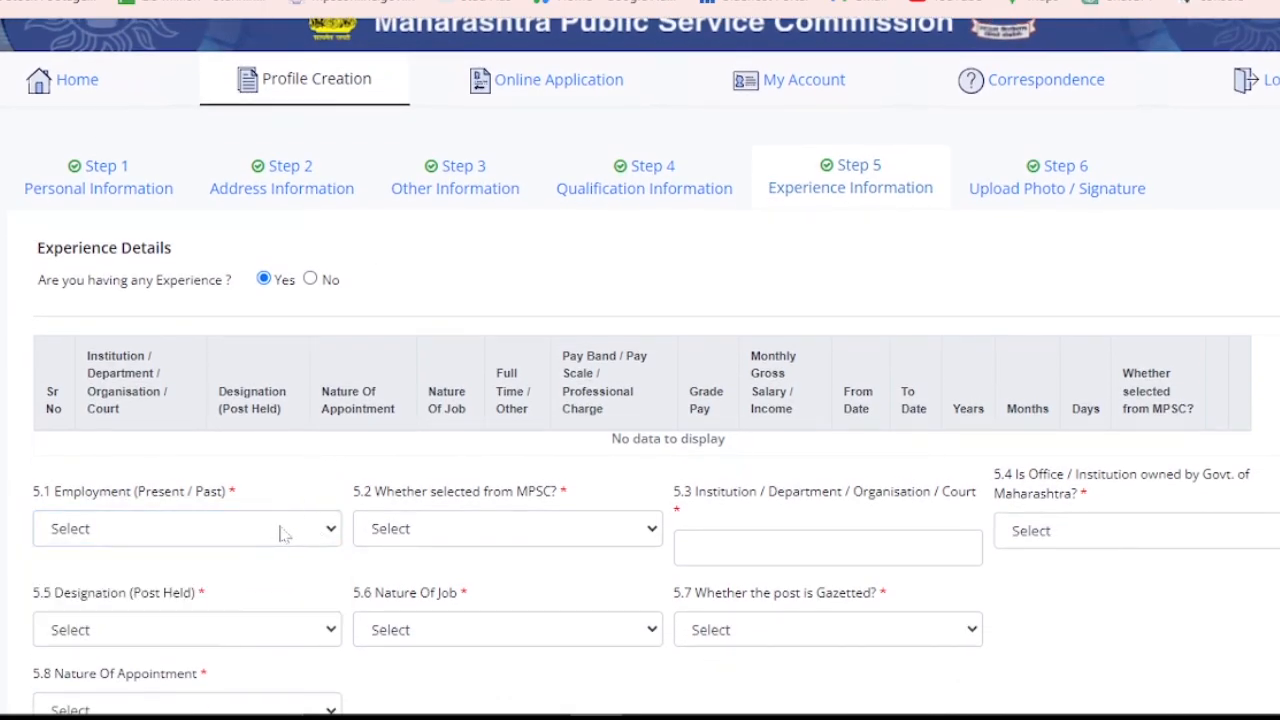
Set the answer on having any experience to No and save the Experience Information
left_click(312, 282)
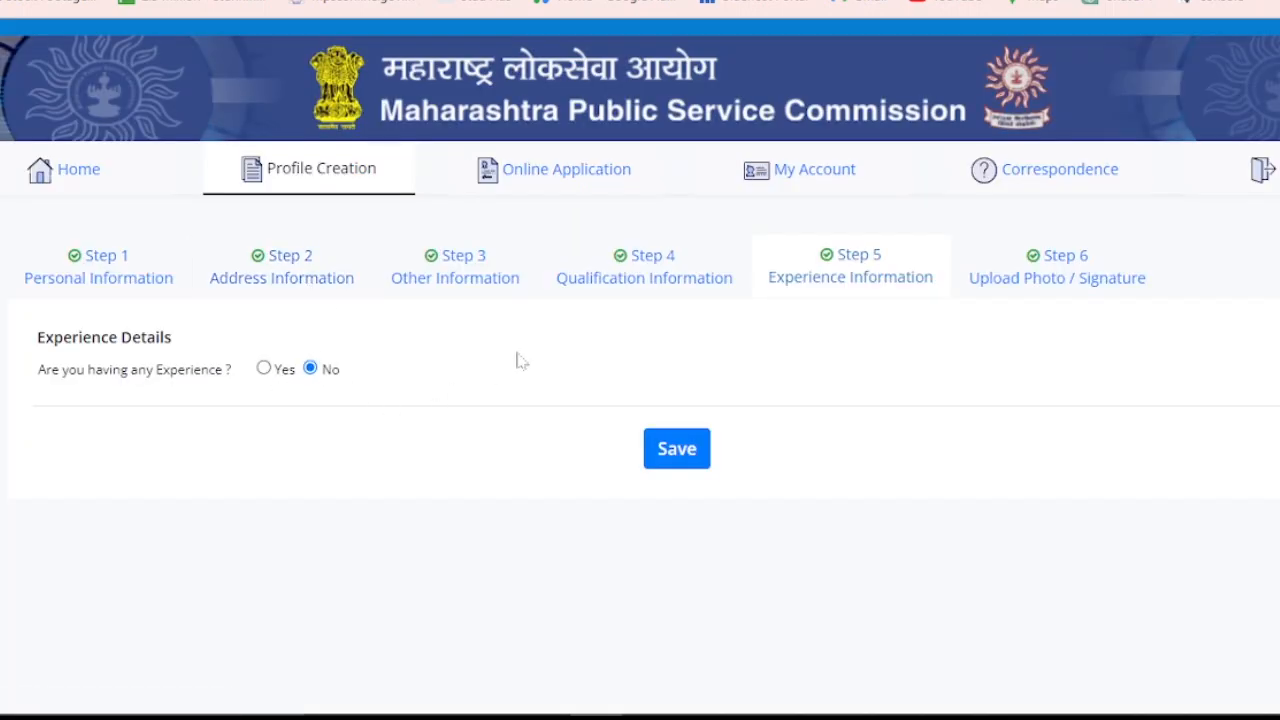
left_click(677, 465)
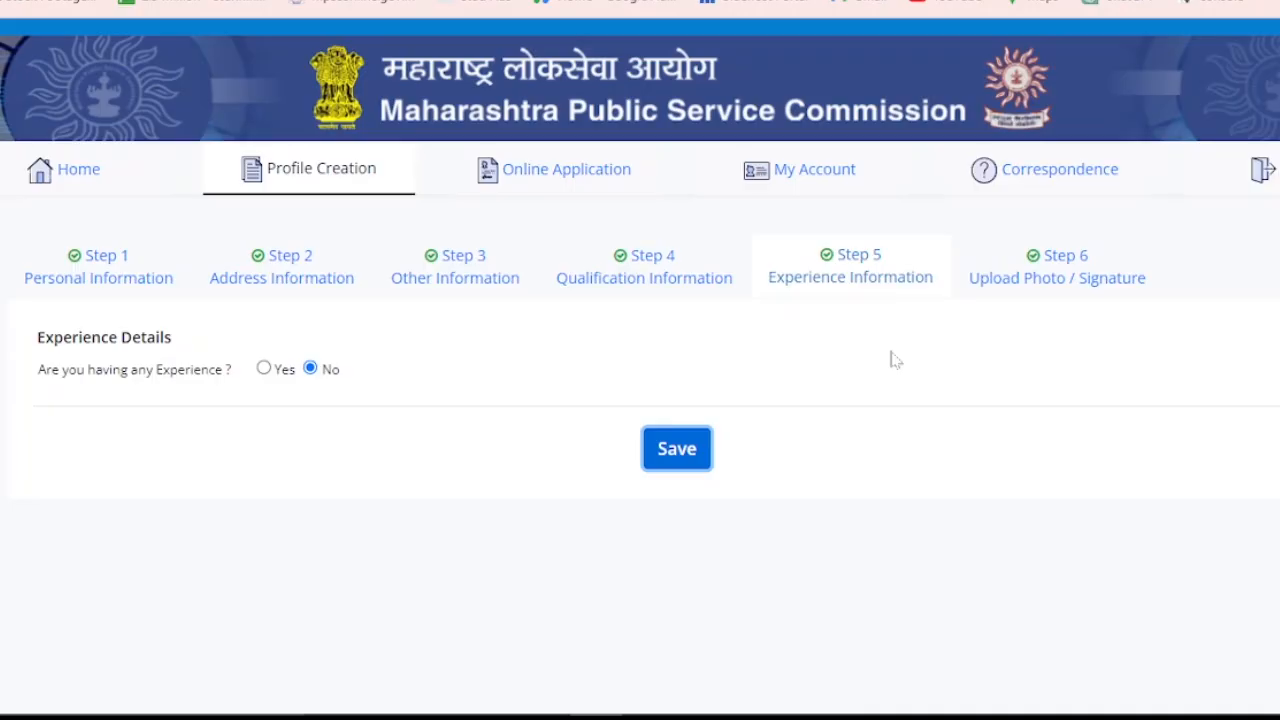
Open the photo and signature upload section and review the image requirements and the uploaded images
left_click(1108, 280)
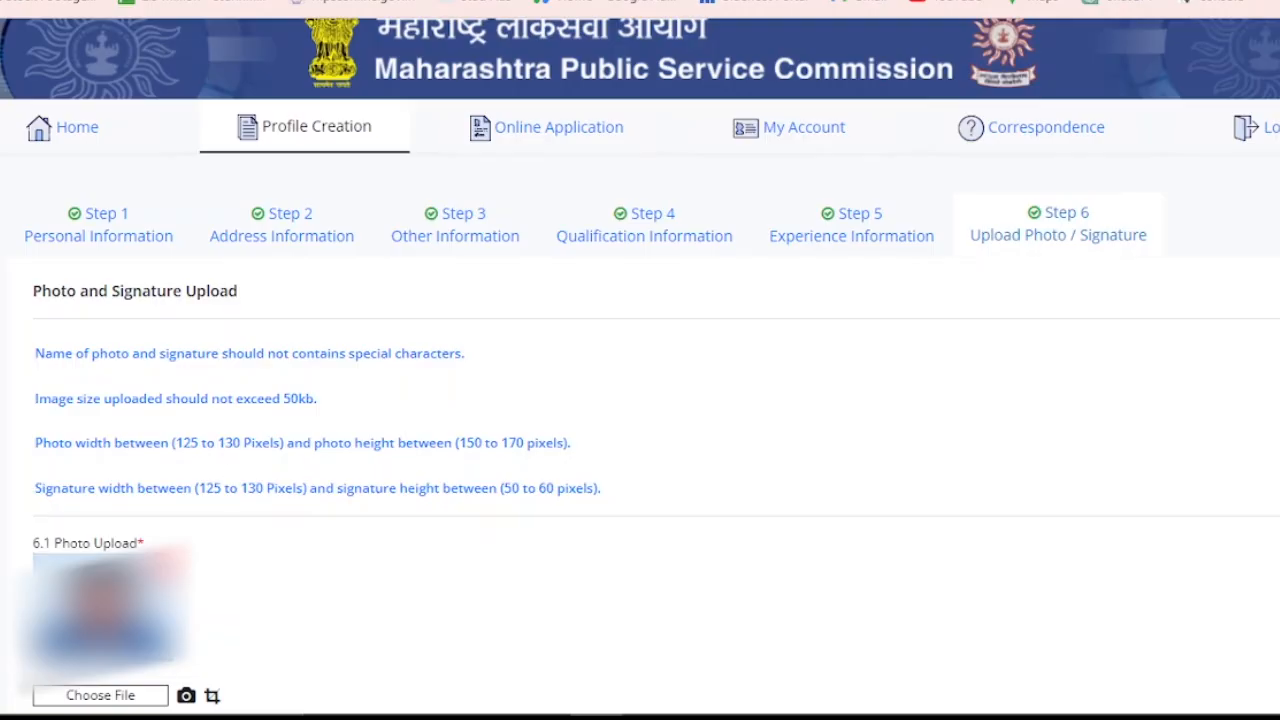
left_click_drag(234, 399, 331, 403)
left_click(350, 413)
scroll(337, 569, "down", 5)
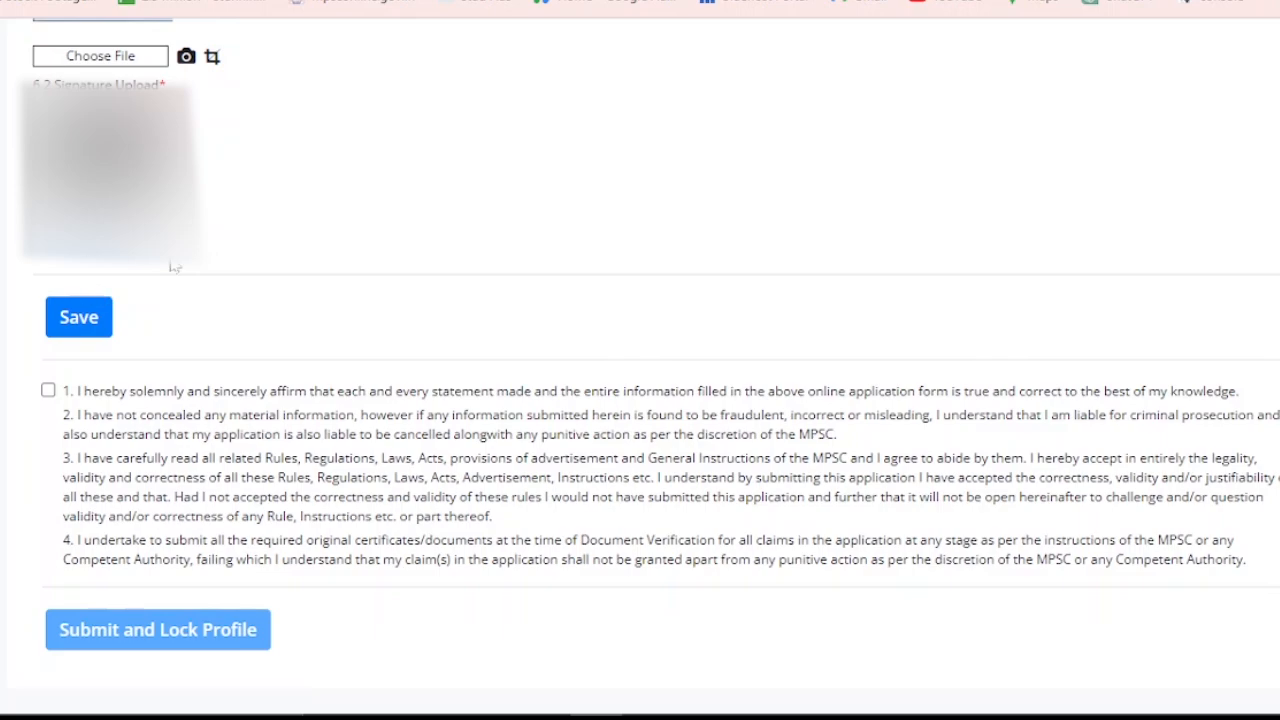
Accept the declaration, submit and lock the profile, and confirm that the entries have been verified
left_click(48, 391)
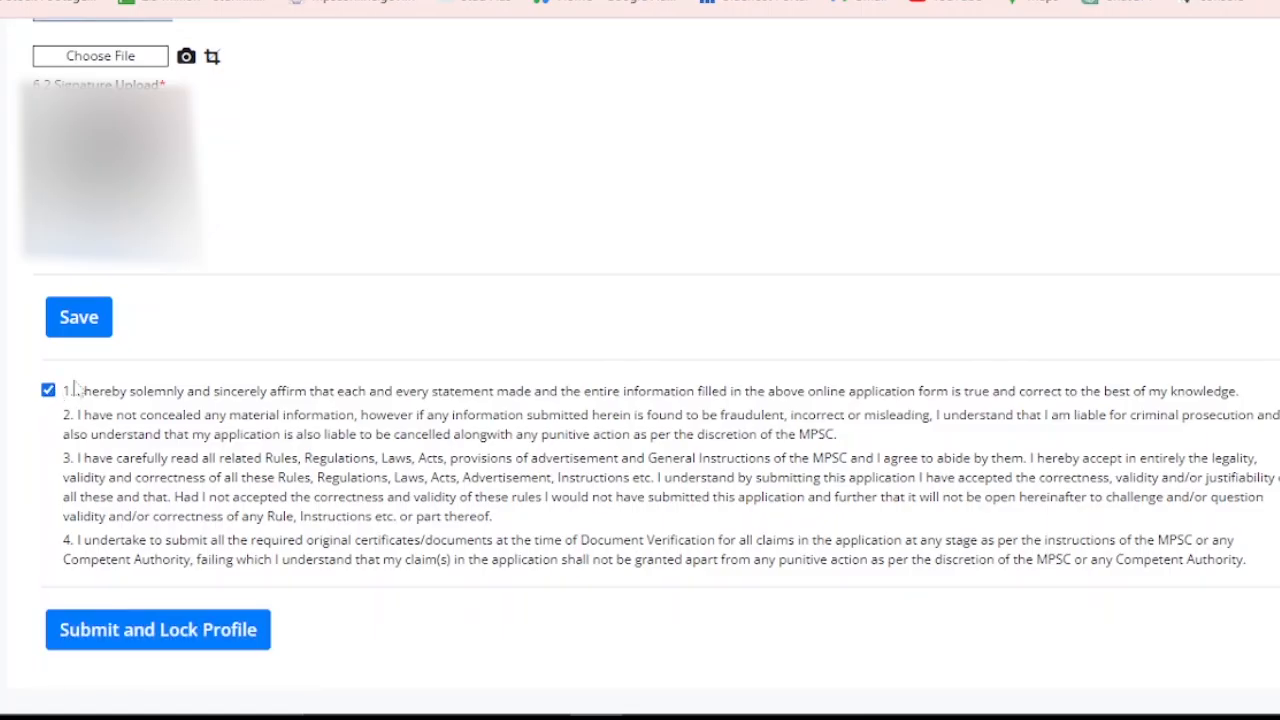
left_click(209, 630)
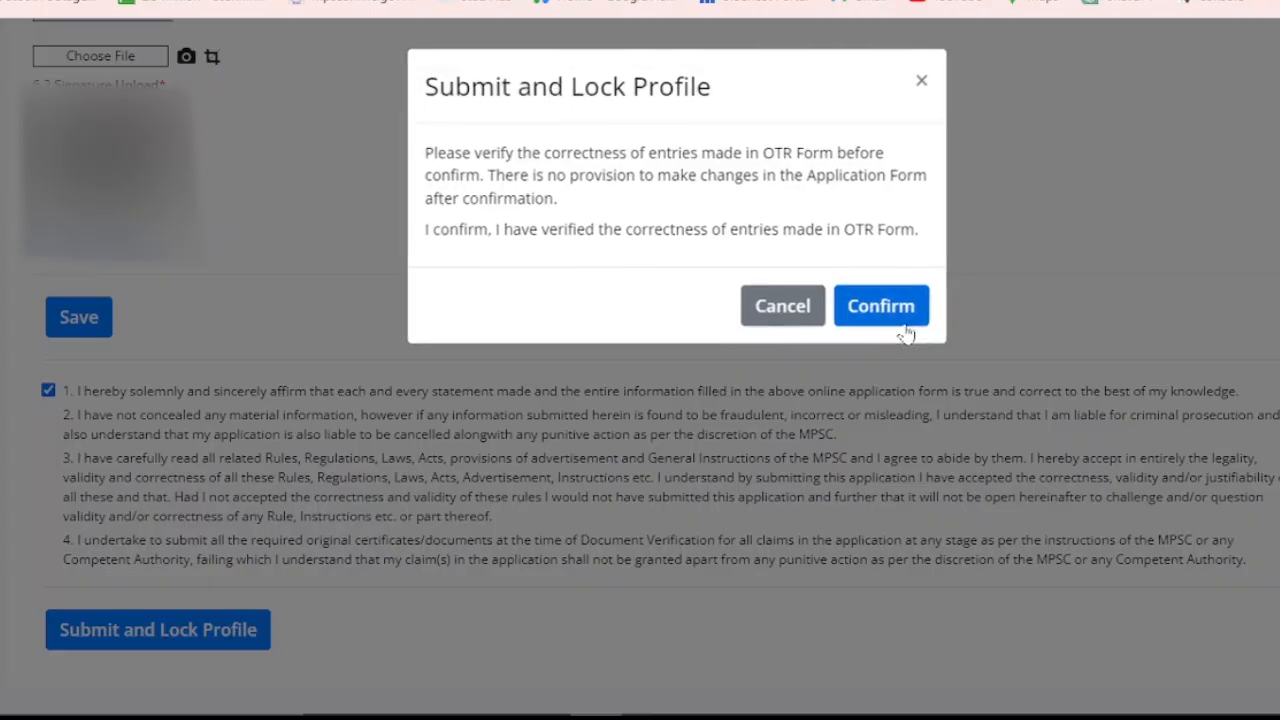
left_click(900, 320)
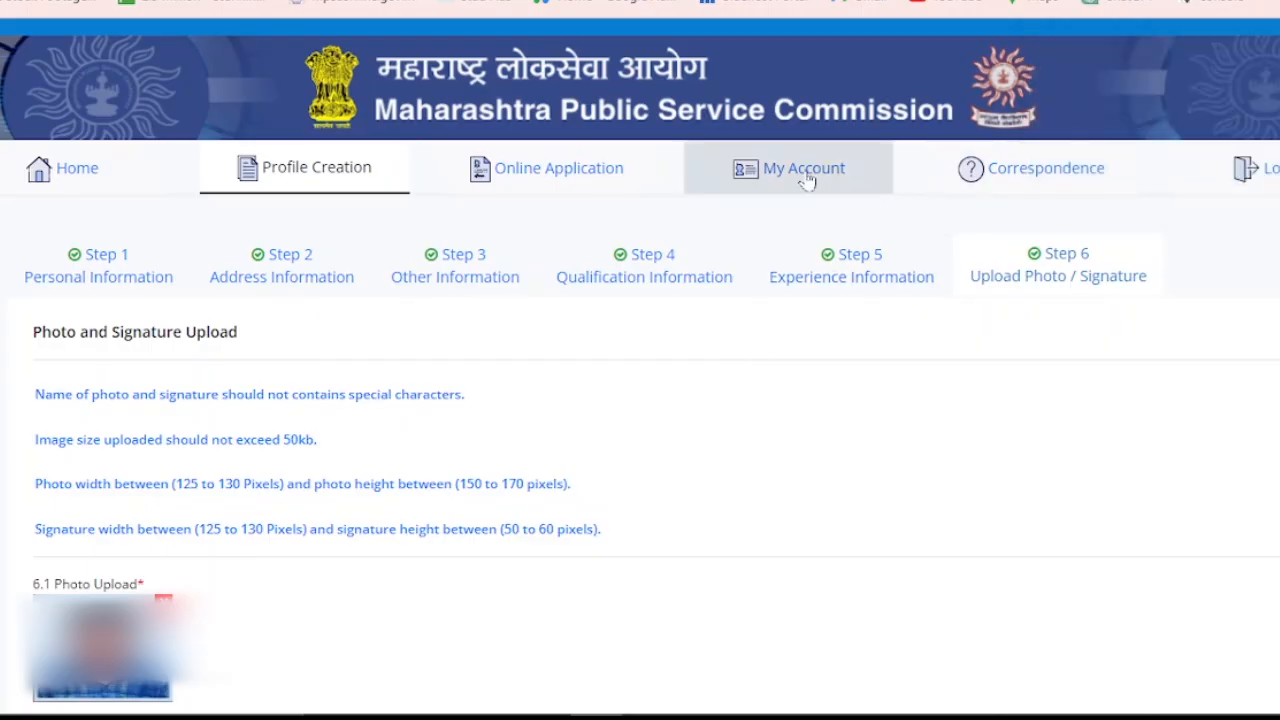
Open the online application list and view advertisement 414 / 2023, Maharashtra Gazetted Civil Services Combine Preliminary Examination 2024
left_click(588, 180)
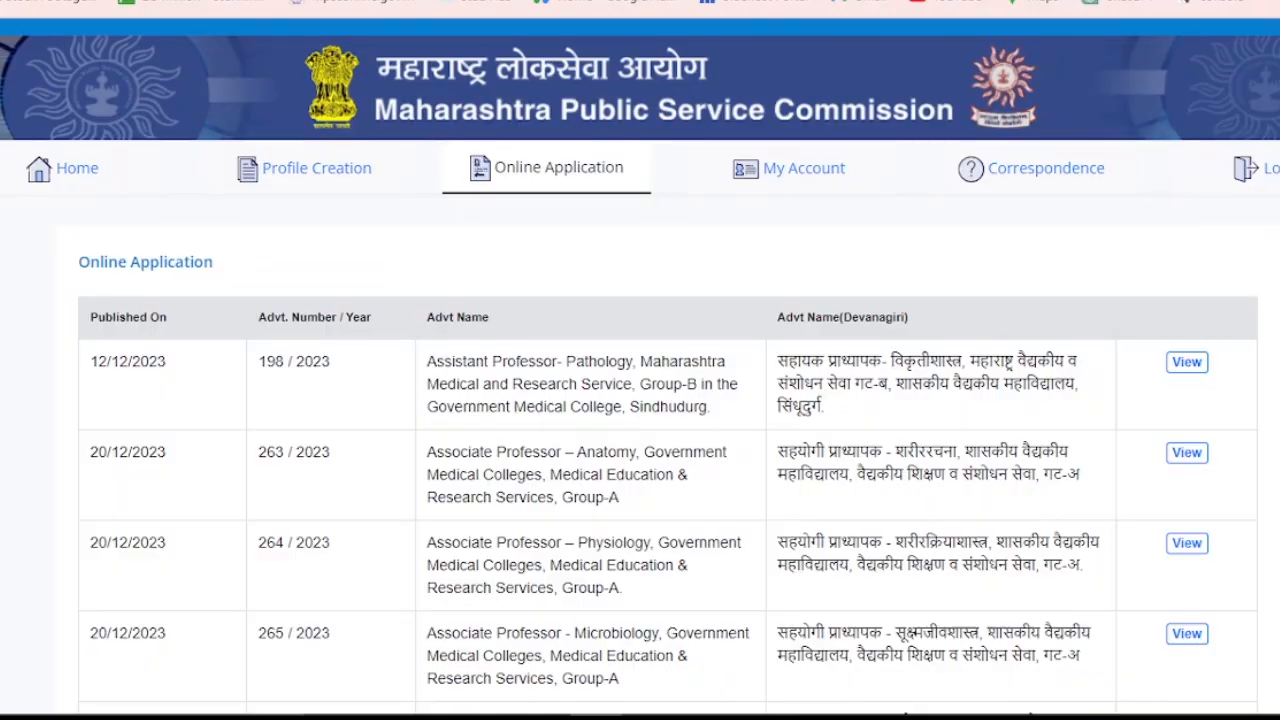
scroll(640, 400, "down", 20)
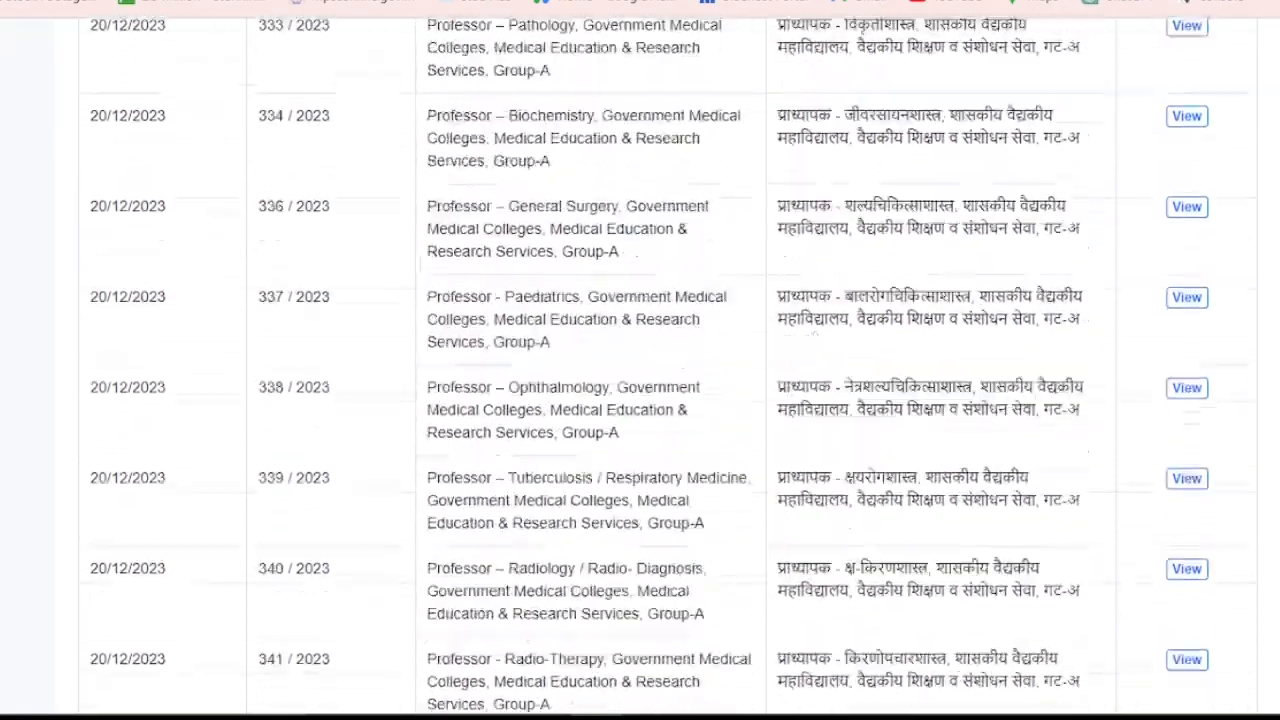
scroll(640, 400, "down", 20)
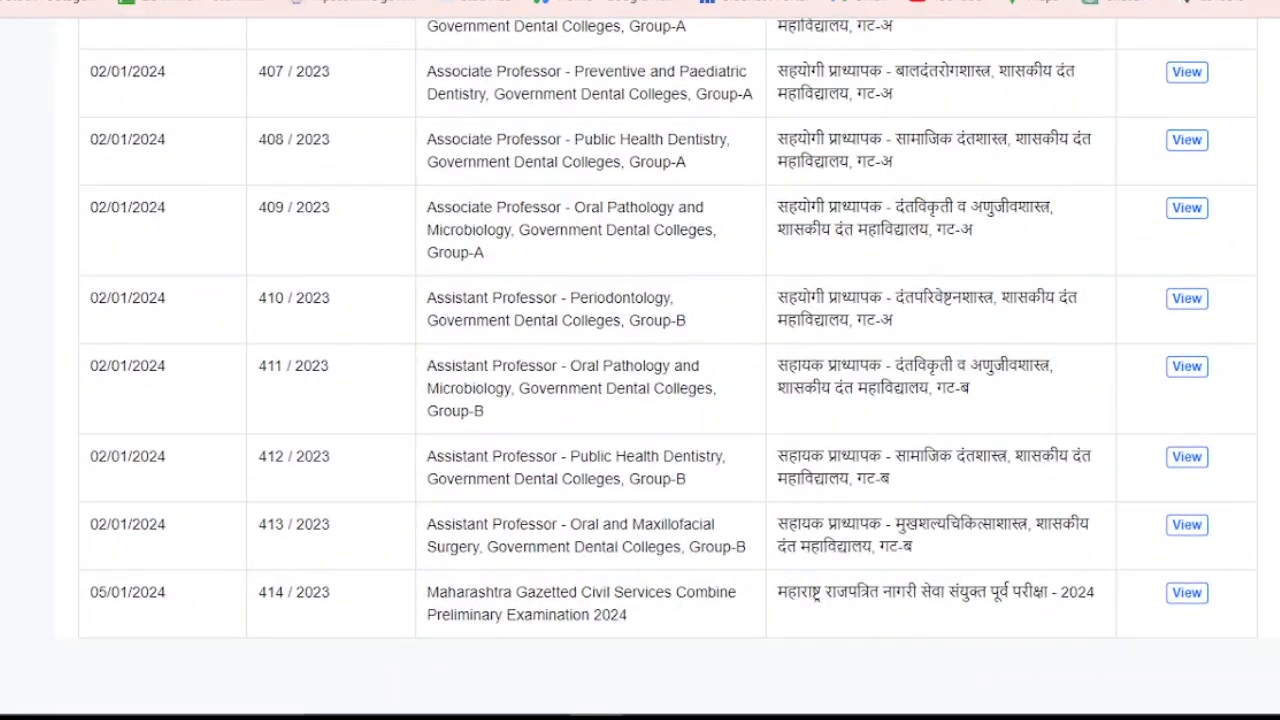
left_click_drag(776, 600, 1036, 626)
left_click_drag(1093, 631, 1101, 633)
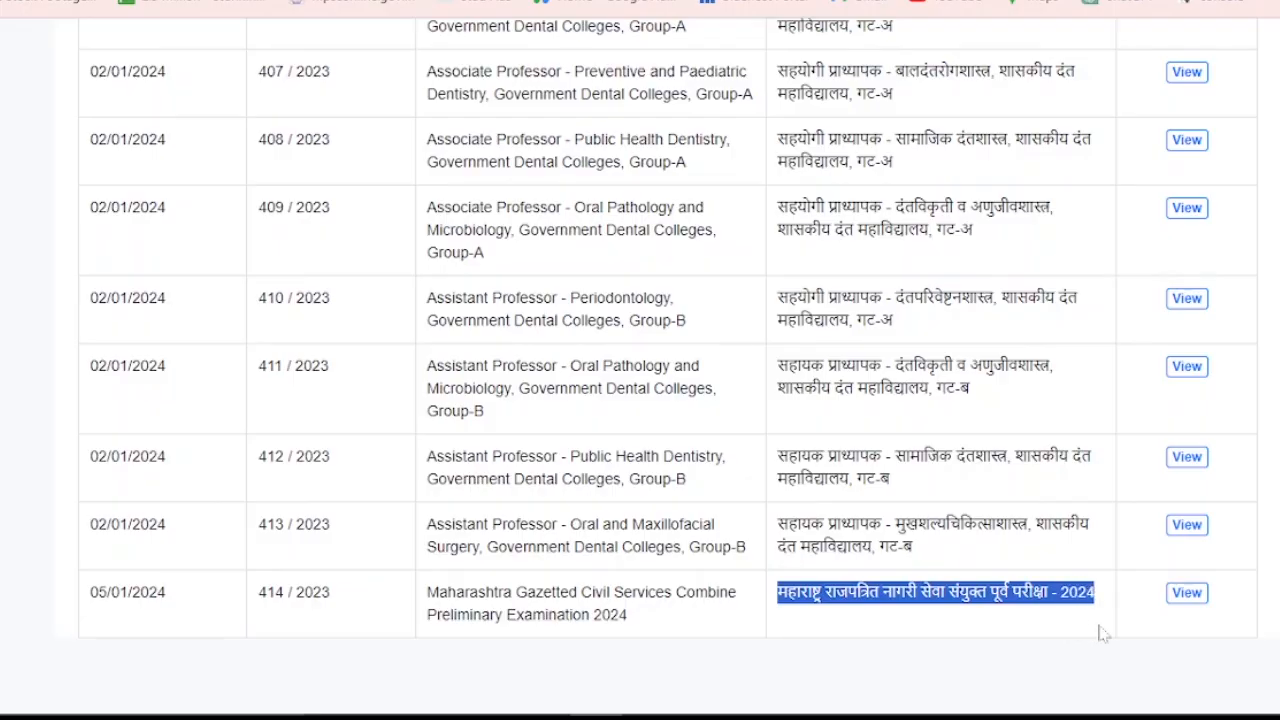
left_click(1185, 598)
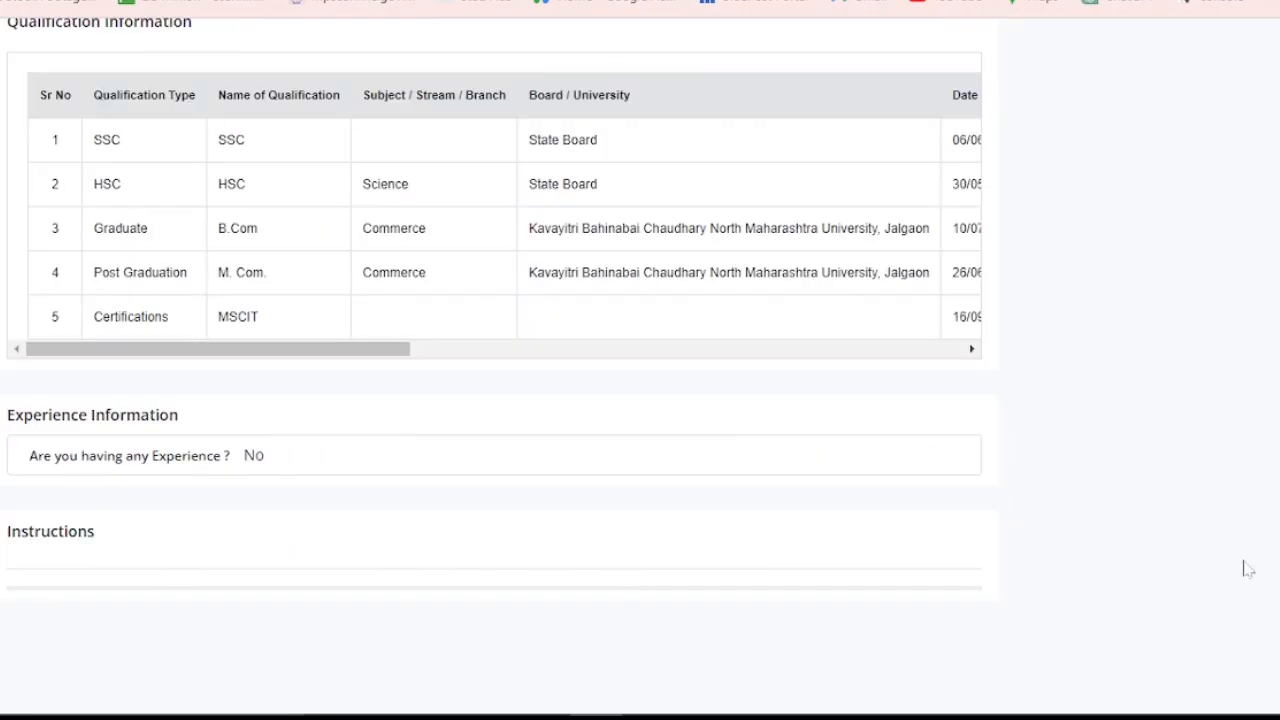
Look over the advertisement's posts and run the eligibility check for them
scroll(494, 365, "up", 20)
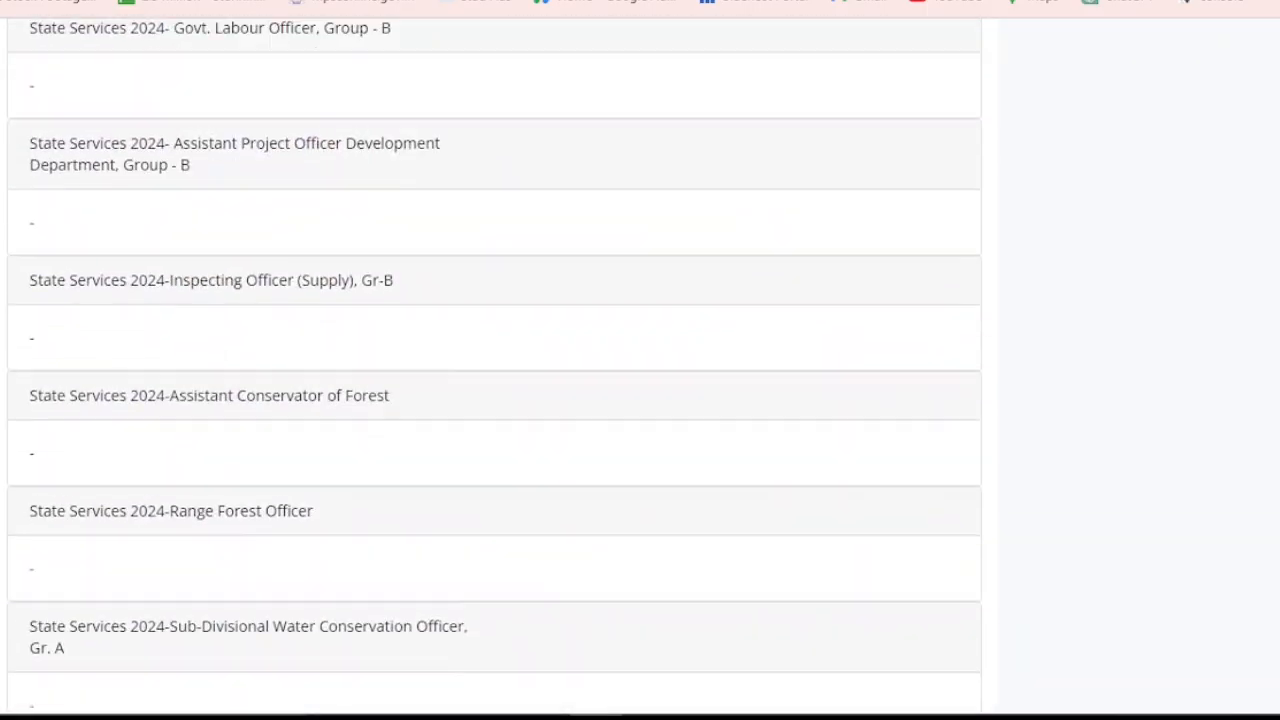
scroll(494, 365, "down", 1)
scroll(494, 365, "up", 12)
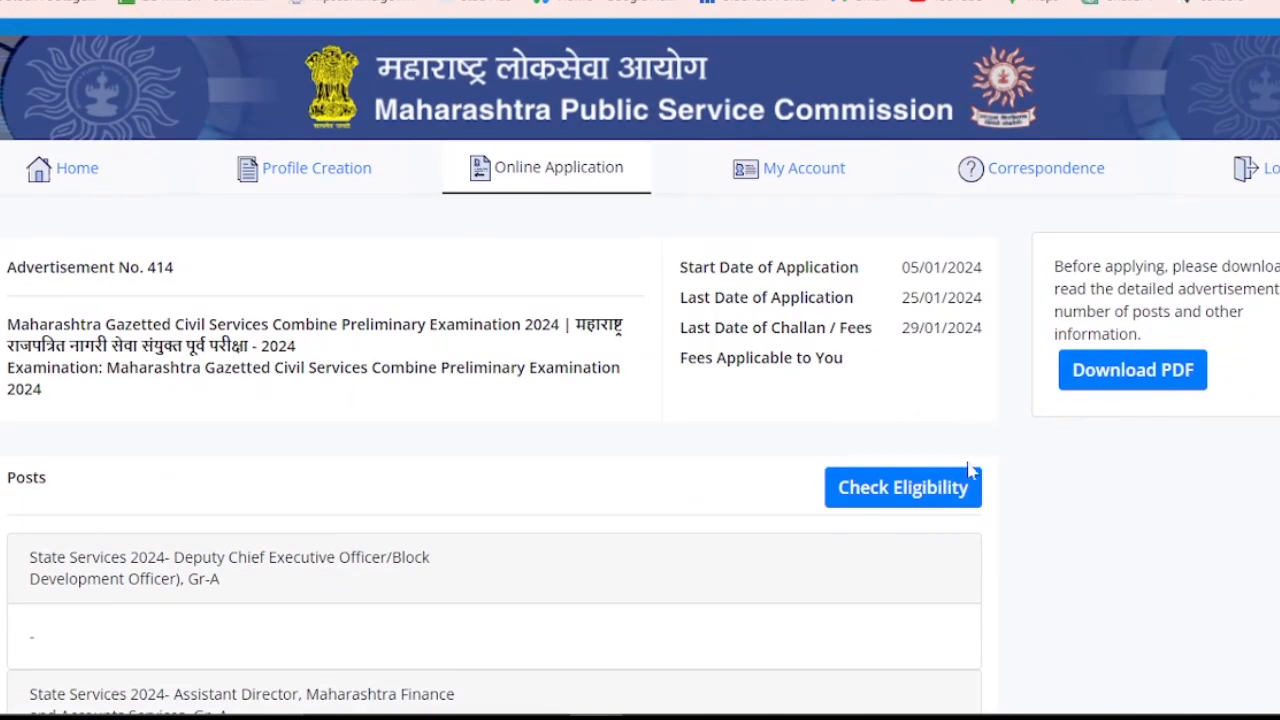
left_click(908, 508)
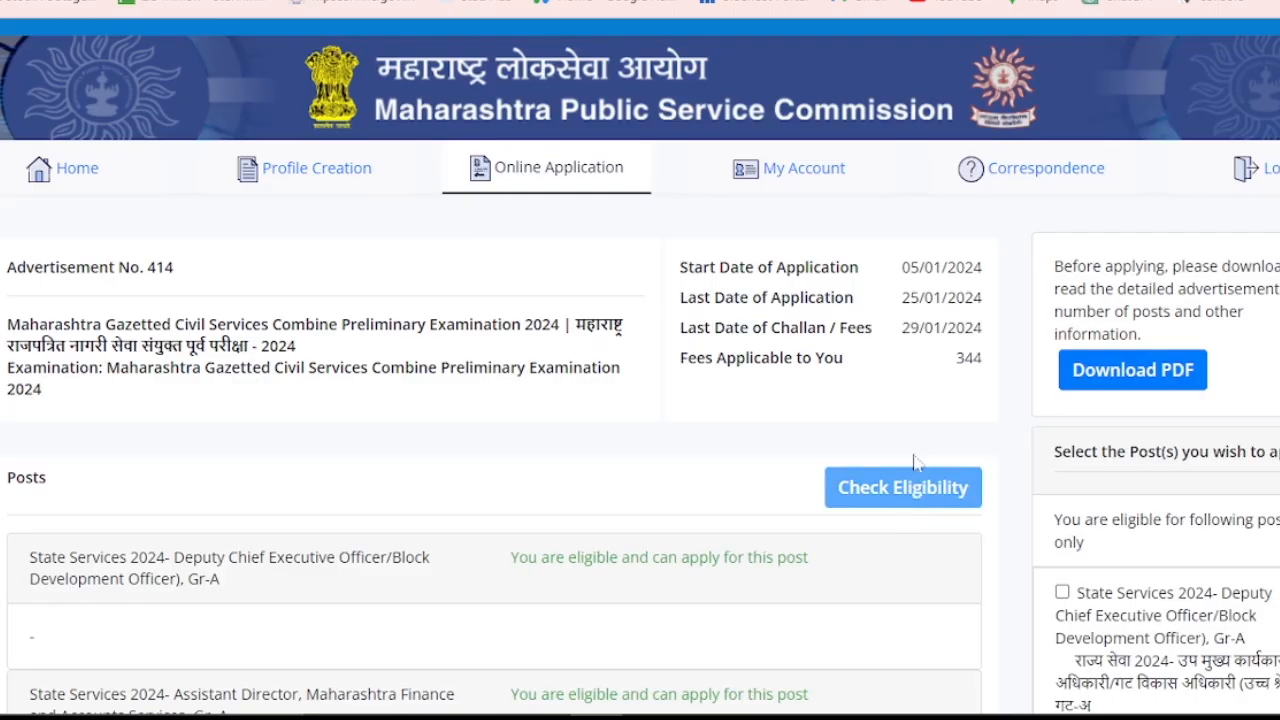
Review the eligibility result of each post and the reasons given for the posts that cannot be applied for
scroll(912, 577, "down", 5)
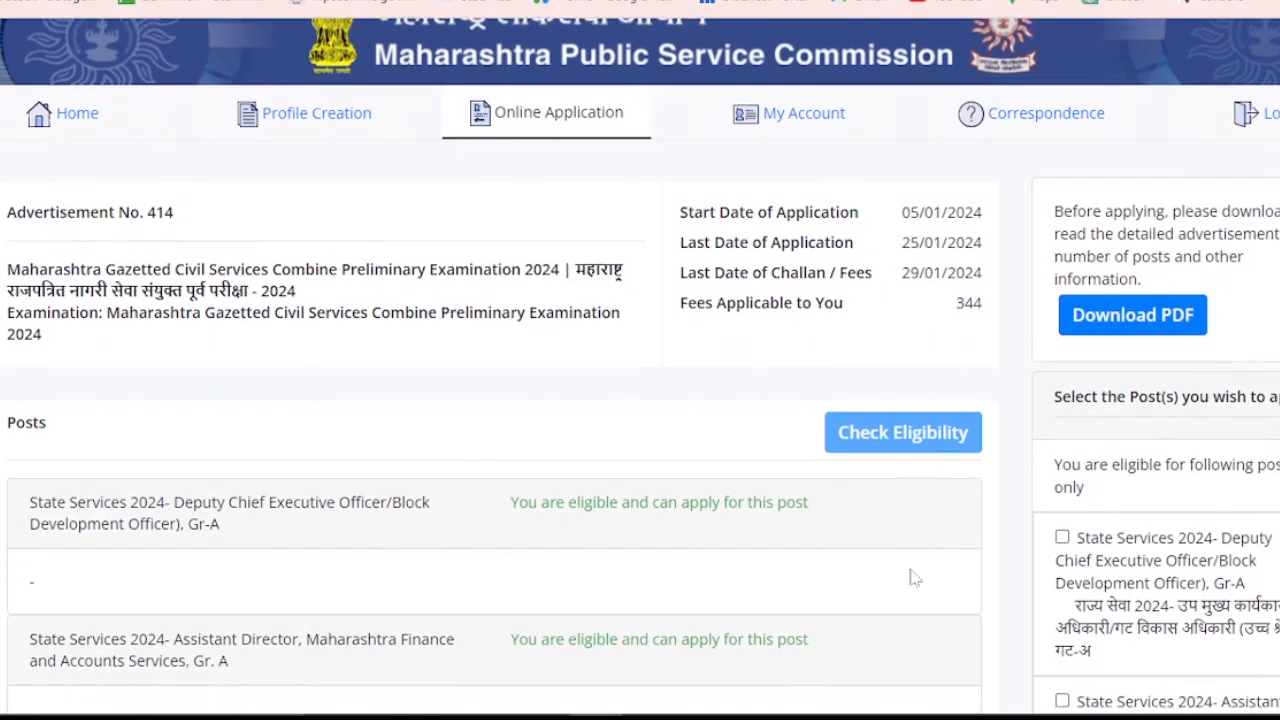
scroll(912, 577, "down", 1)
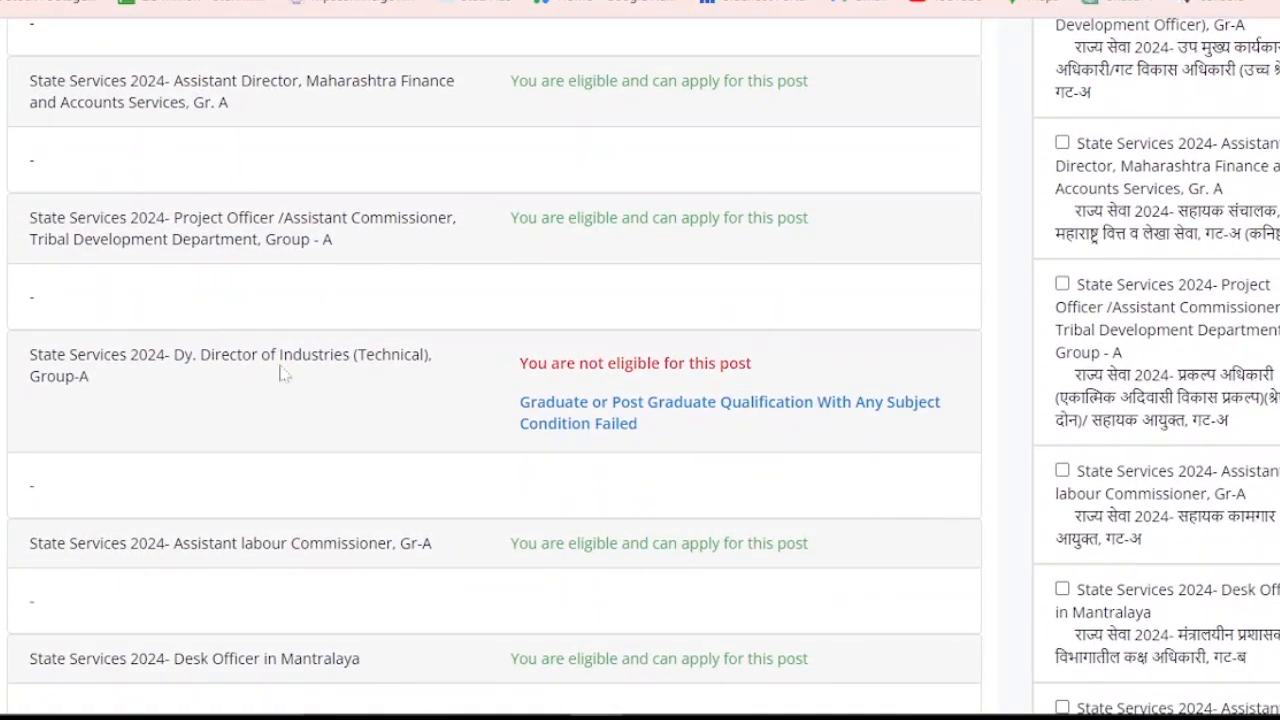
left_click_drag(500, 377, 676, 452)
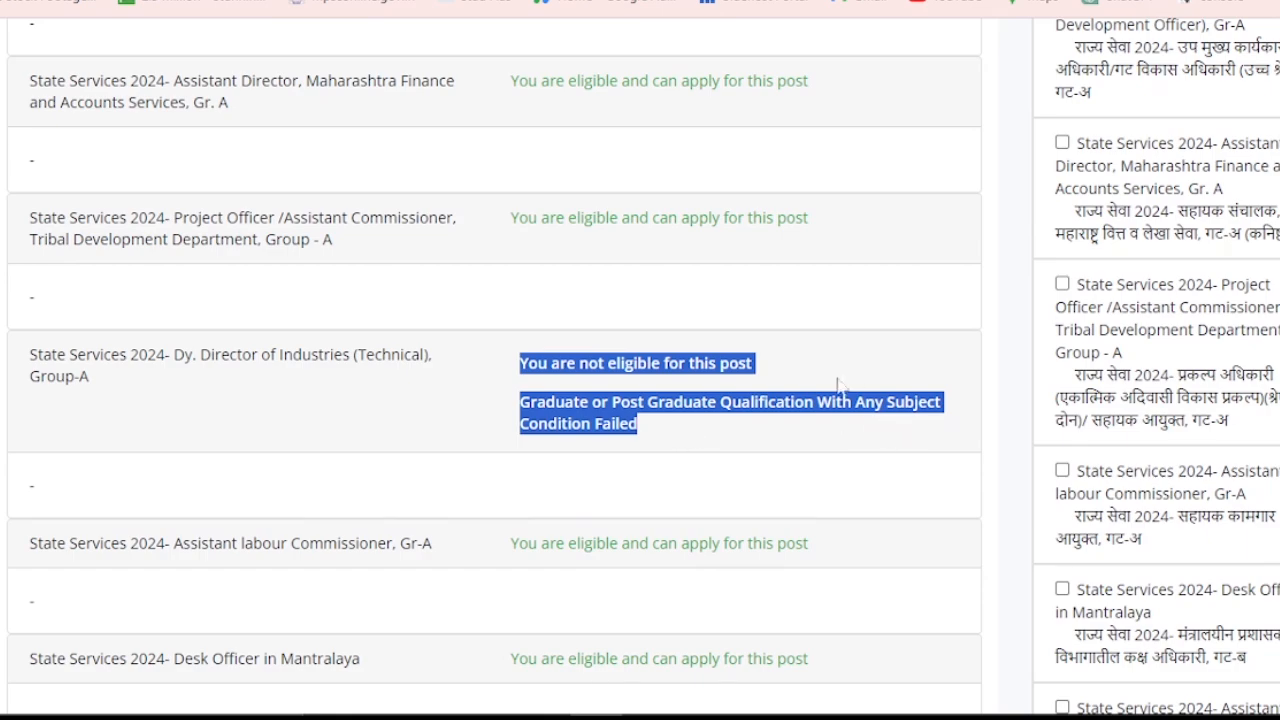
left_click(756, 433)
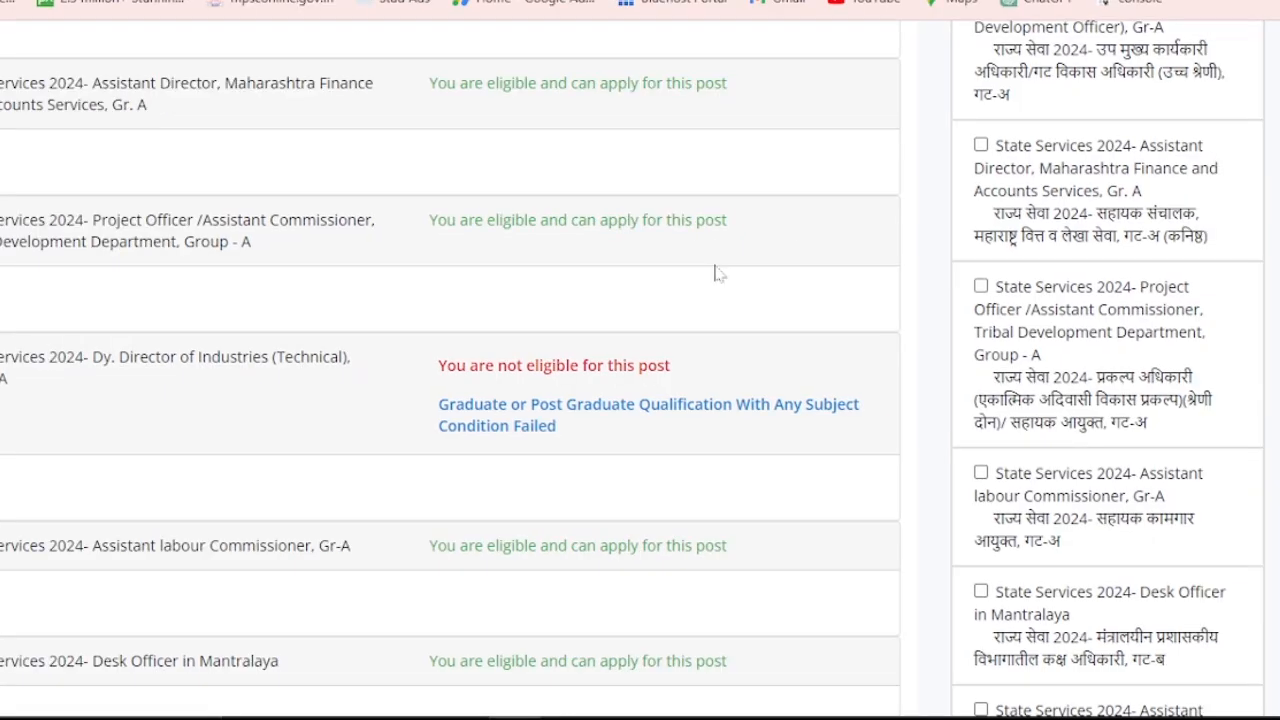
scroll(796, 300, "down", 1)
scroll(716, 318, "down", 7)
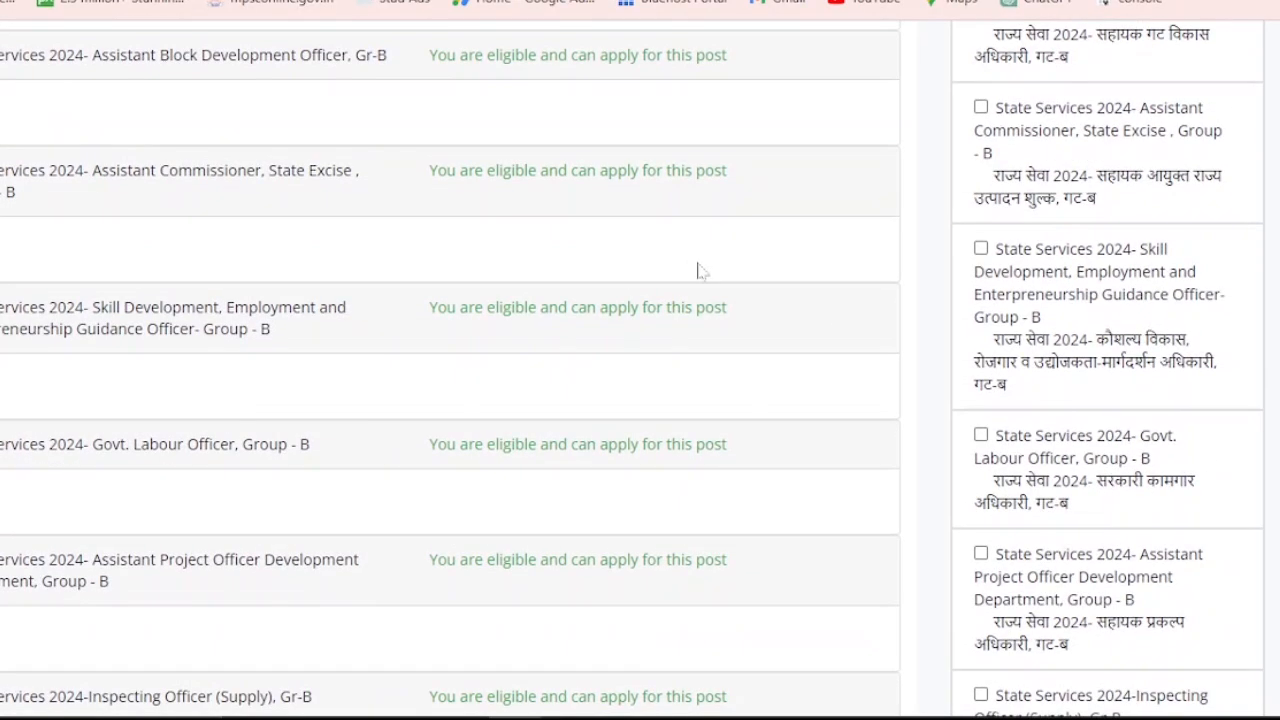
scroll(697, 269, "down", 2)
scroll(663, 209, "down", 4)
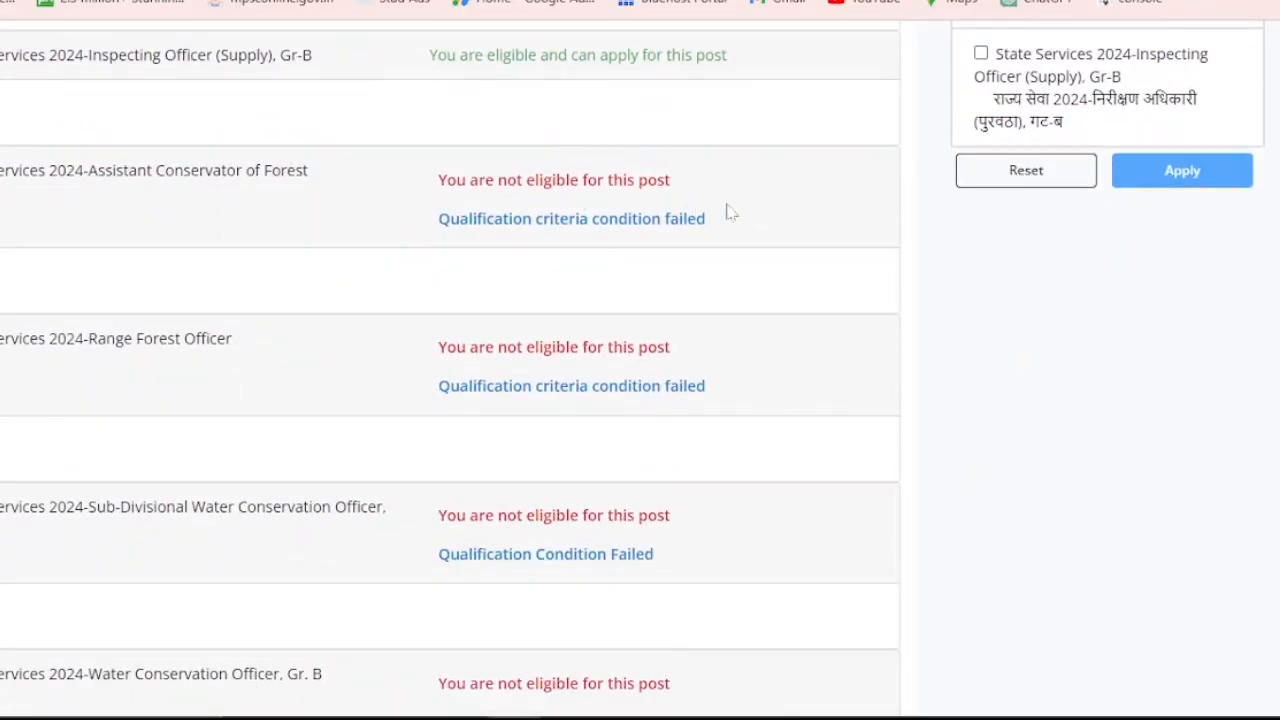
scroll(730, 213, "up", 13)
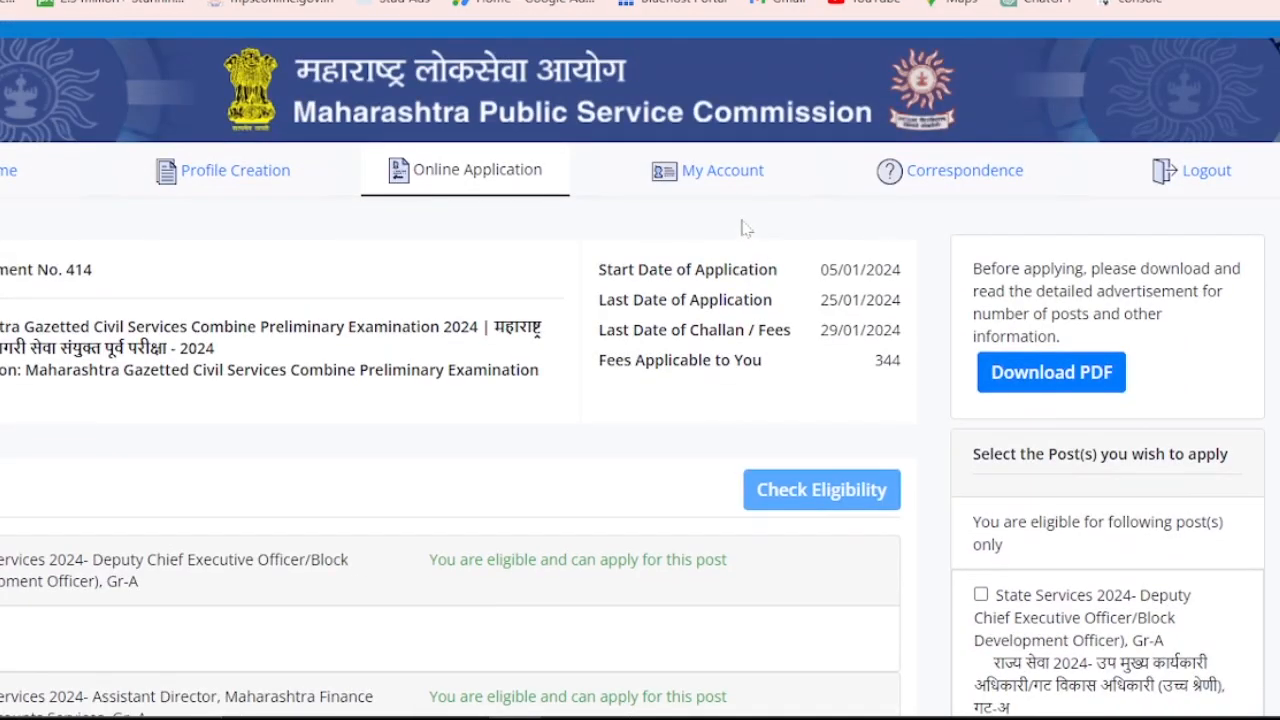
Select the posts Deputy Chief Executive Officer, Assistant Director, Project Officer/Assistant Commissioner, Assistant Labour Commissioner and Desk Officer in Mantralaya
scroll(836, 320, "down", 3)
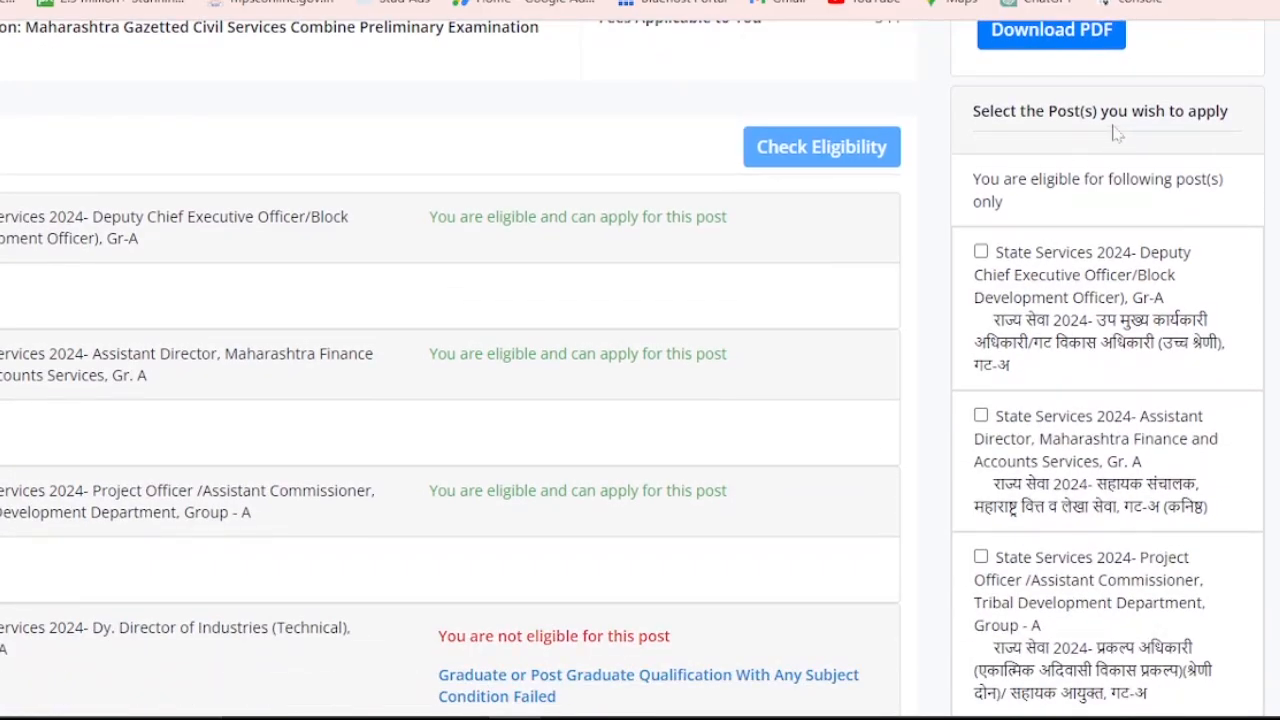
left_click_drag(990, 111, 1228, 111)
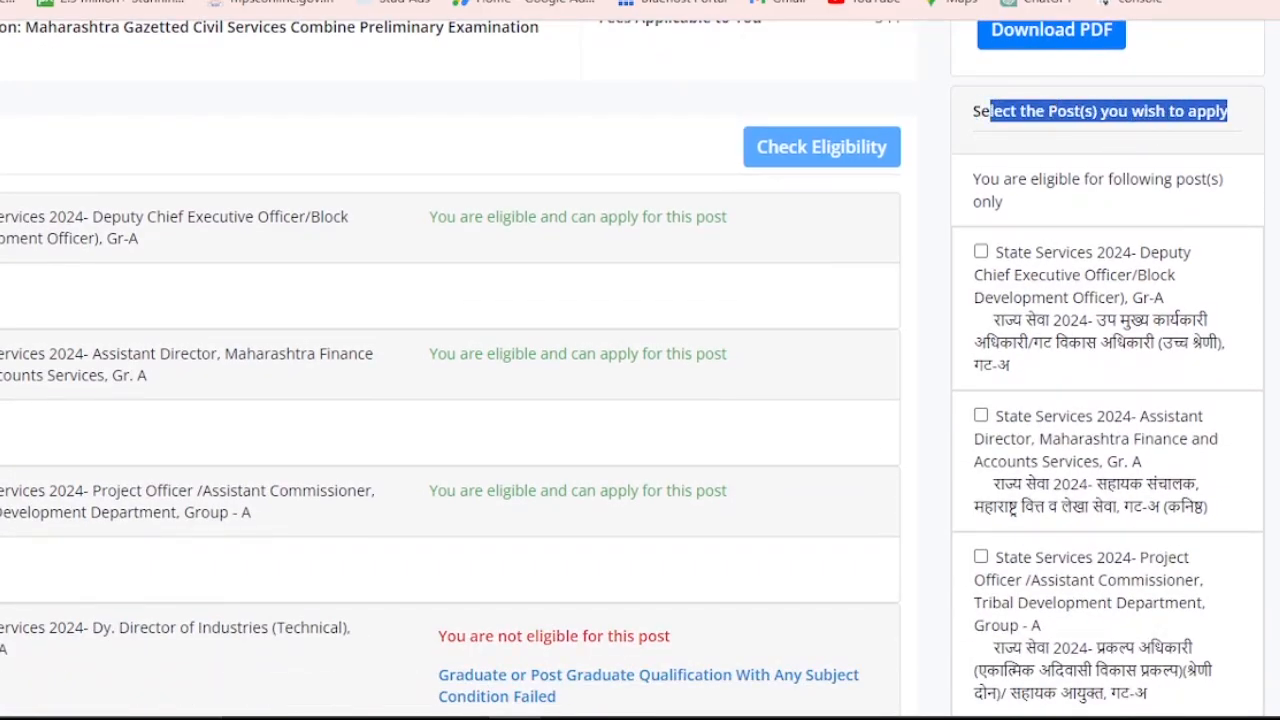
left_click(1104, 128)
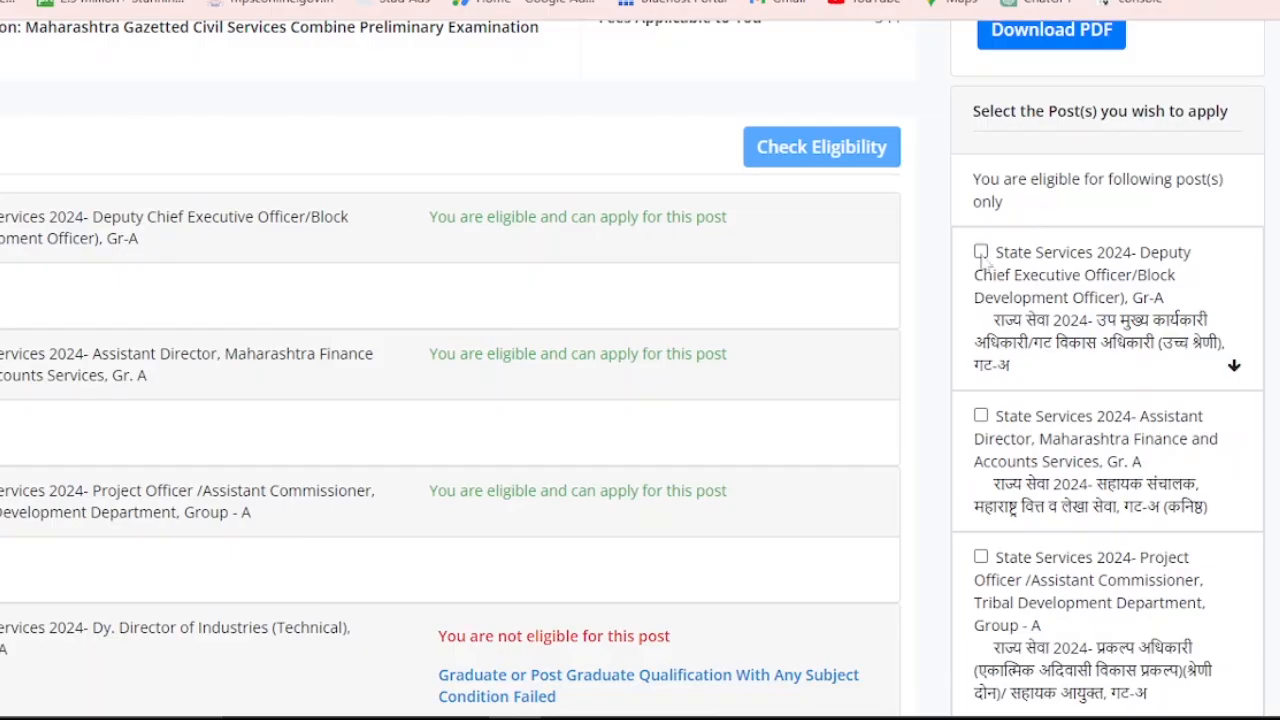
left_click(981, 252)
left_click(981, 416)
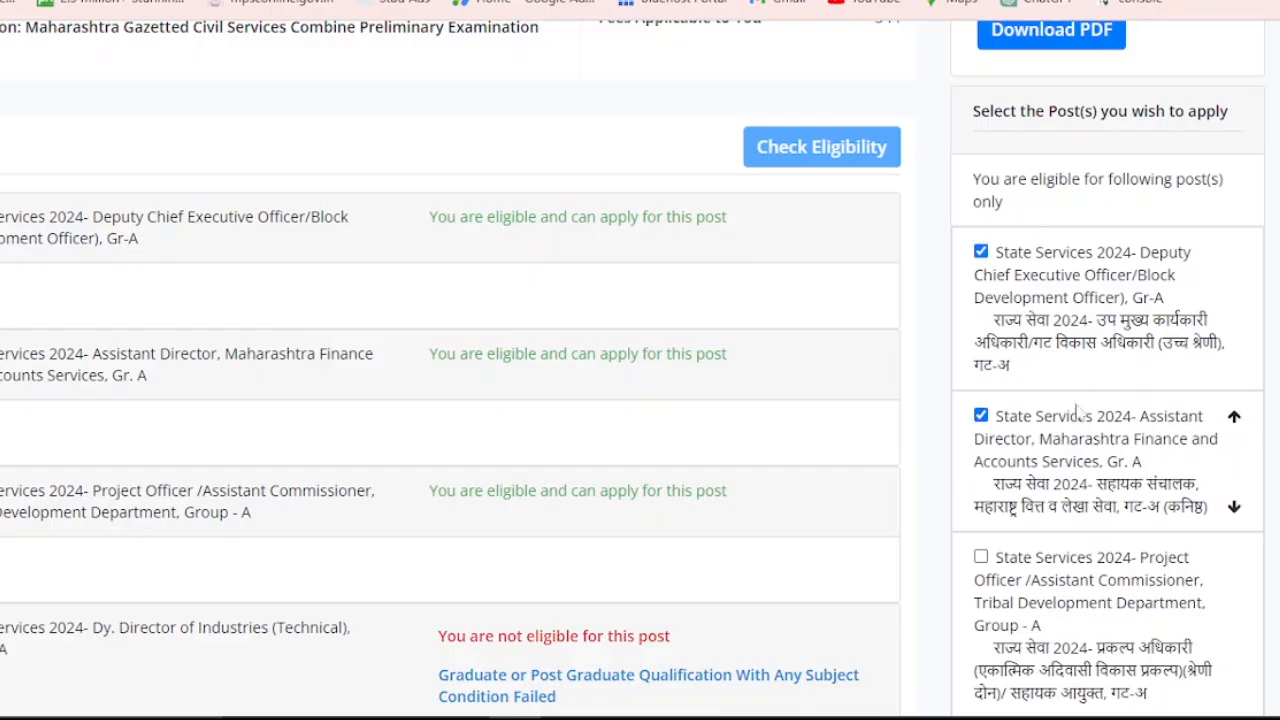
scroll(1100, 460, "down", 3)
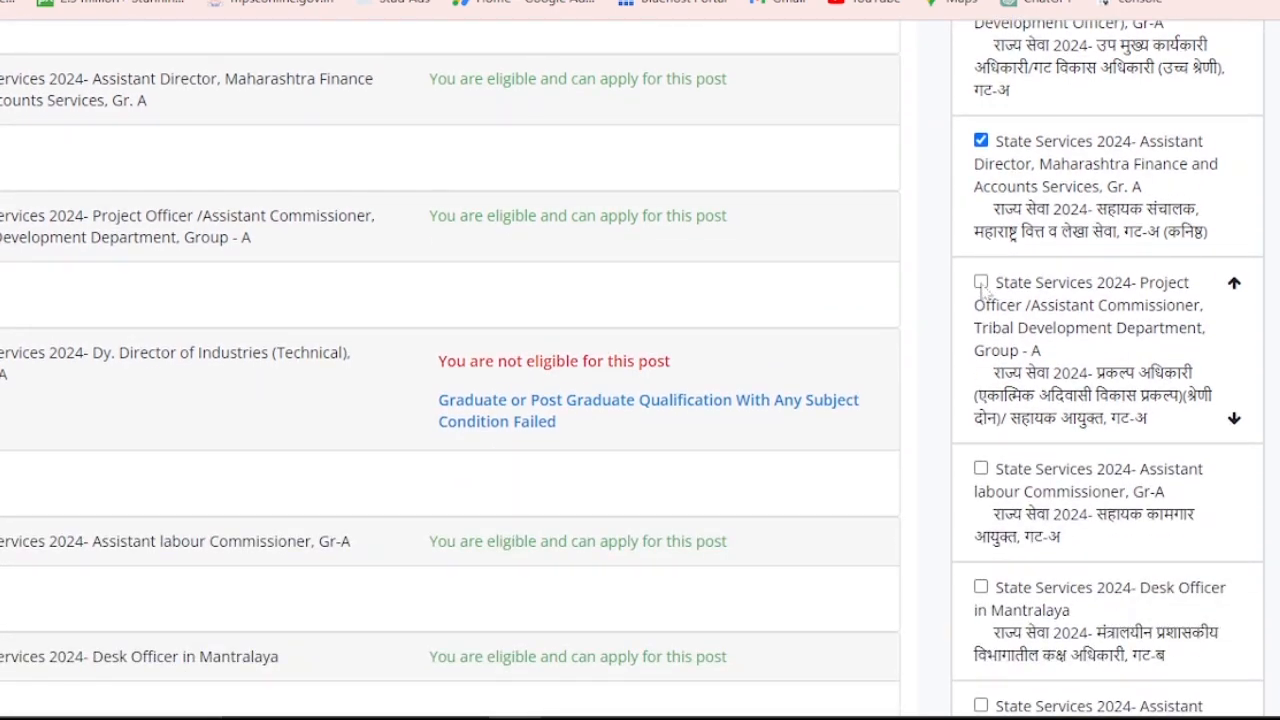
left_click(981, 282)
left_click(981, 468)
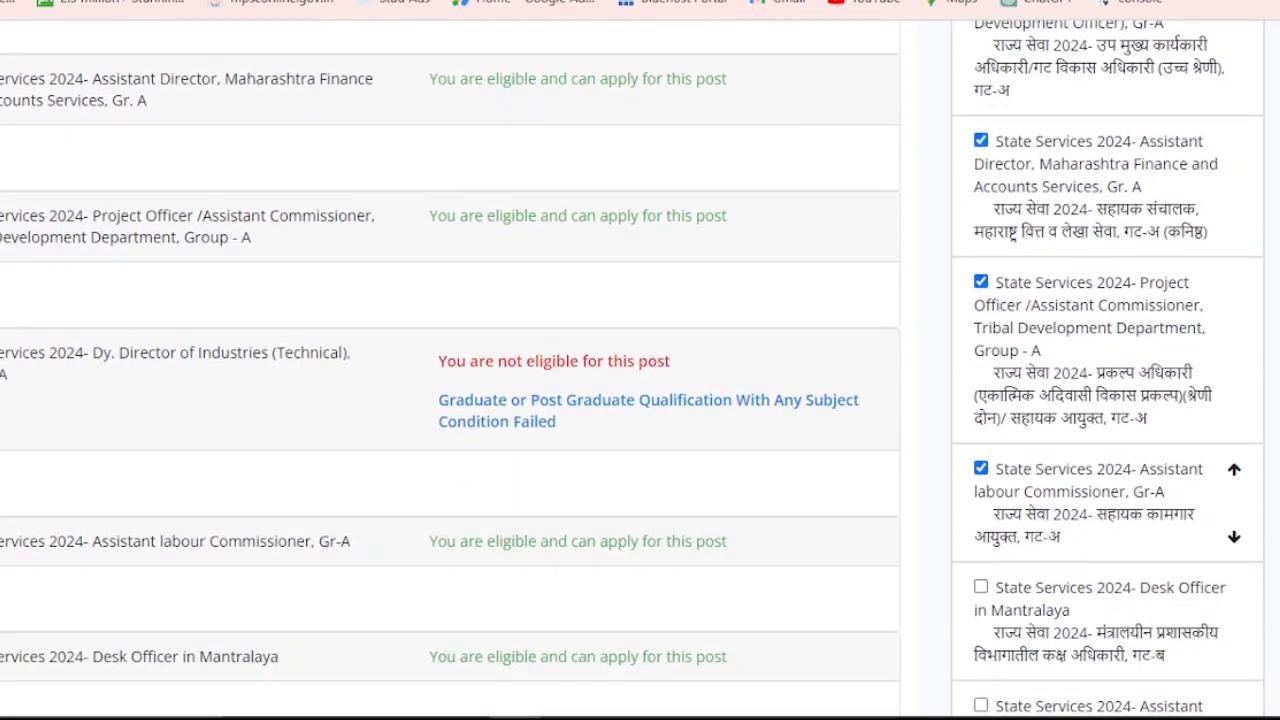
left_click(981, 587)
Select the posts Assistant Block Development Officer, Assistant Commissioner State Excise, Skill Development Guidance Officer, Govt. Labour Officer, Assistant Project Officer and Inspecting Officer (Supply)
scroll(1100, 480, "down", 3)
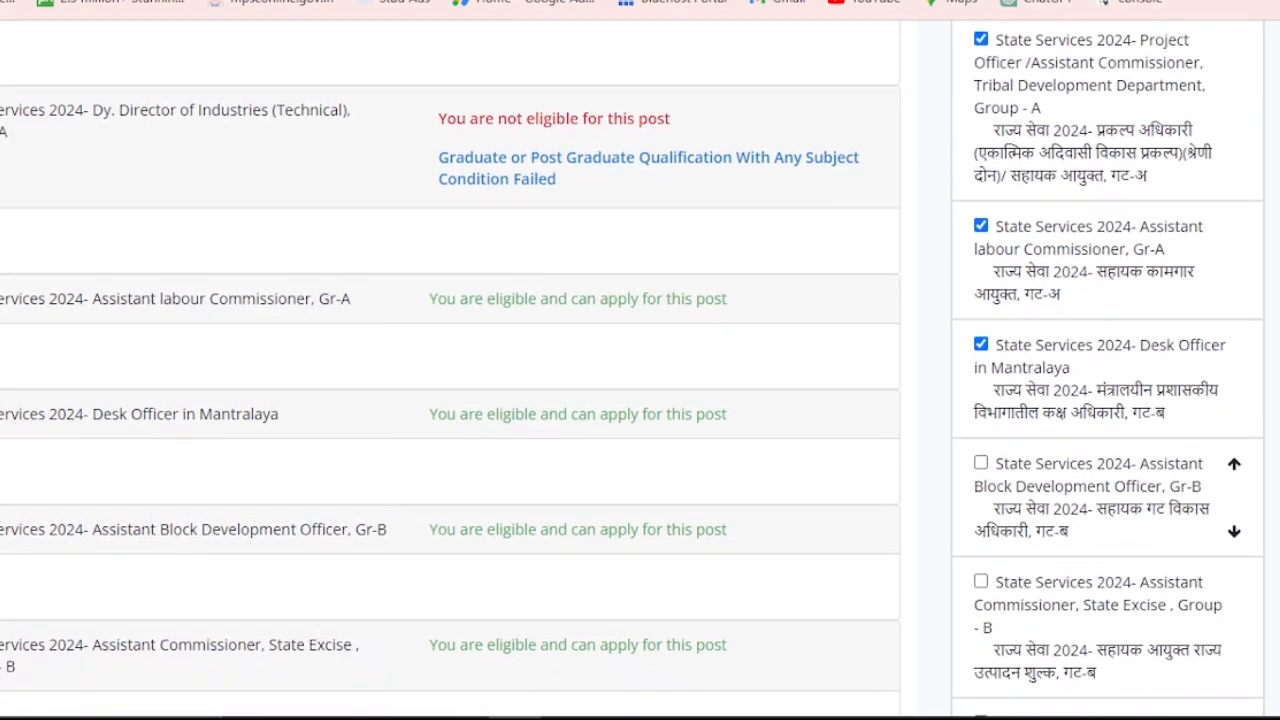
left_click(981, 465)
left_click(981, 582)
scroll(1020, 446, "down", 3)
scroll(1020, 446, "down", 2)
left_click(981, 354)
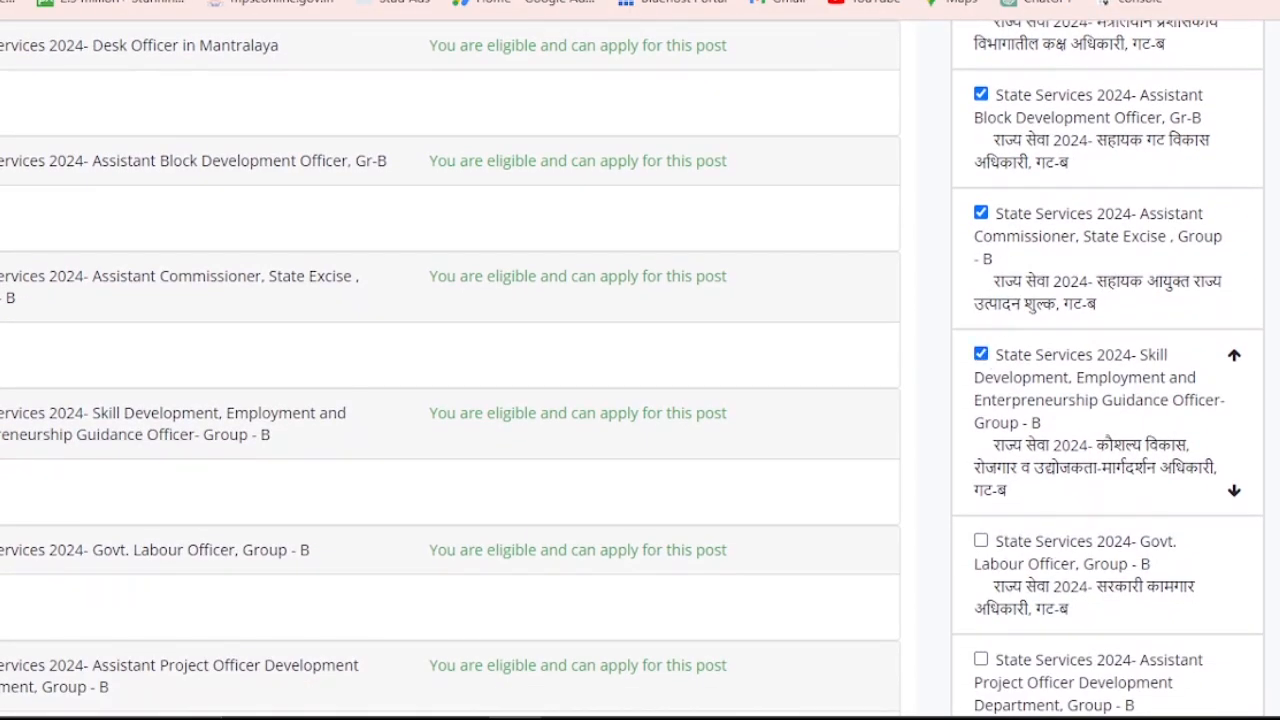
left_click(981, 541)
scroll(983, 540, "down", 4)
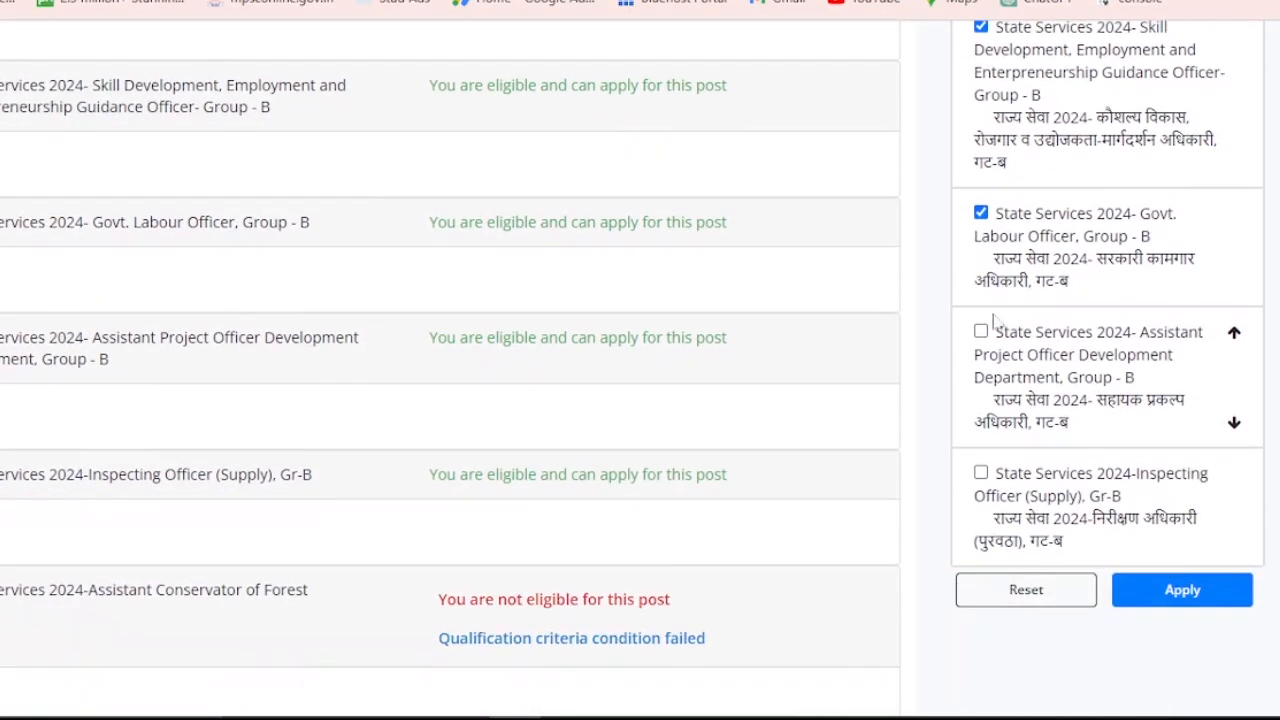
left_click(981, 332)
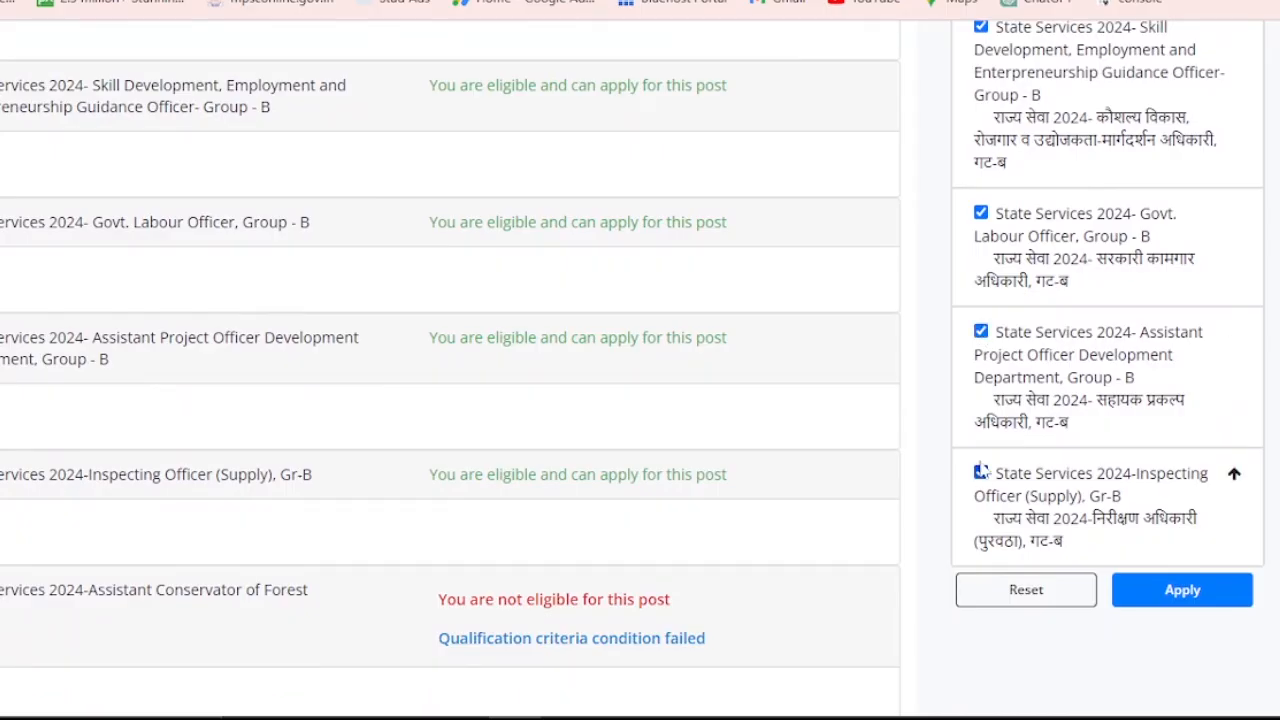
left_click(981, 472)
scroll(1106, 333, "down", 1)
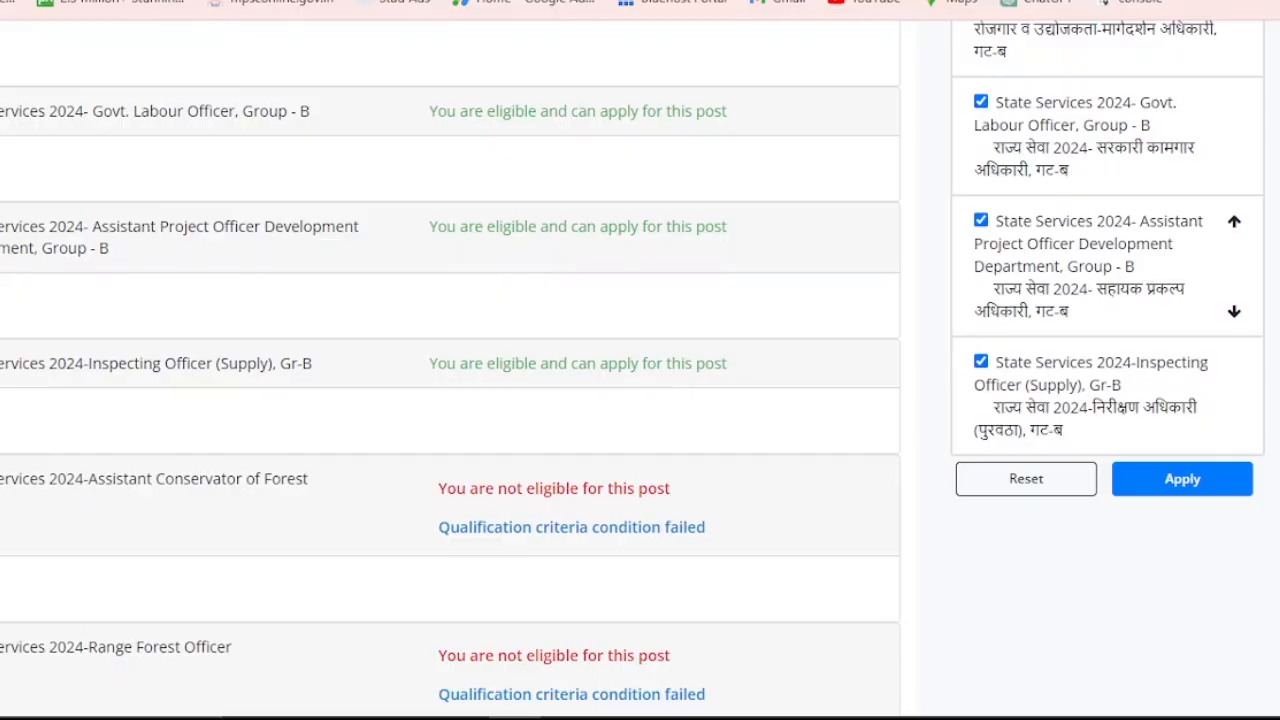
Move Assistant Labour Commissioner and Desk Officer in Mantralaya to first and second preference, and apply for all selected posts
scroll(1137, 275, "up", 10)
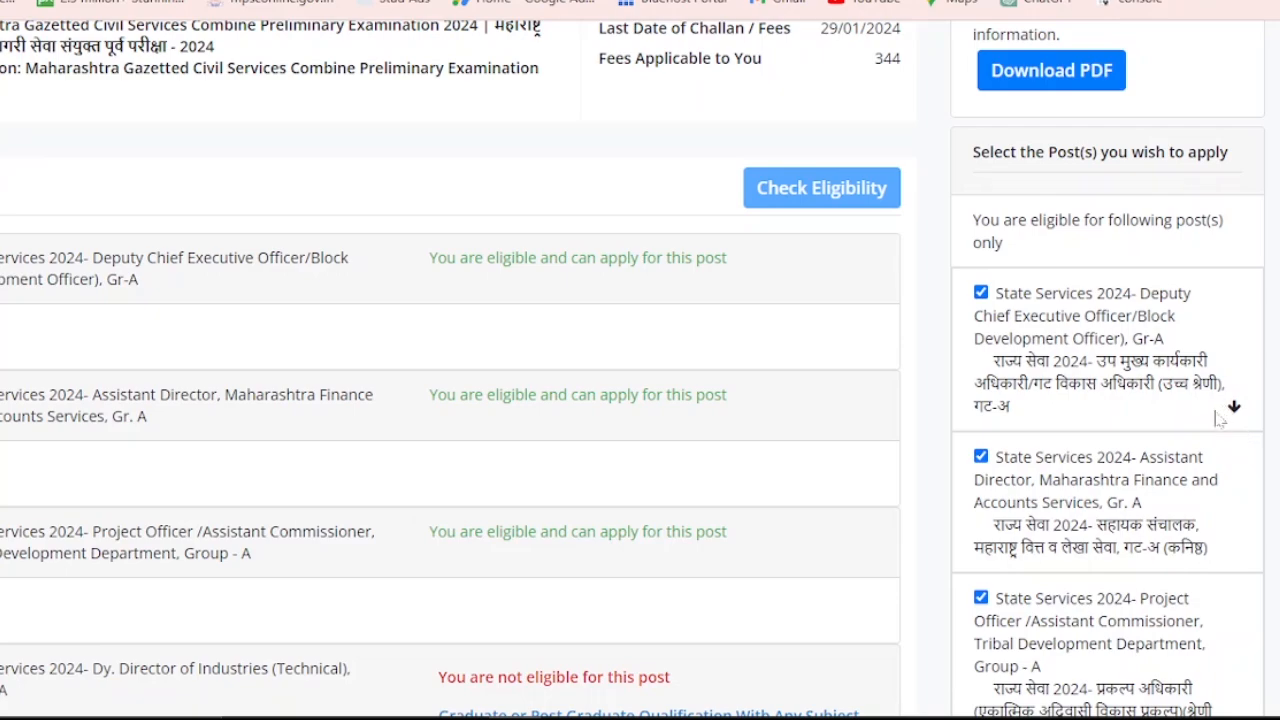
scroll(1210, 350, "down", 2)
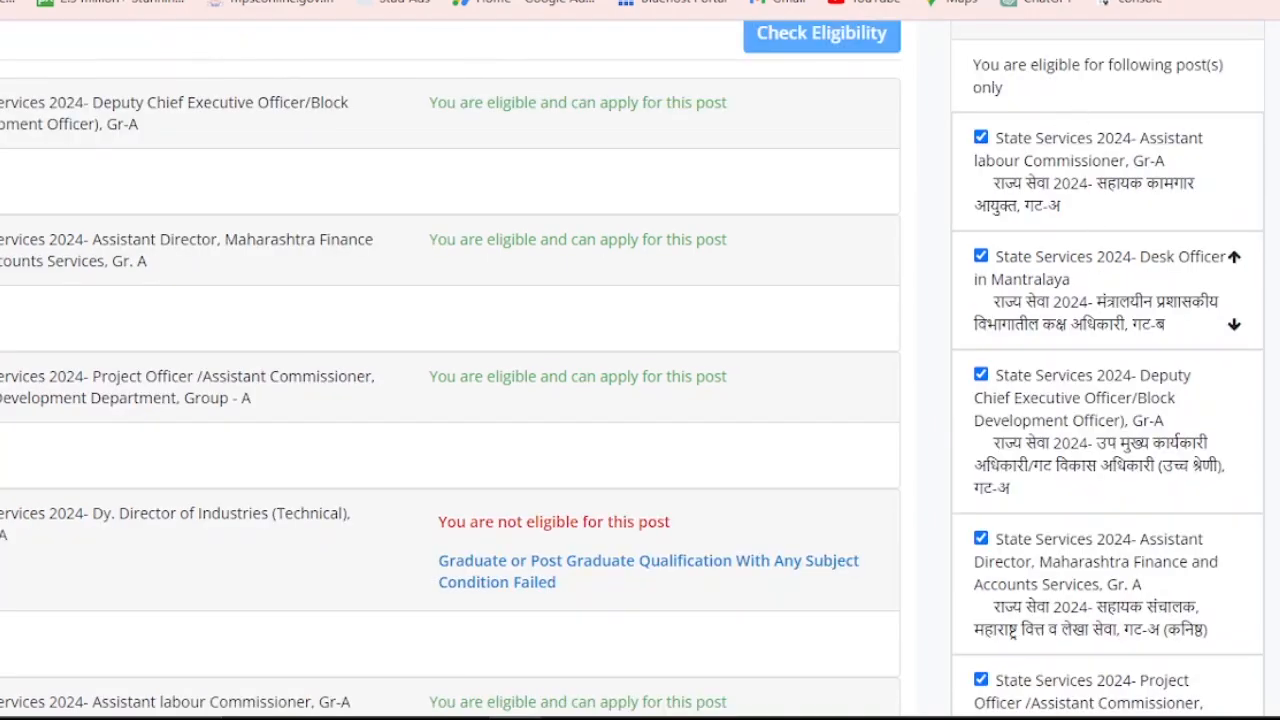
scroll(1100, 240, "down", 4)
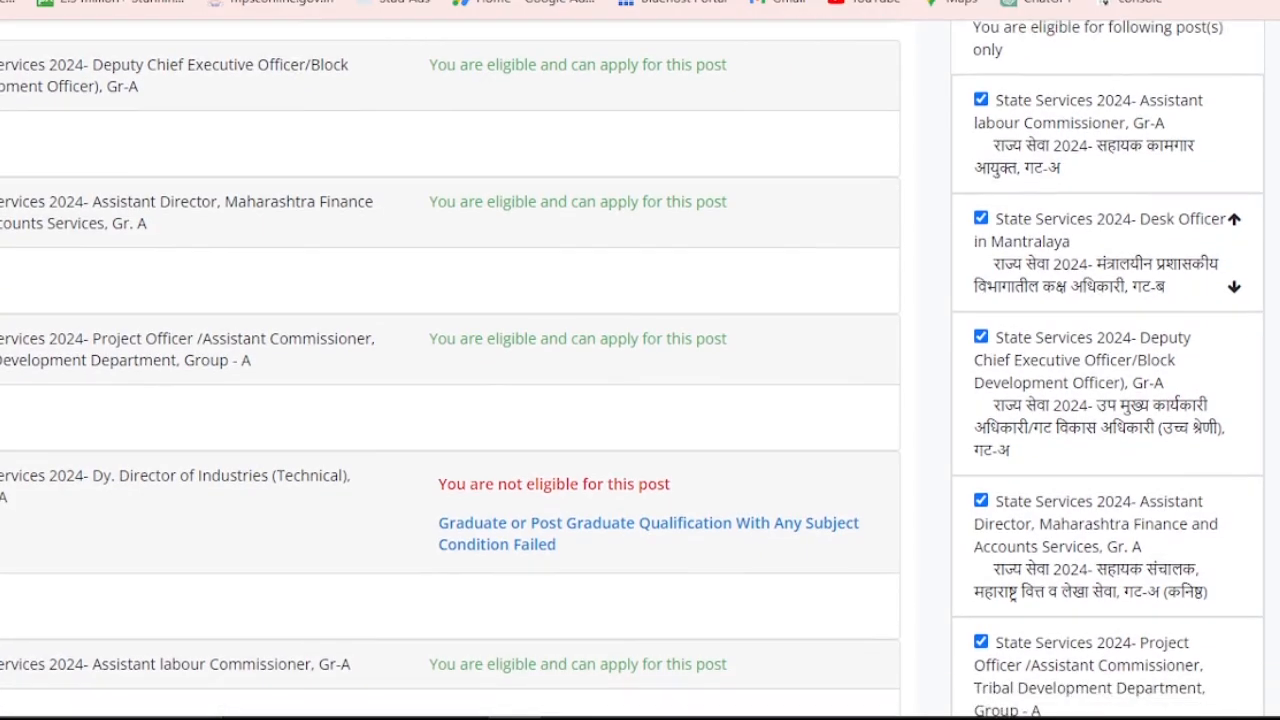
scroll(1120, 372, "down", 5)
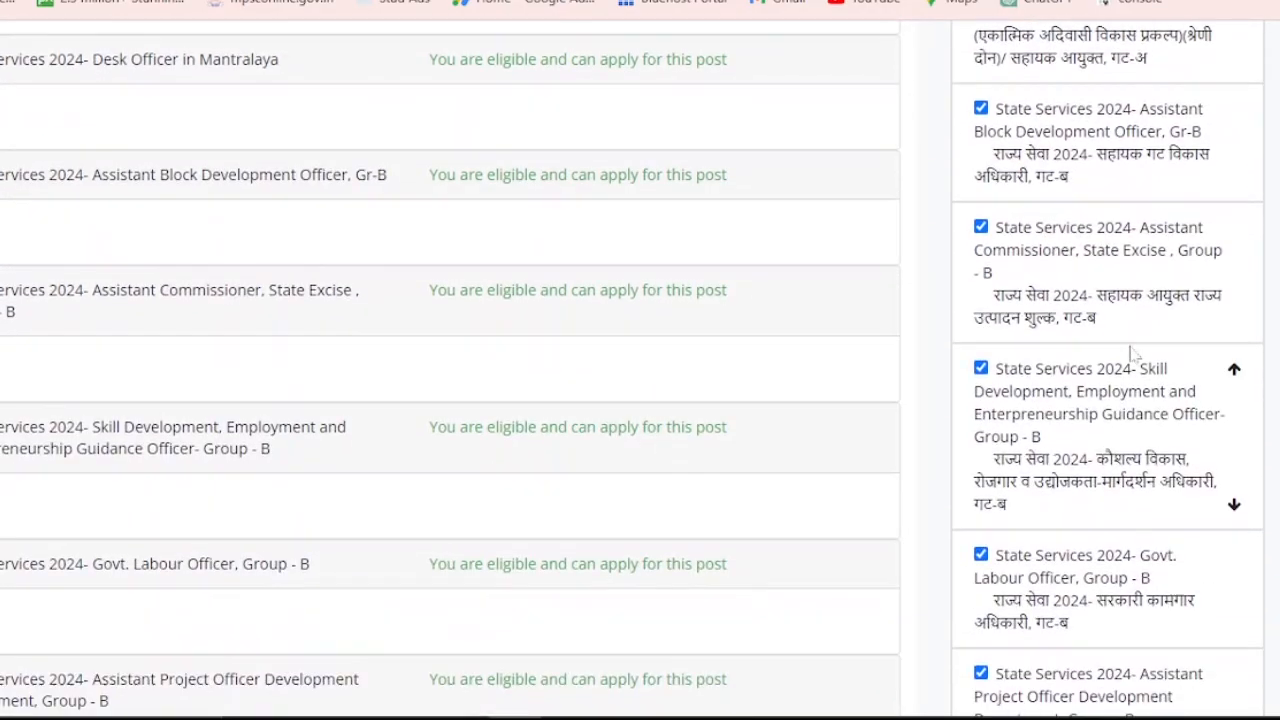
scroll(1120, 400, "down", 6)
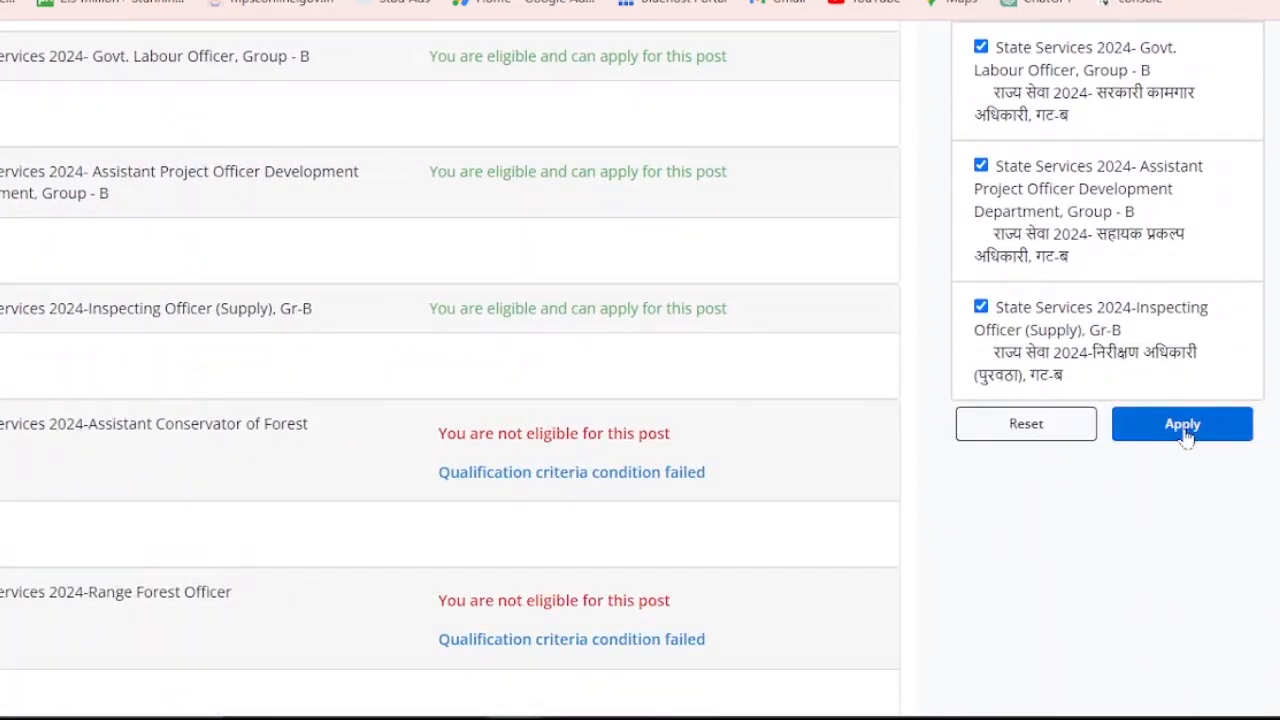
left_click(1185, 432)
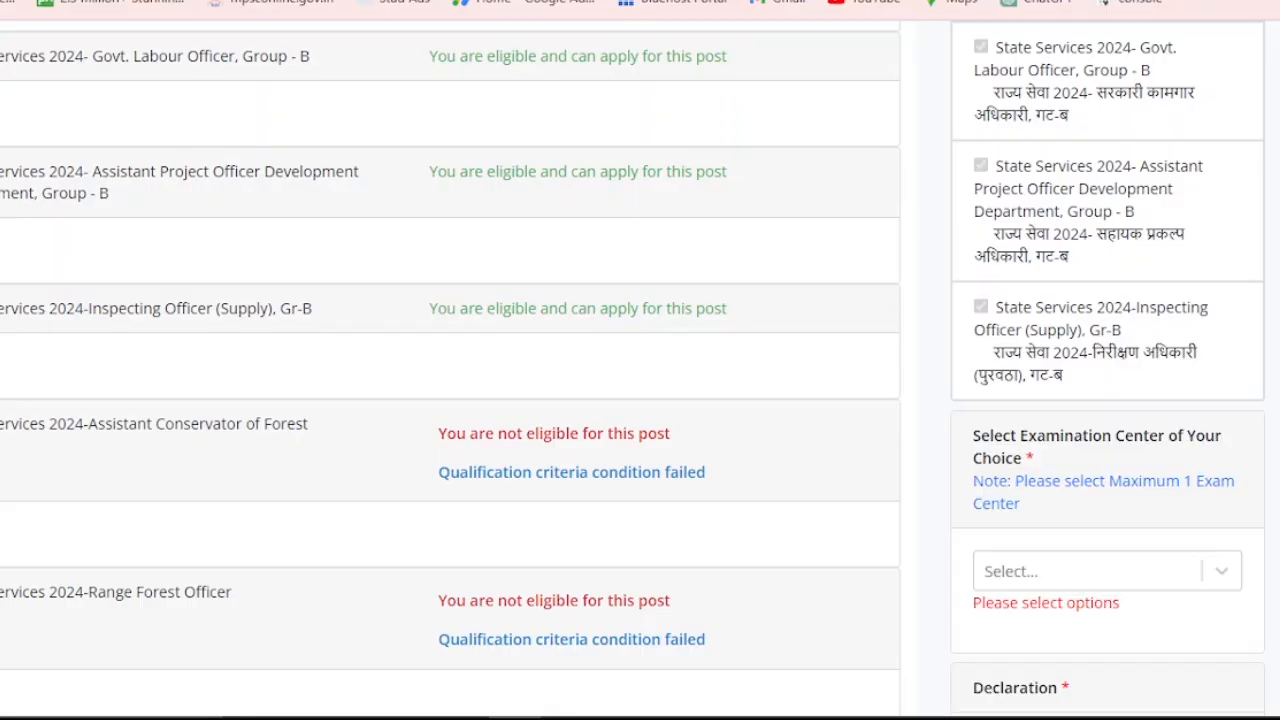
Choose Jalgaon as the examination center for the application
scroll(640, 360, "down", 4)
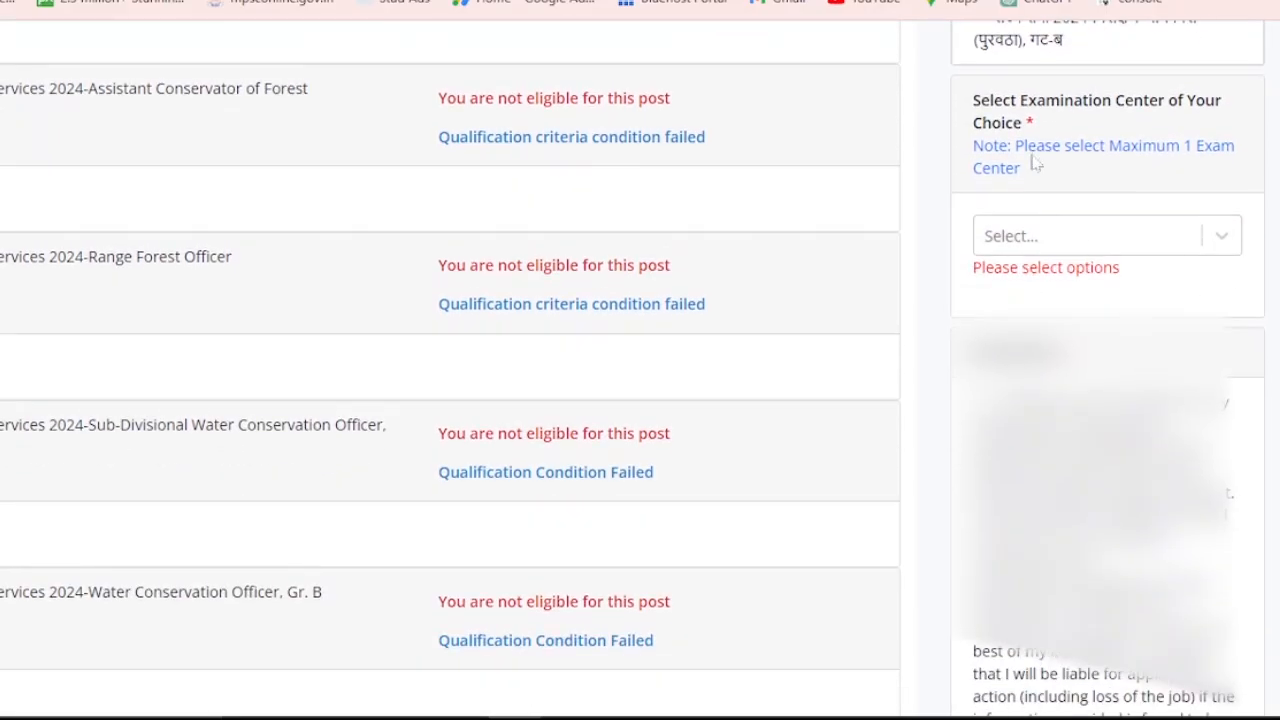
scroll(1078, 135, "down", 1)
left_click_drag(980, 57, 1138, 87)
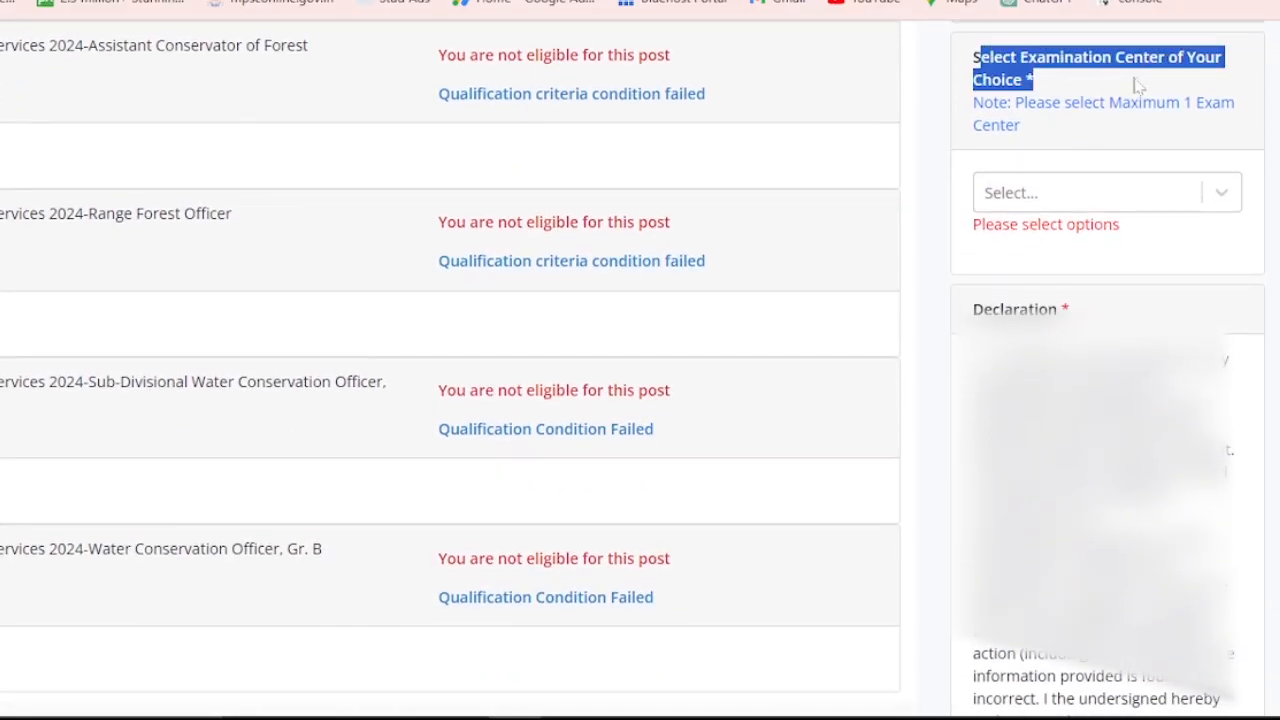
left_click(1116, 80)
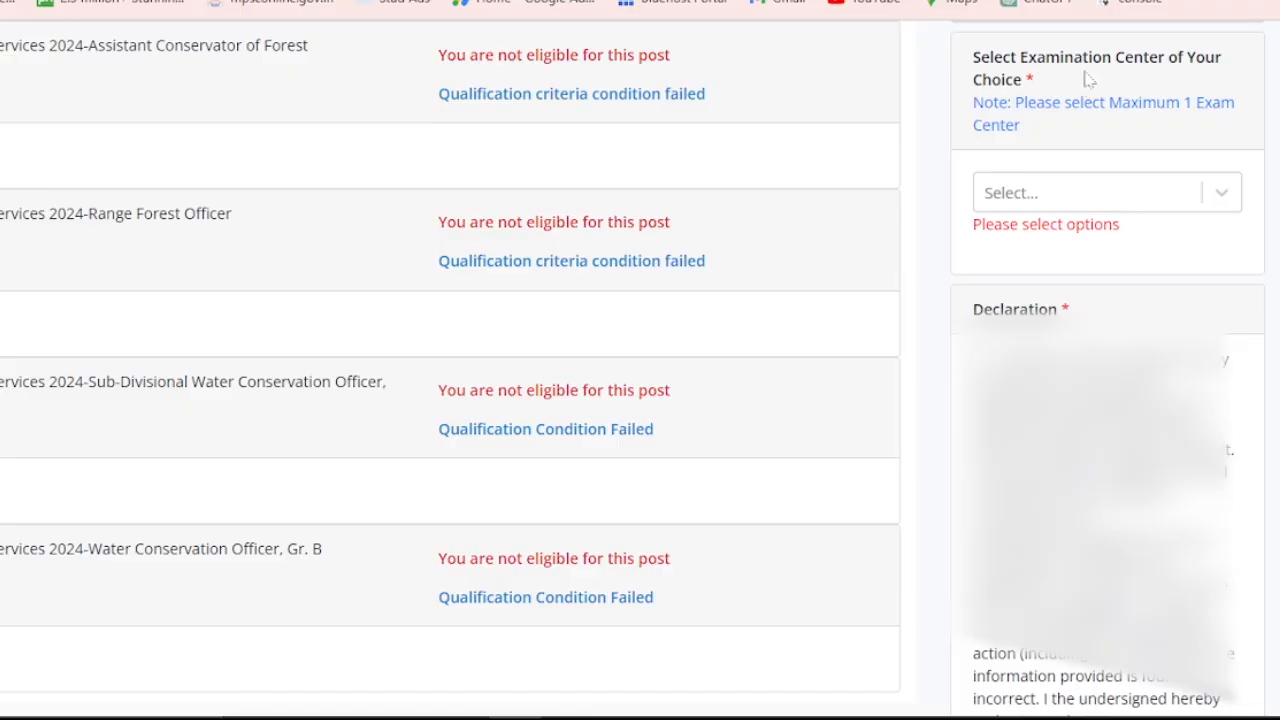
left_click(1072, 196)
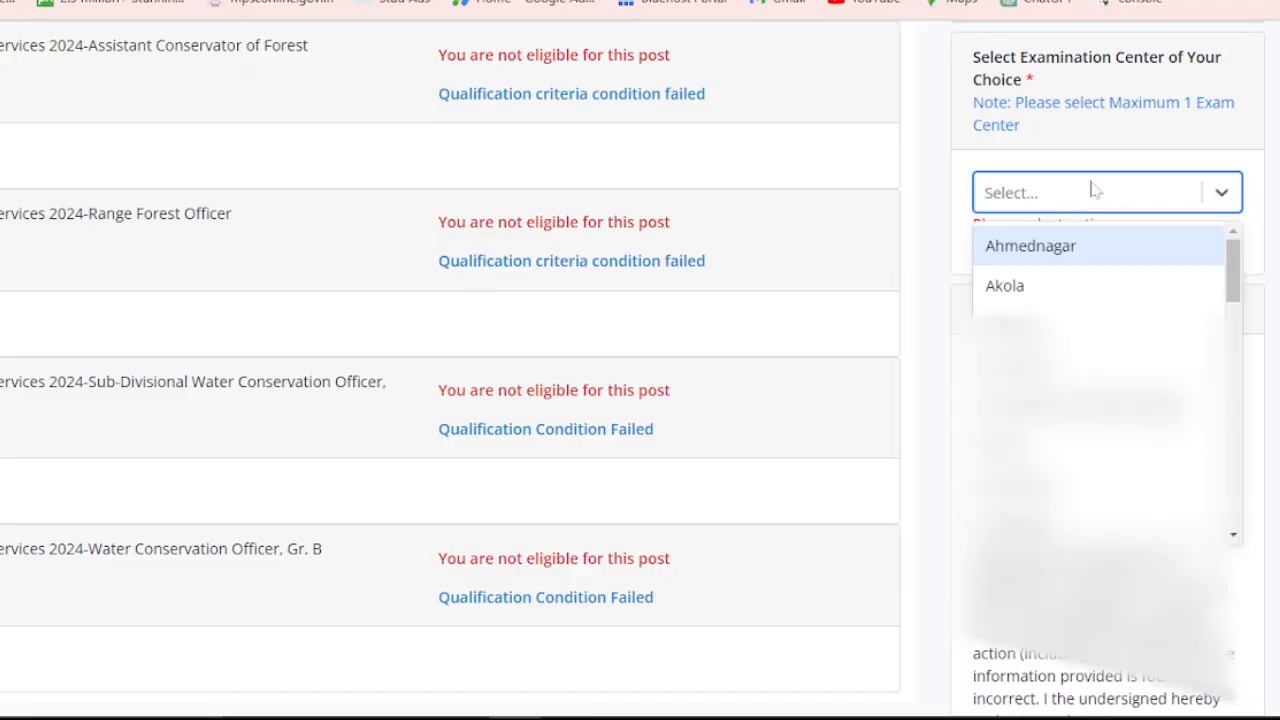
type("ja")
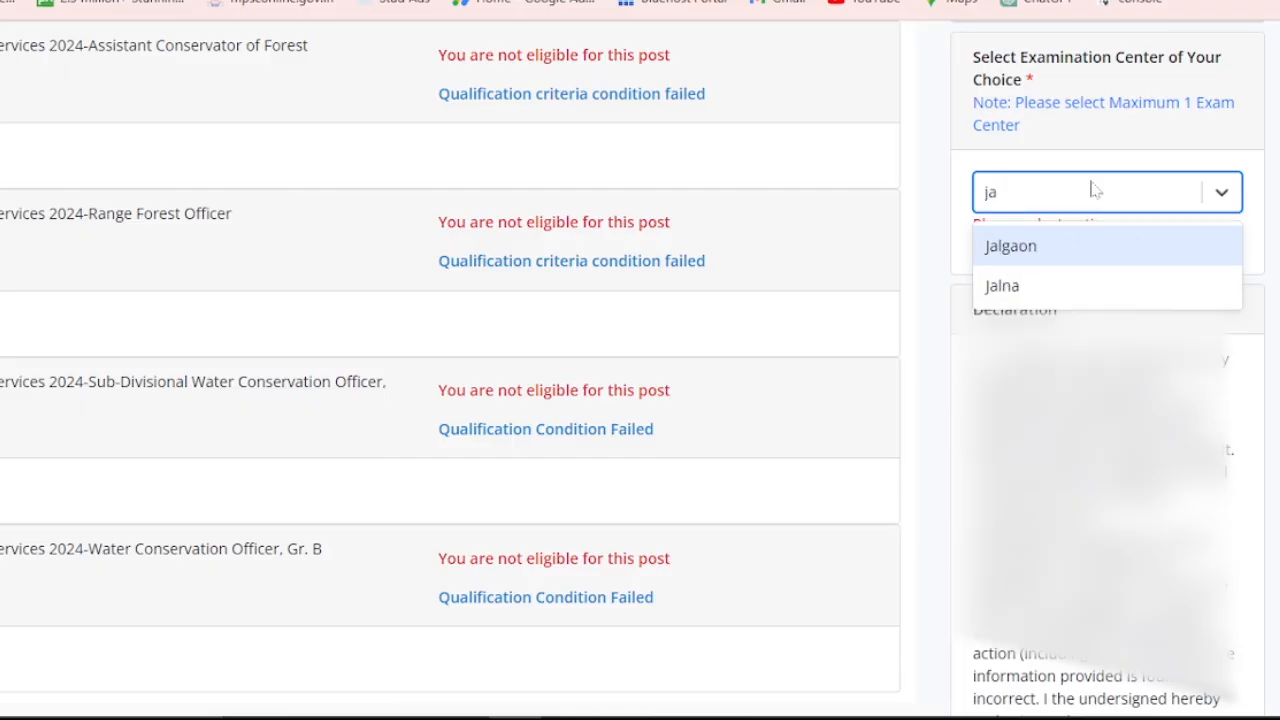
left_click(1040, 246)
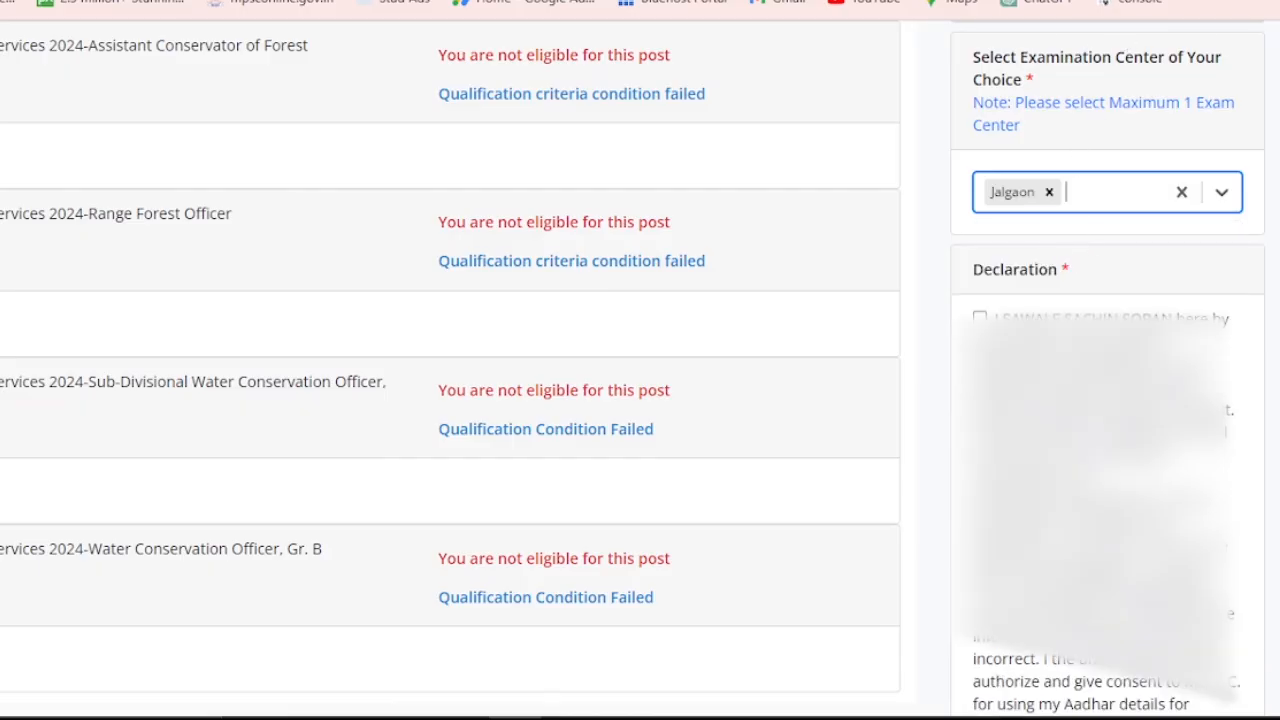
Accept the declaration, fill in the captcha code and submit the application for fee payment
left_click_drag(1036, 270, 1033, 316)
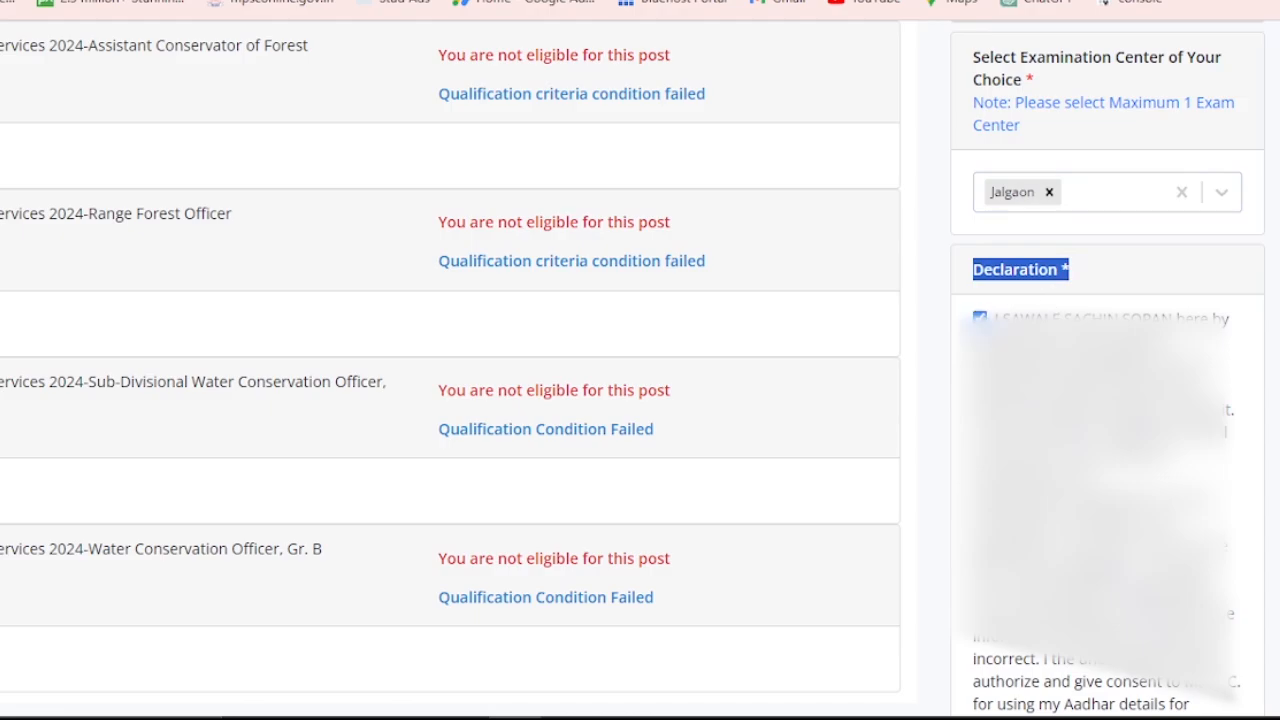
left_click_drag(1274, 325, 1274, 392)
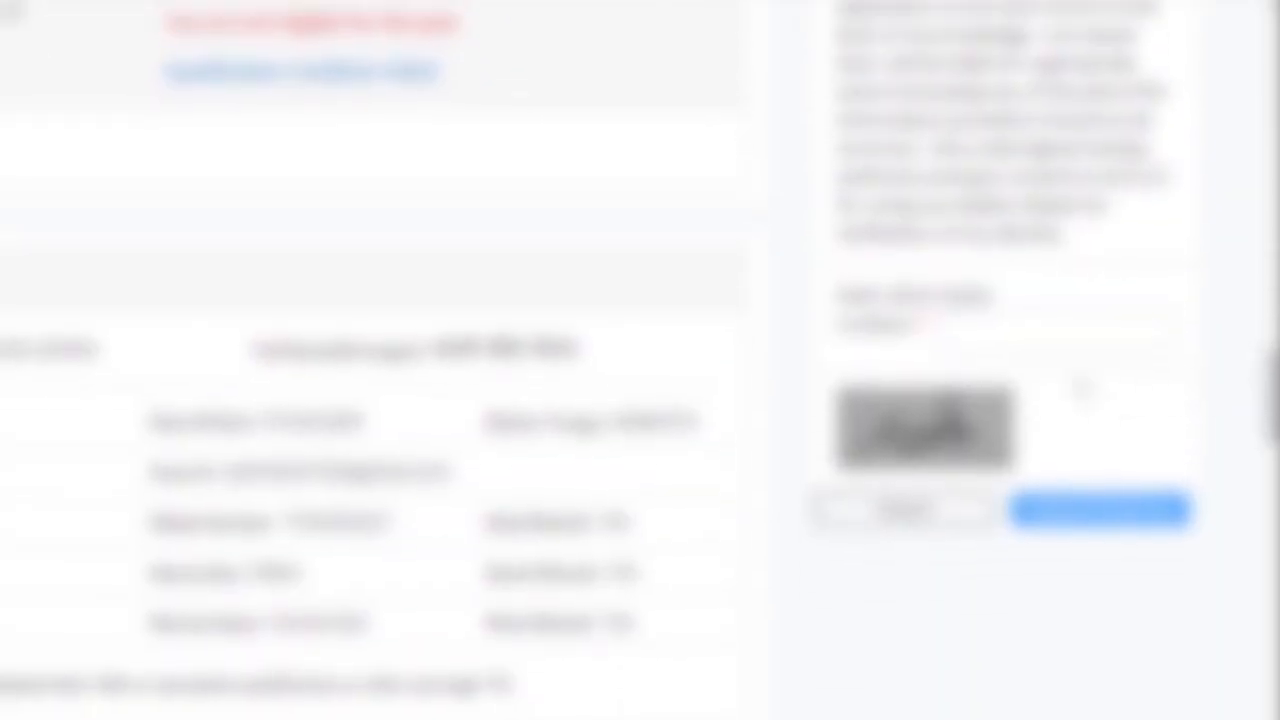
left_click(1066, 333)
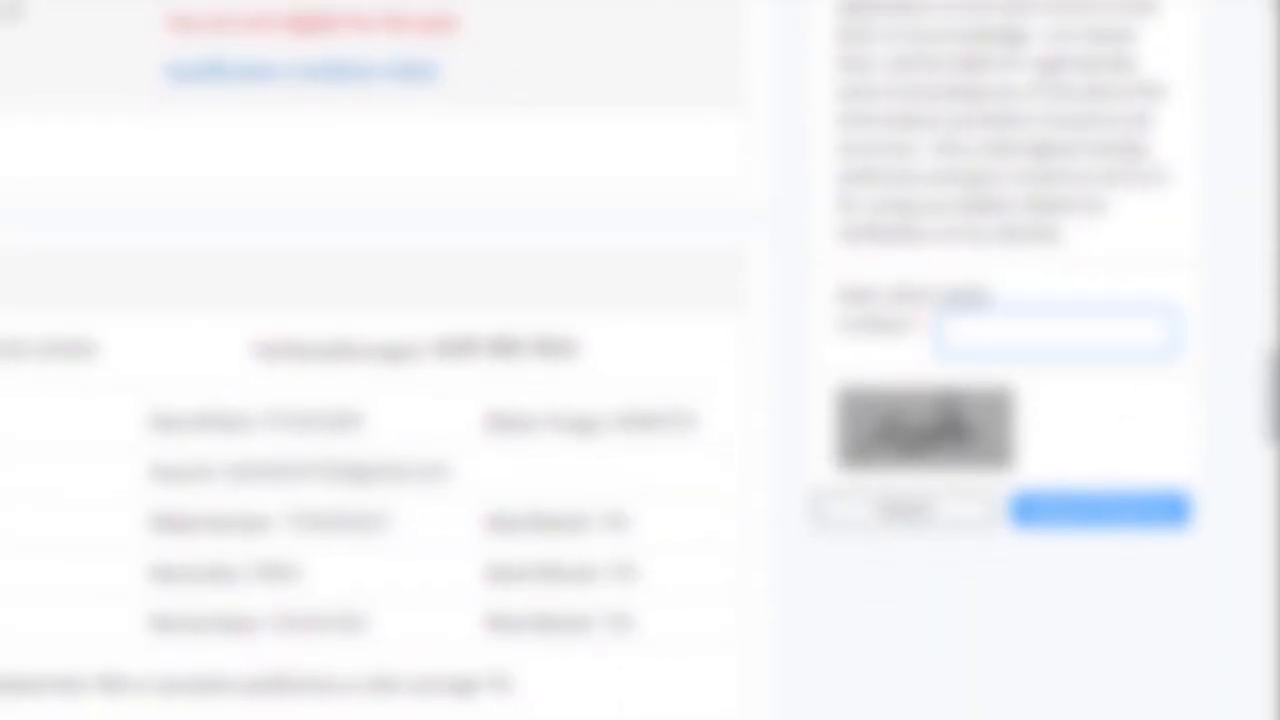
type("ay")
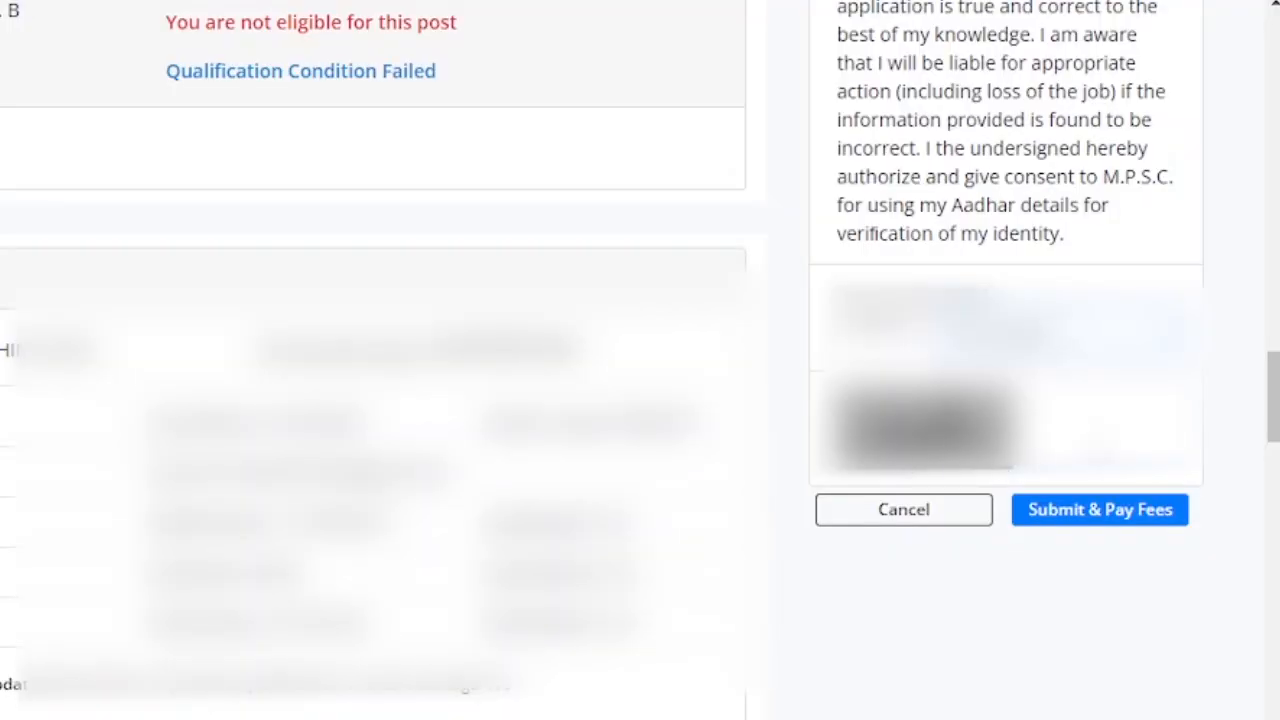
left_click(1112, 526)
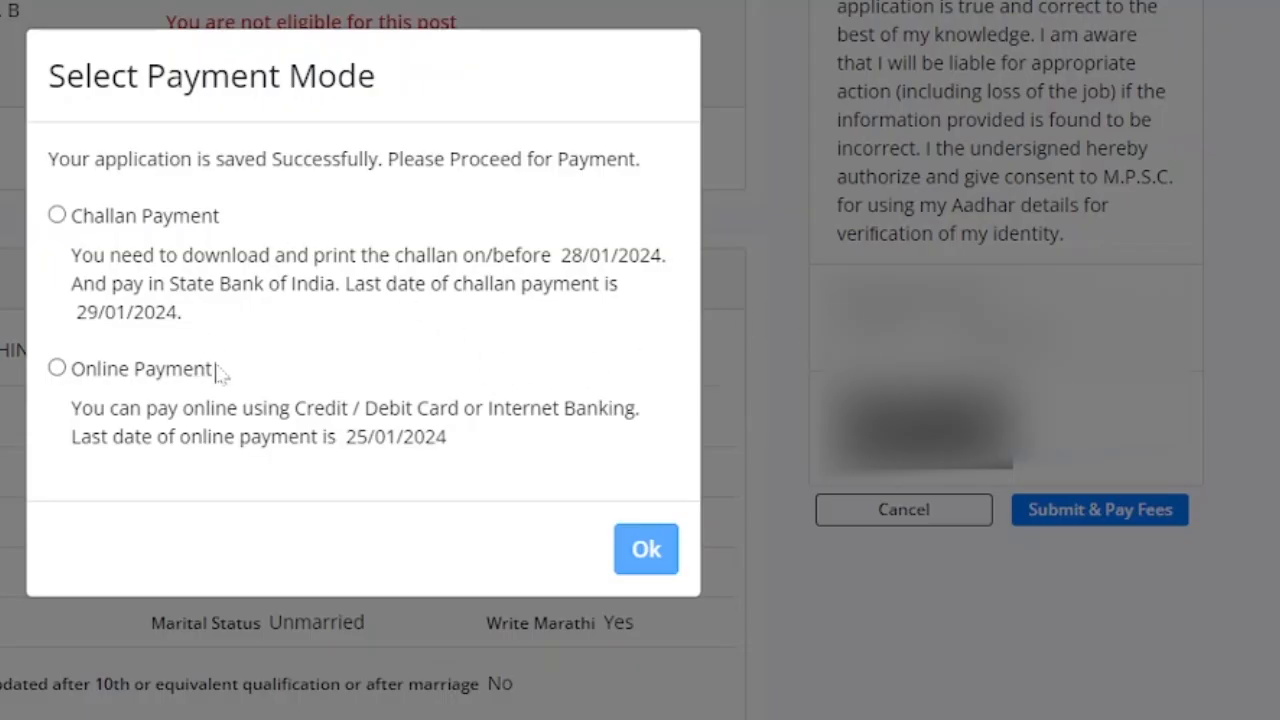
Choose online payment through SBI as the payment mode, and review the card payment form and order summary
left_click(186, 369)
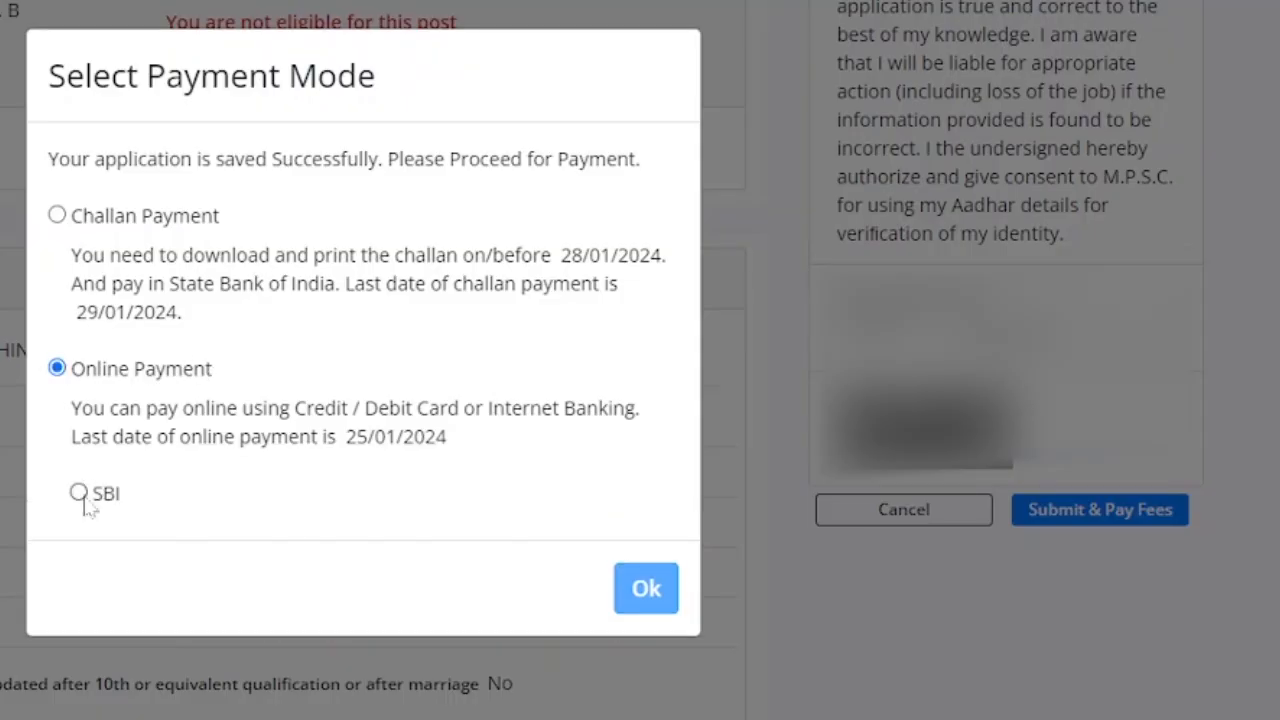
left_click(79, 494)
left_click(666, 596)
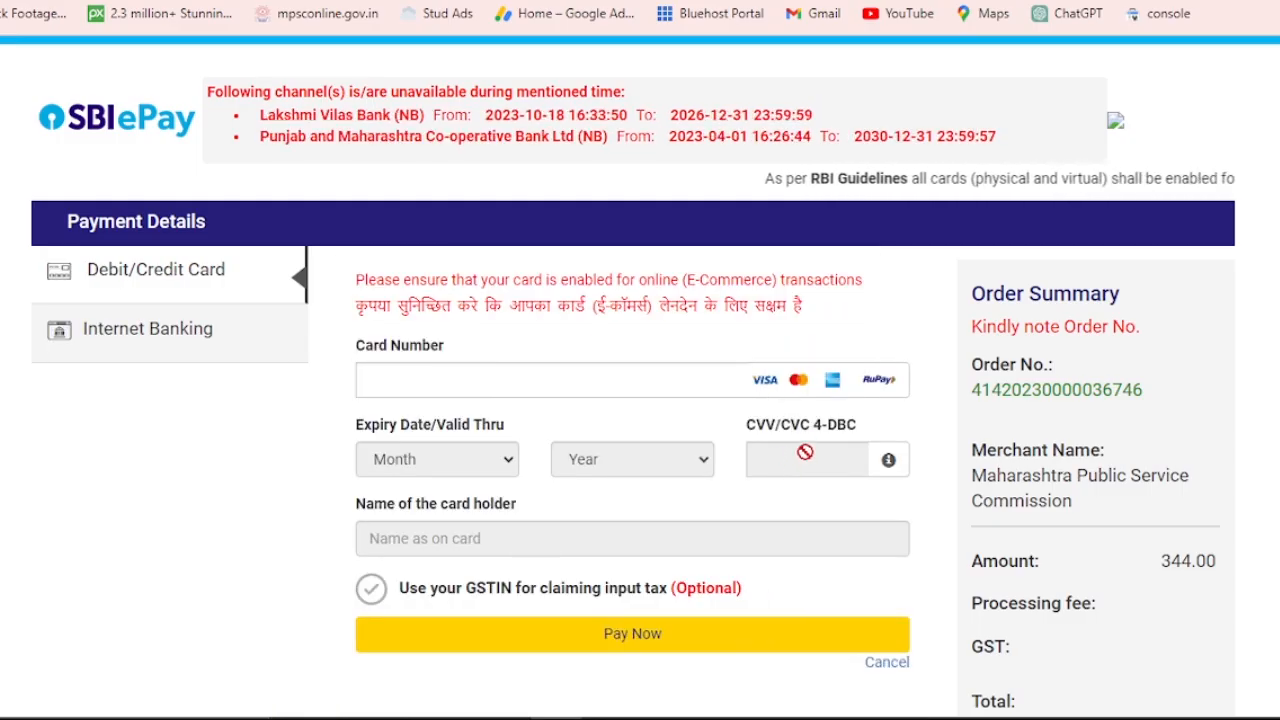
scroll(789, 465, "down", 2)
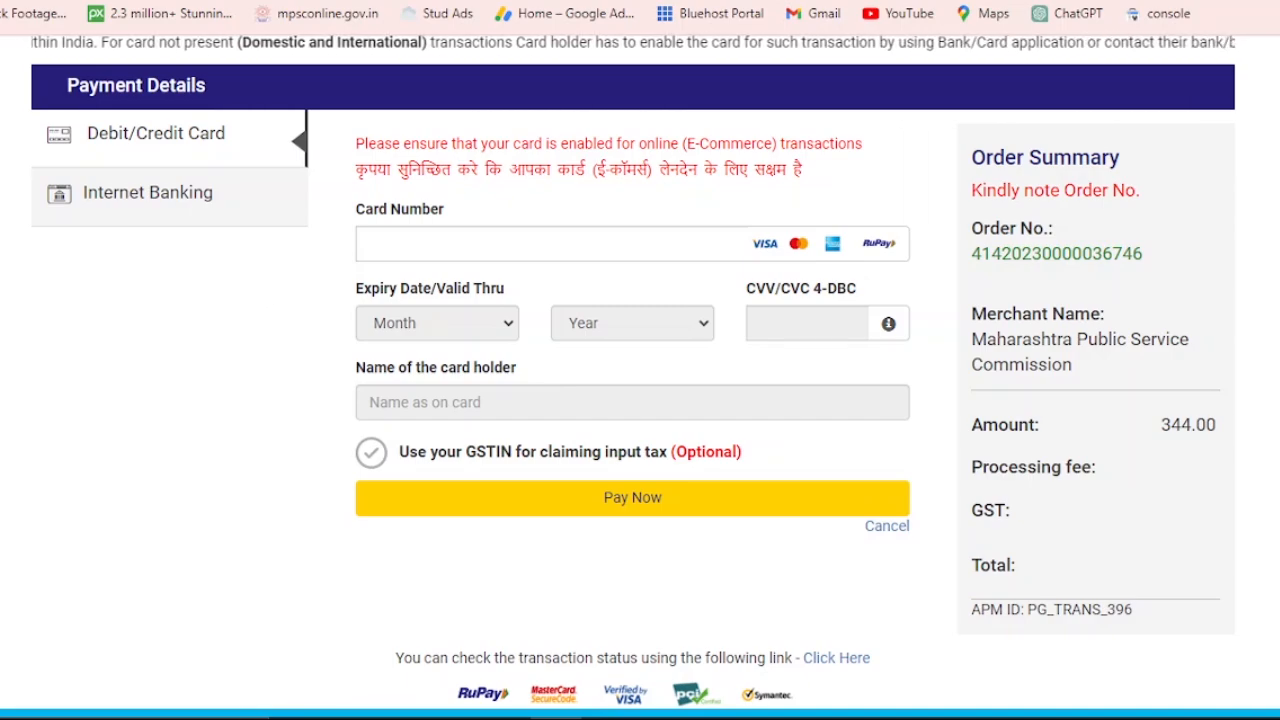
scroll(326, 268, "up", 2)
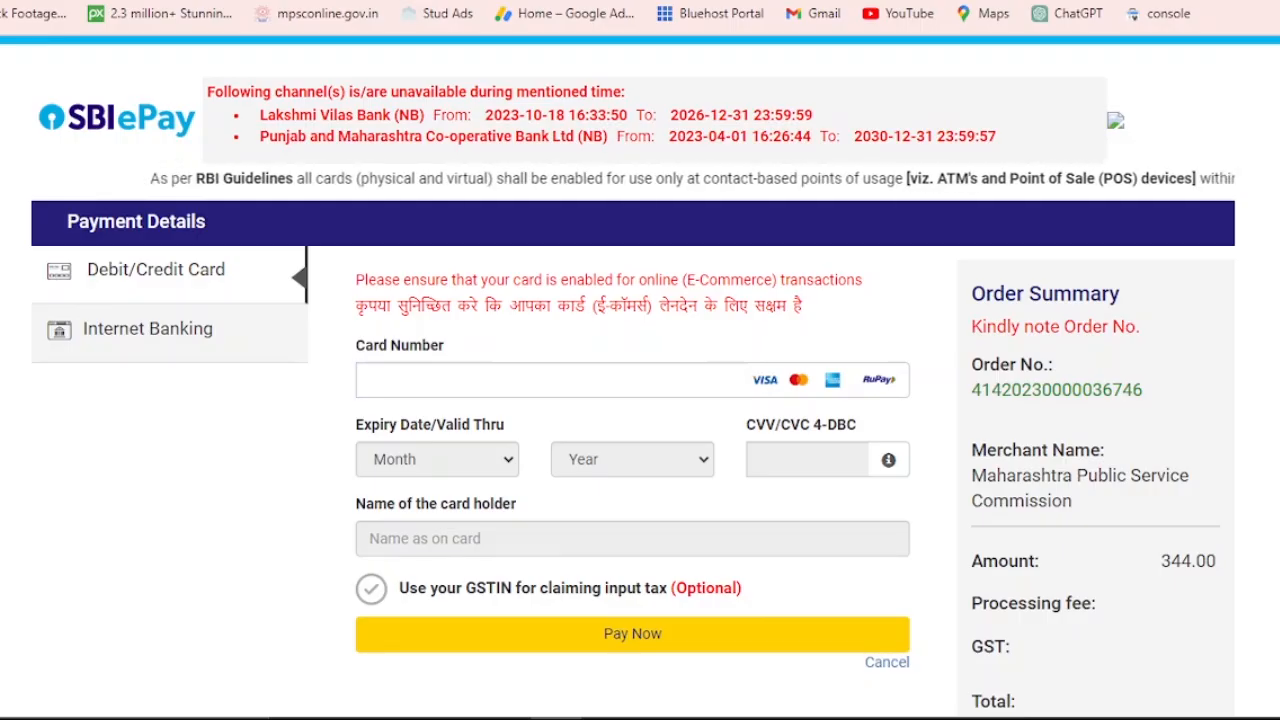